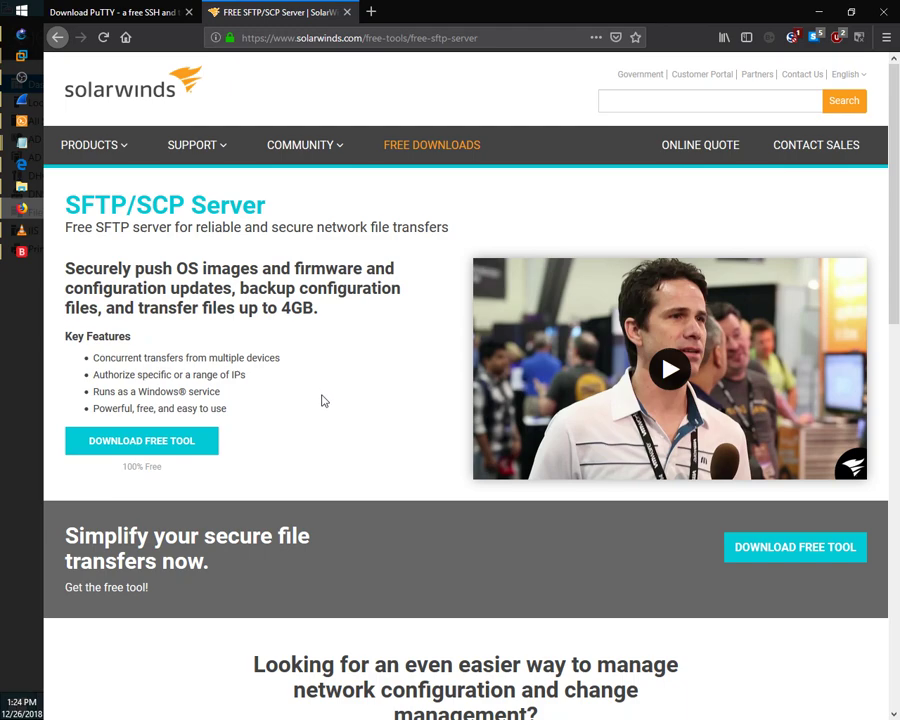
Step: Go from putty.org to the PuTTY 0.70 latest release page and scroll to its alternative binary files
left_click(107, 12)
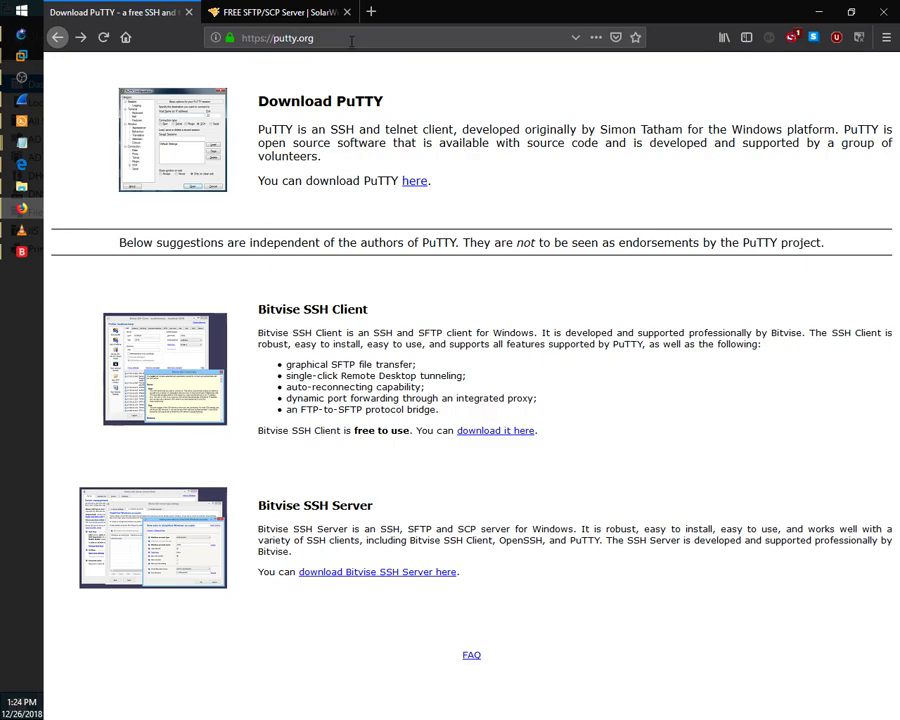
left_click_drag(351, 41, 217, 40)
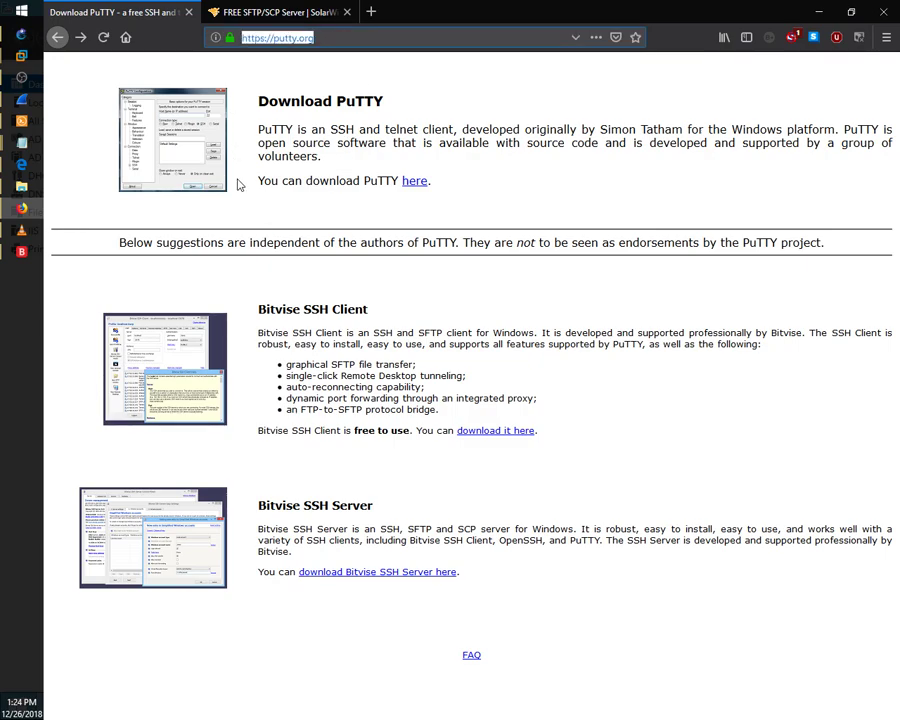
left_click(414, 183)
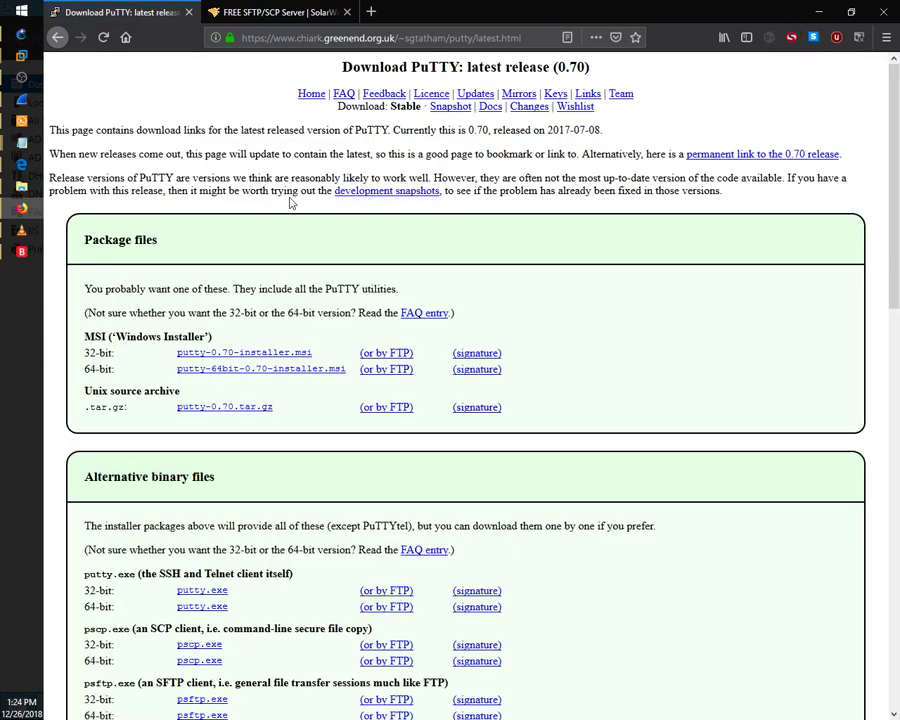
scroll(60, 310, "down", 5)
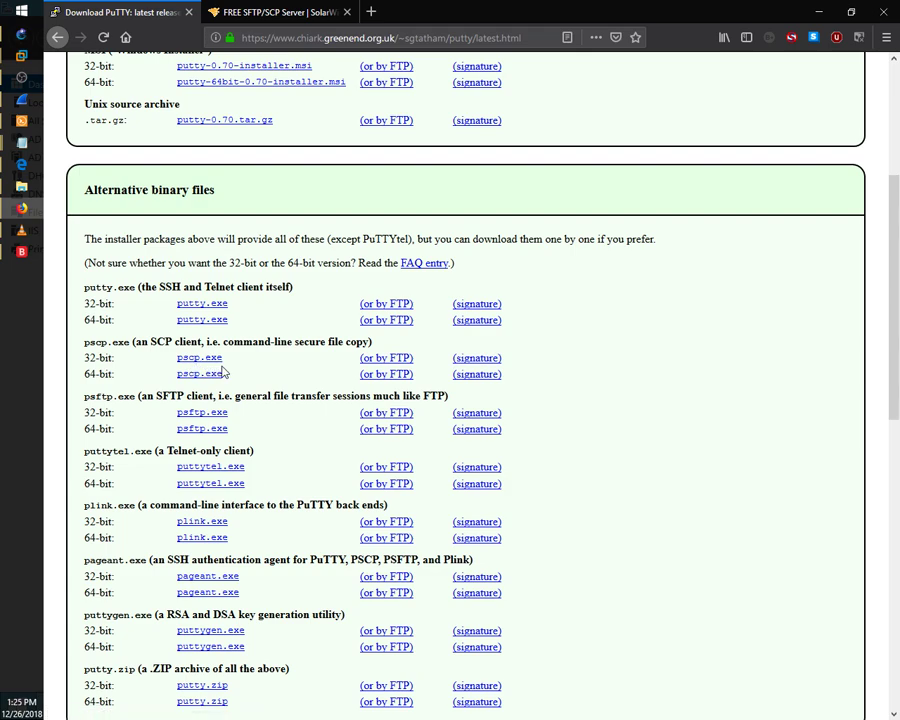
Step: On the Windows Server VM, check the SolarWinds SFTP/SCP Server log, minimize it, and show the Start screen
mouse_move(20, 40)
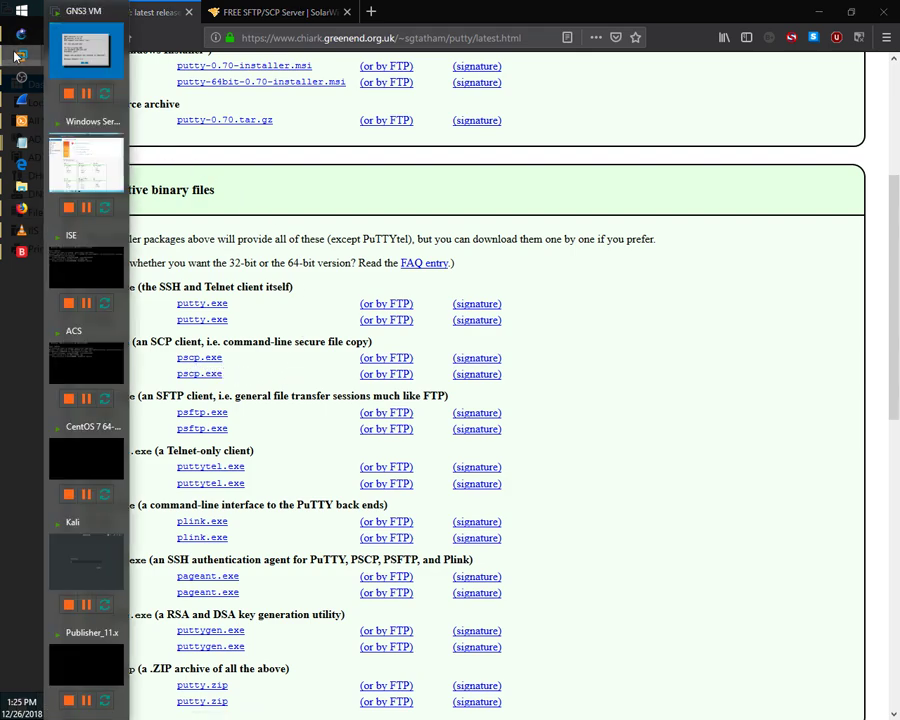
left_click(70, 170)
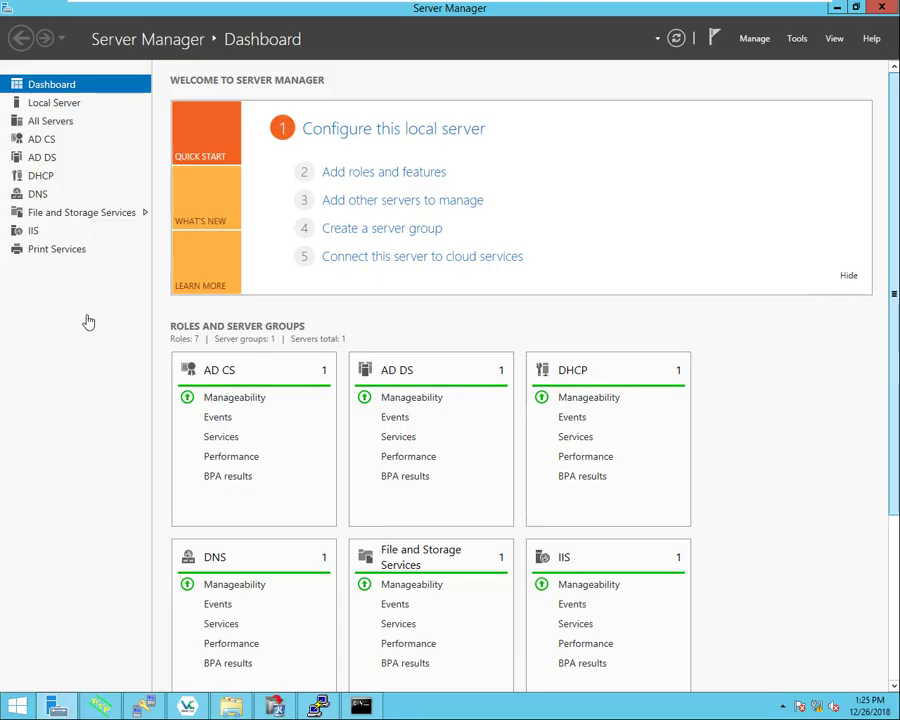
left_click(145, 706)
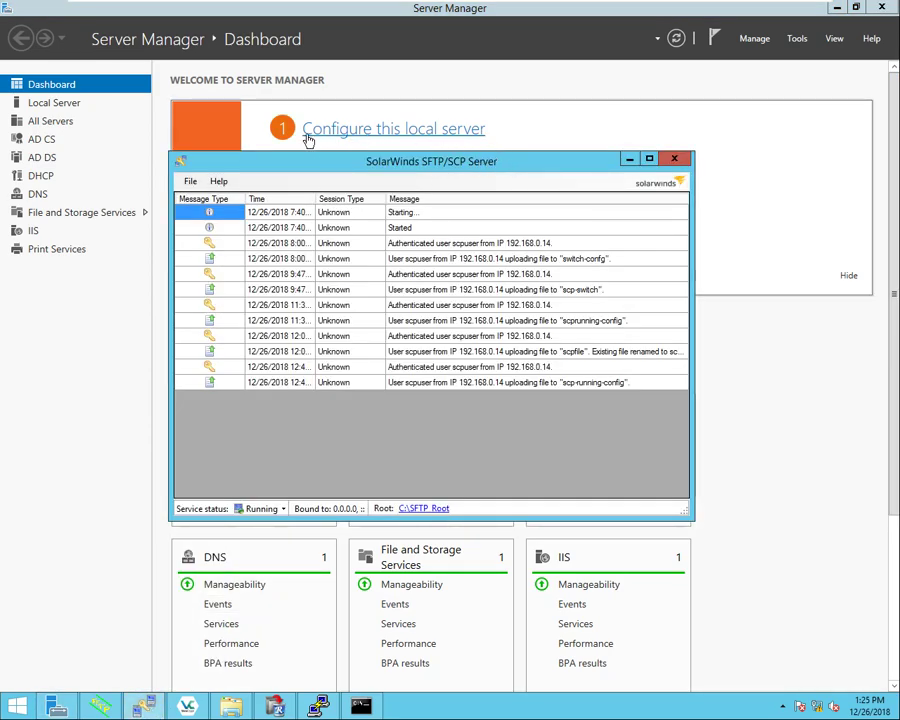
left_click(628, 160)
left_click(18, 707)
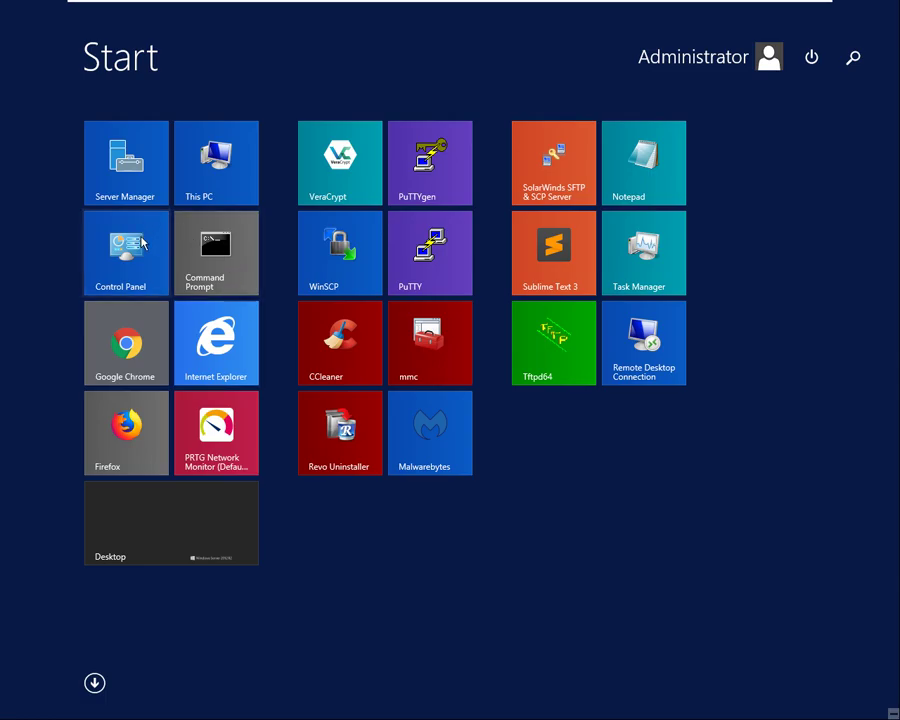
Step: From Control Panel's Windows Firewall advanced settings, start a new rule under Inbound Rules
left_click(142, 243)
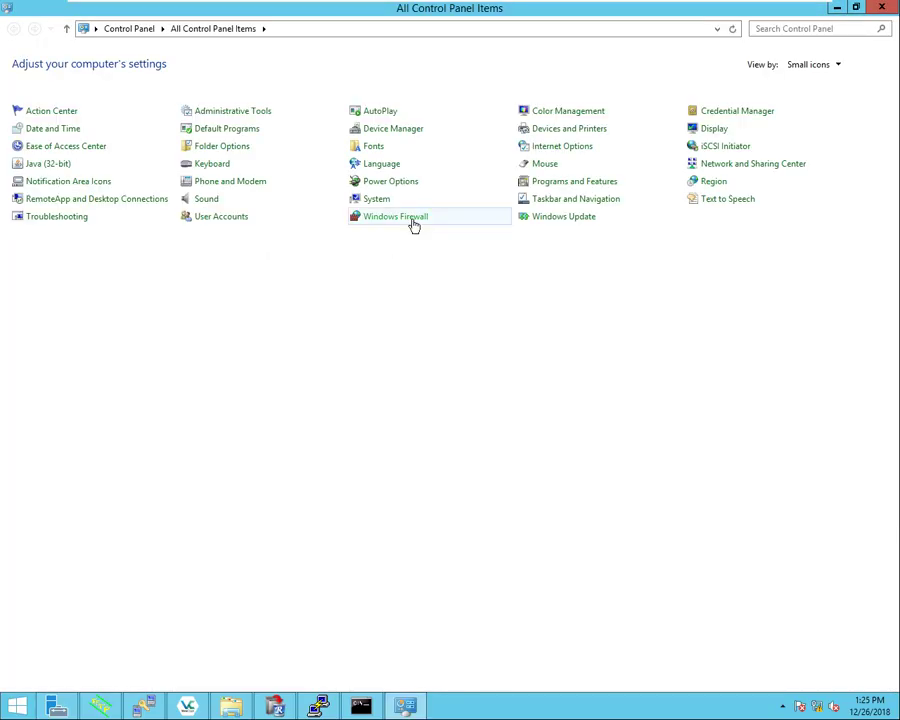
left_click(411, 218)
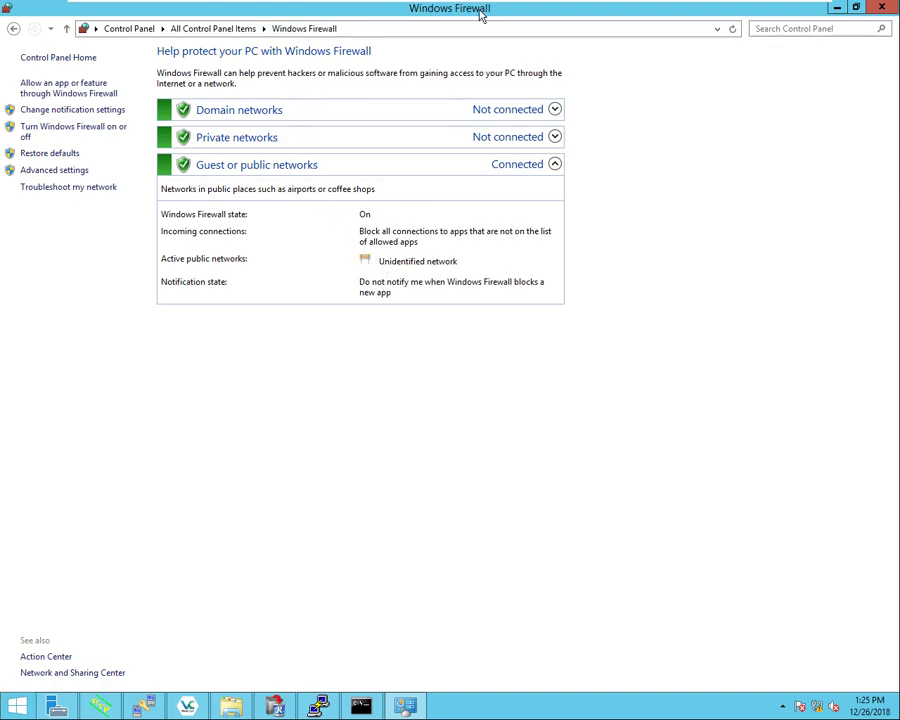
left_click(70, 176)
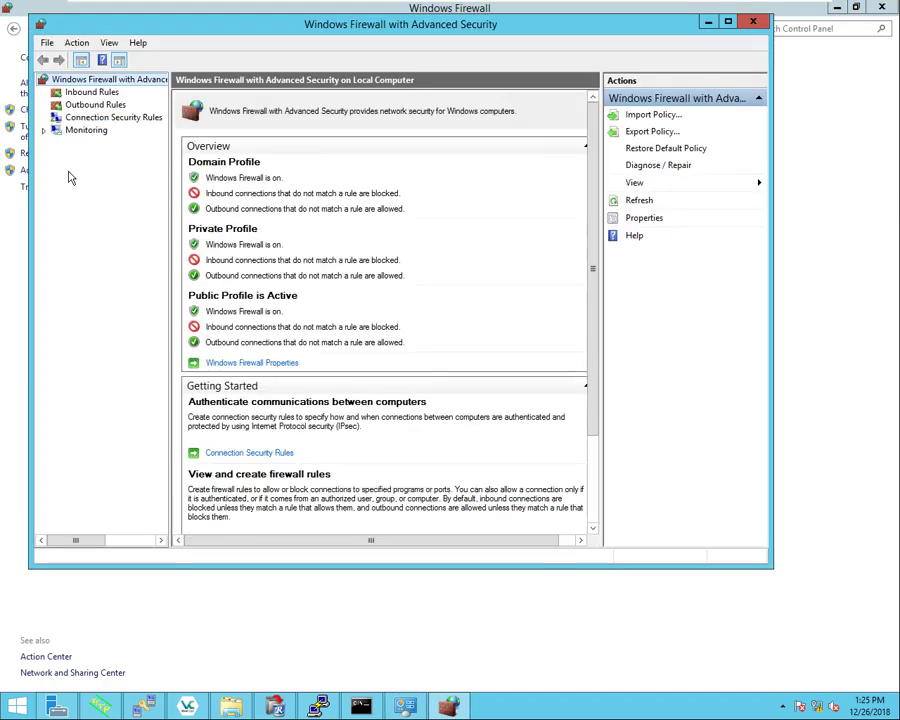
left_click(94, 93)
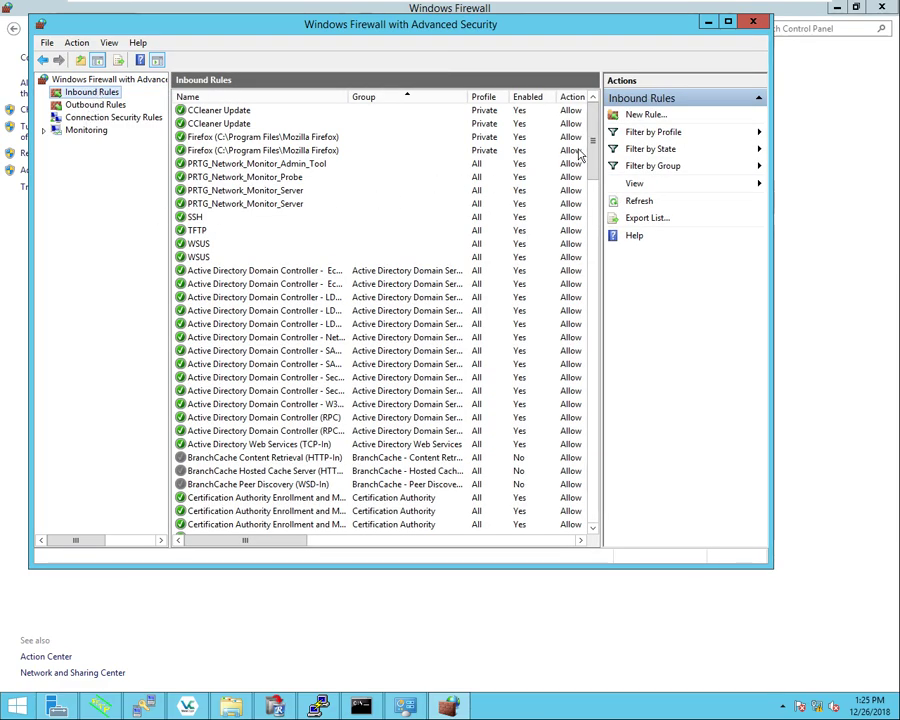
left_click(650, 118)
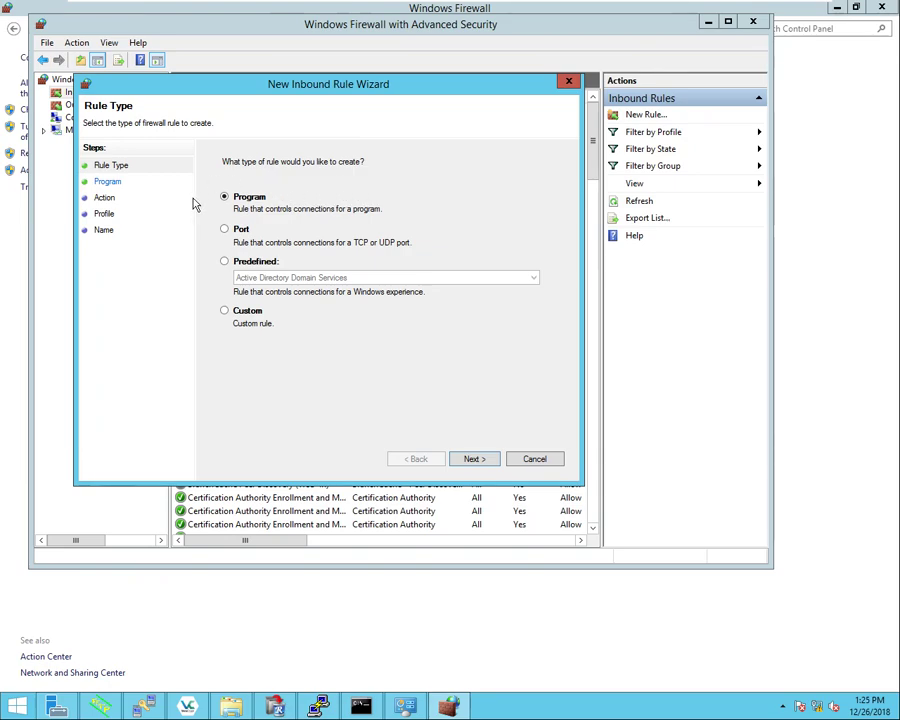
Step: Make the new inbound rule a Port rule for TCP port 22
left_click(224, 229)
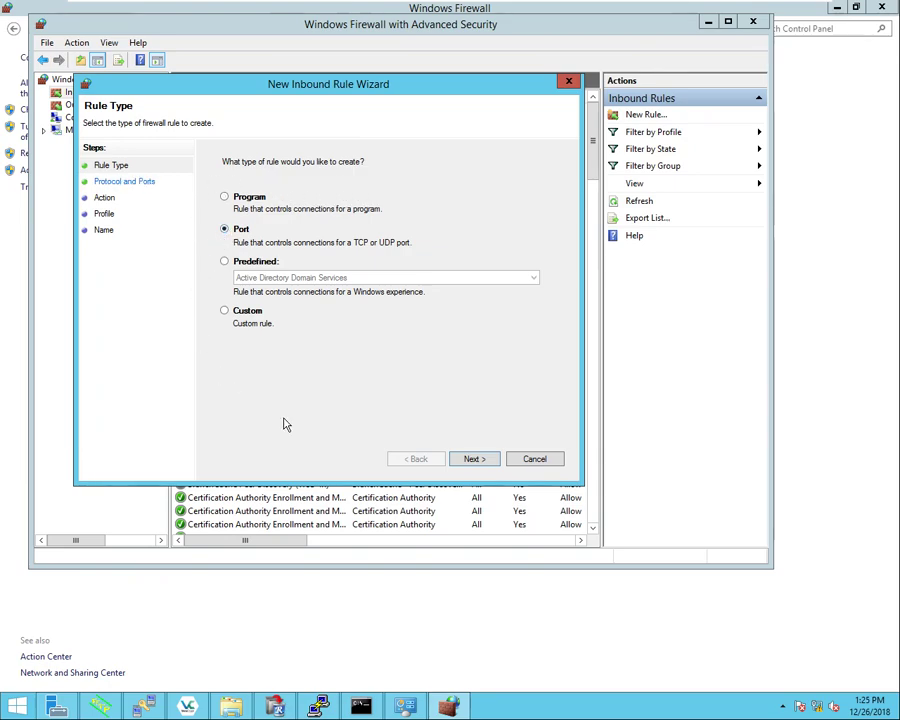
left_click(472, 462)
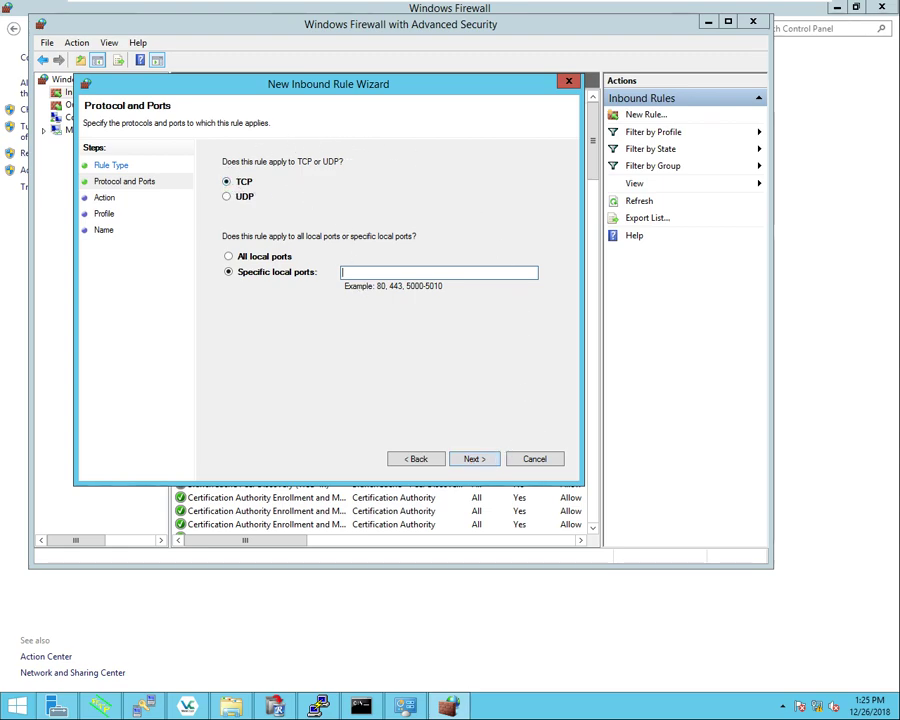
type("22")
left_click(485, 462)
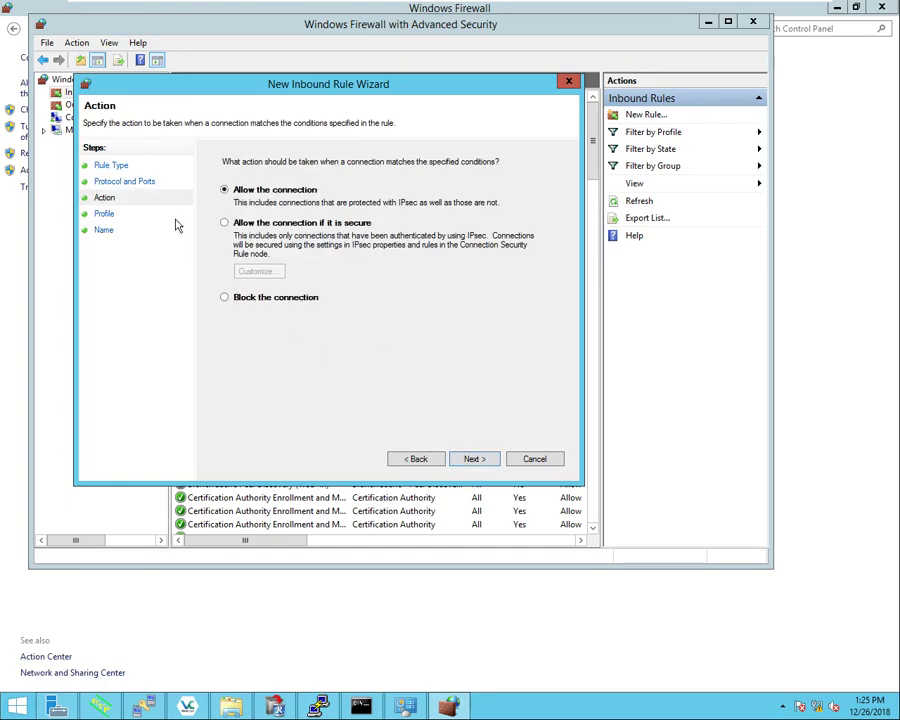
Step: Allow the connection on all profiles, name the rule SSH, and finish the wizard
left_click(479, 468)
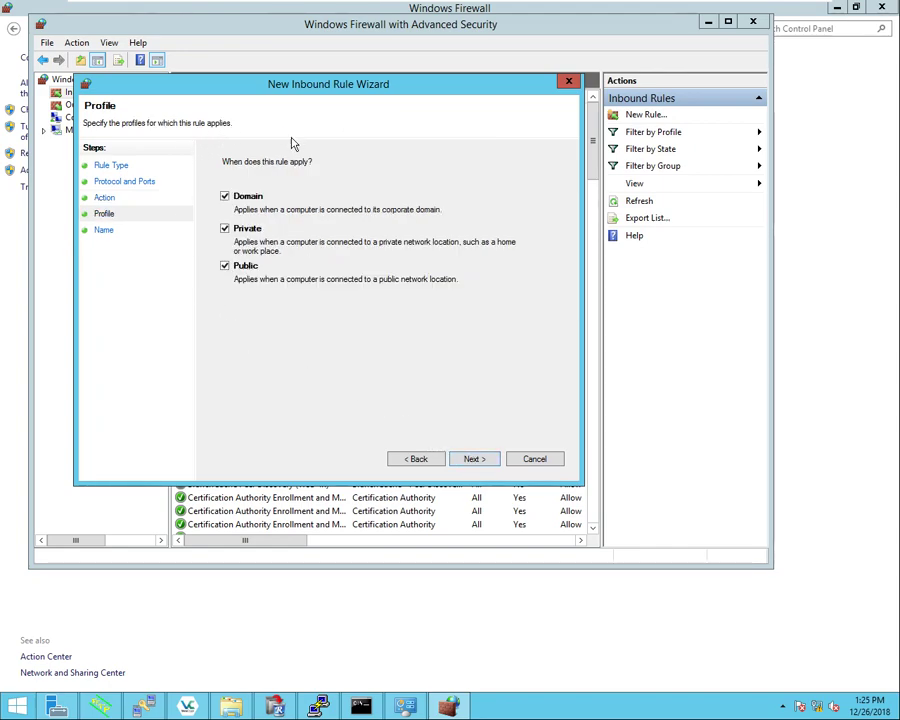
left_click(476, 460)
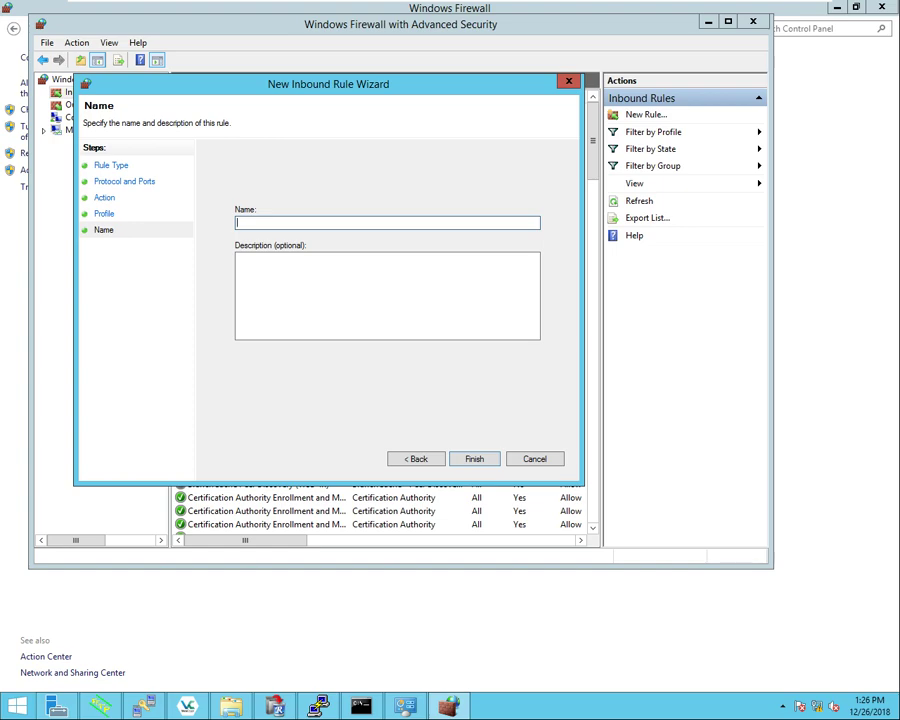
type("SS")
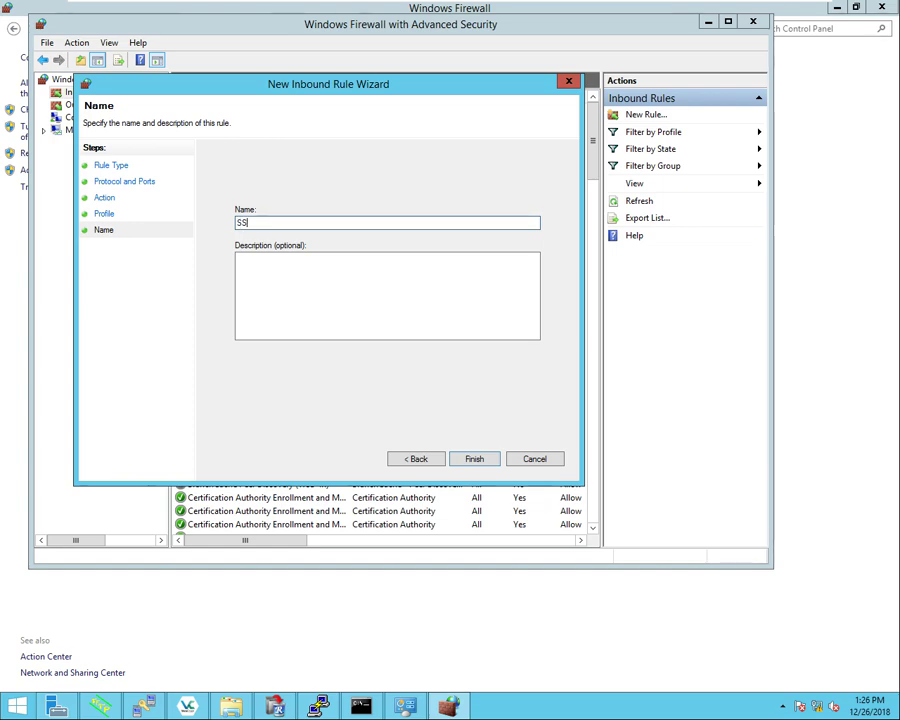
type("H")
left_click(530, 460)
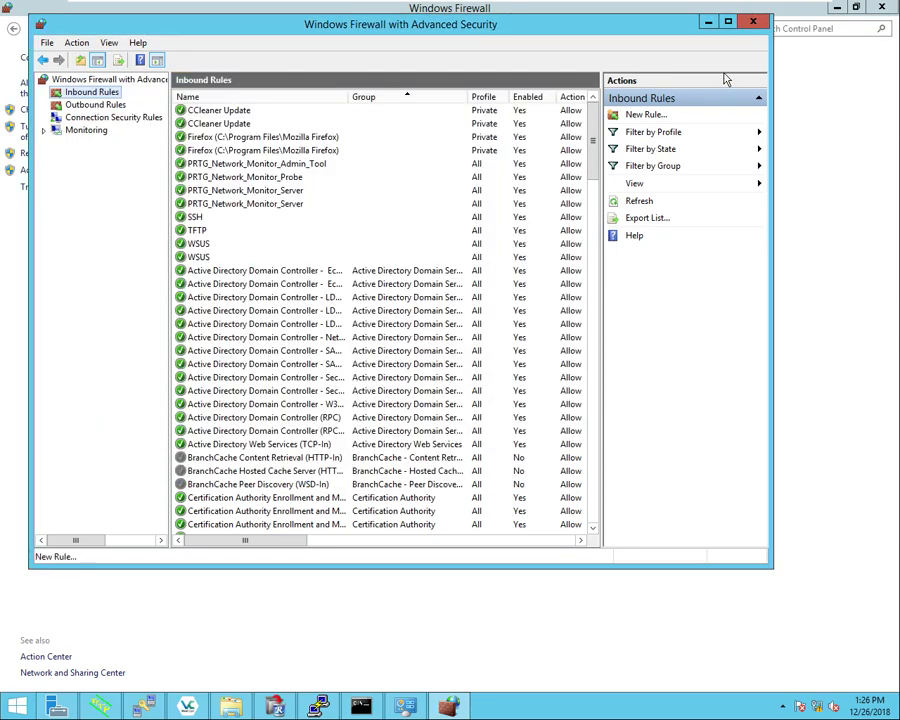
Step: Close the firewall console and run 'copy running-config tftp:' on the switch in Solar-PuTTY
left_click(754, 22)
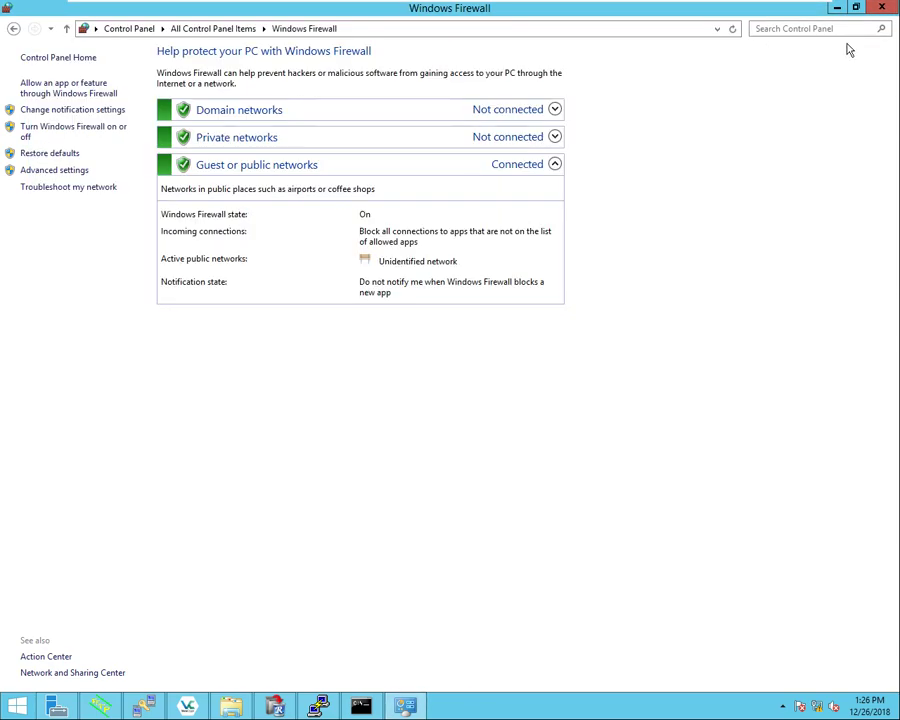
key("alt+Tab")
left_click(148, 473)
type("cop")
key("Tab")
type("run")
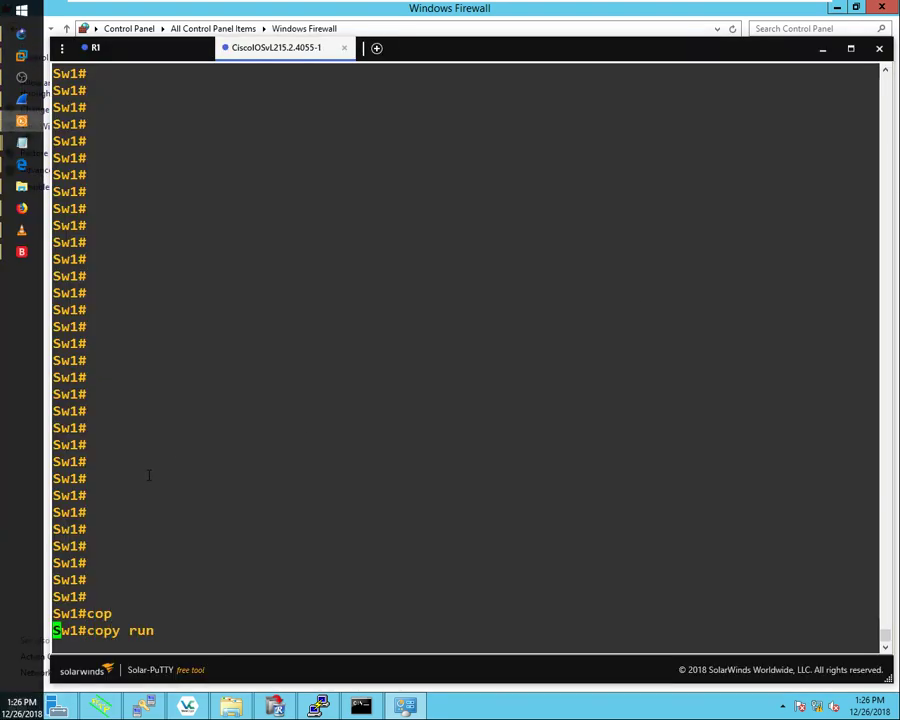
key("Tab")
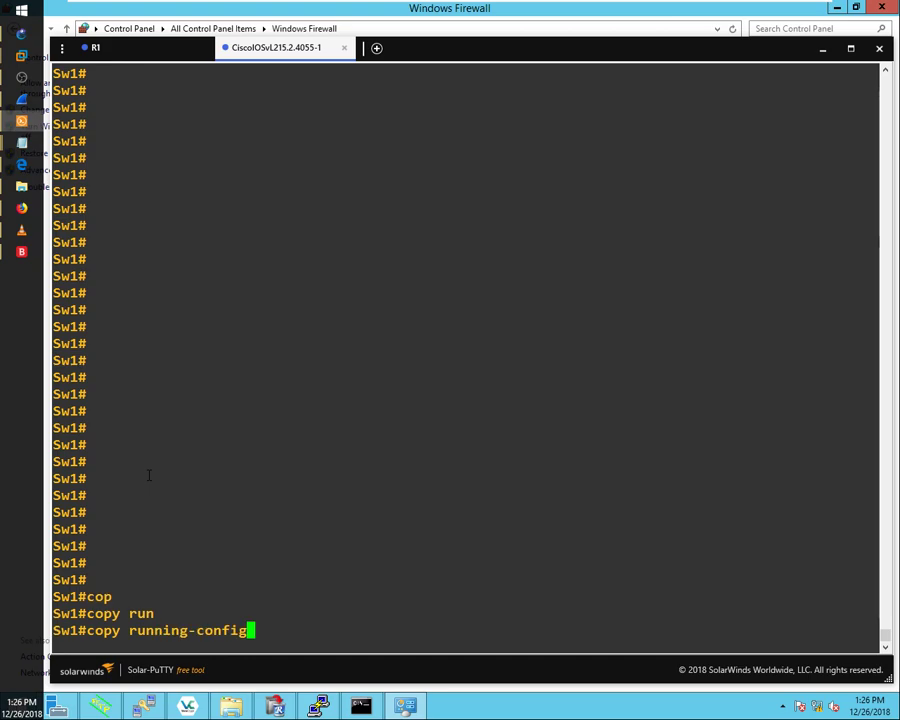
type("tf")
key("Tab")
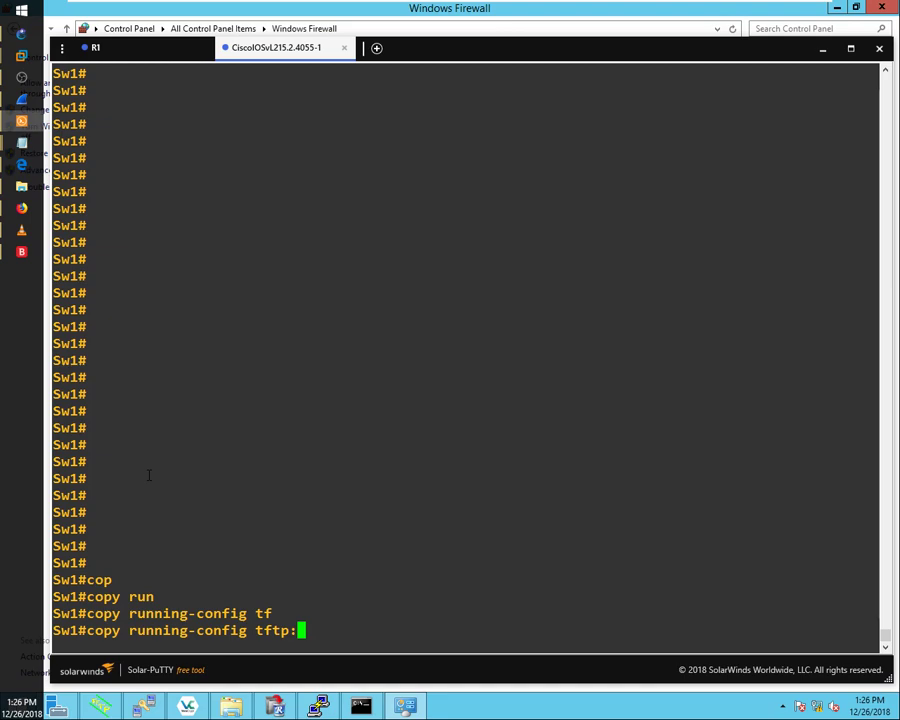
key("Return")
Step: Send the running-config to TFTP server 192.168.0.2 under the default name sw1-confg
type("192.168.0.2")
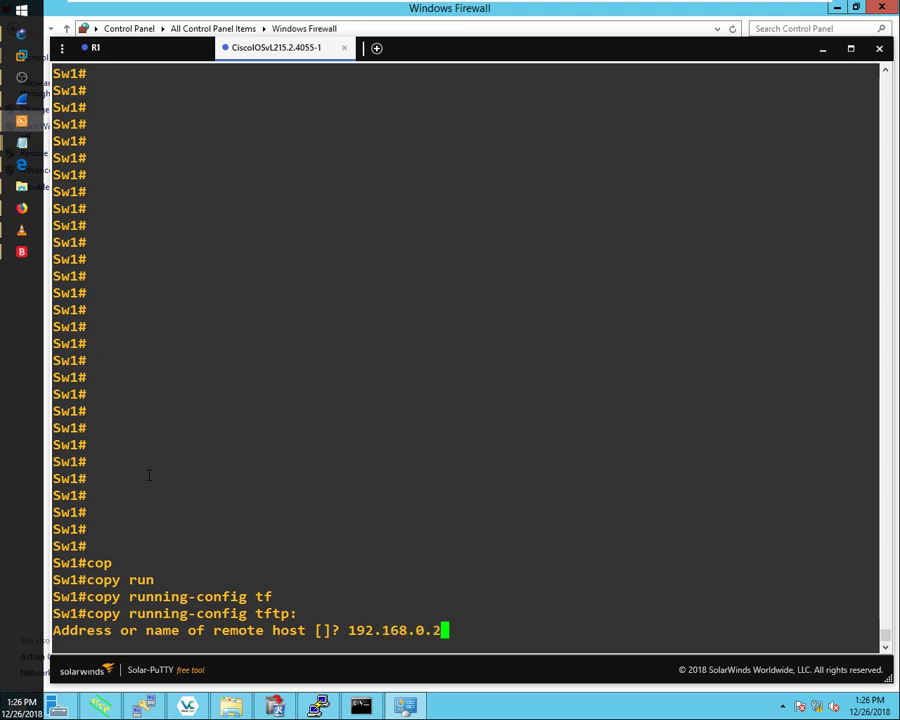
key("Return")
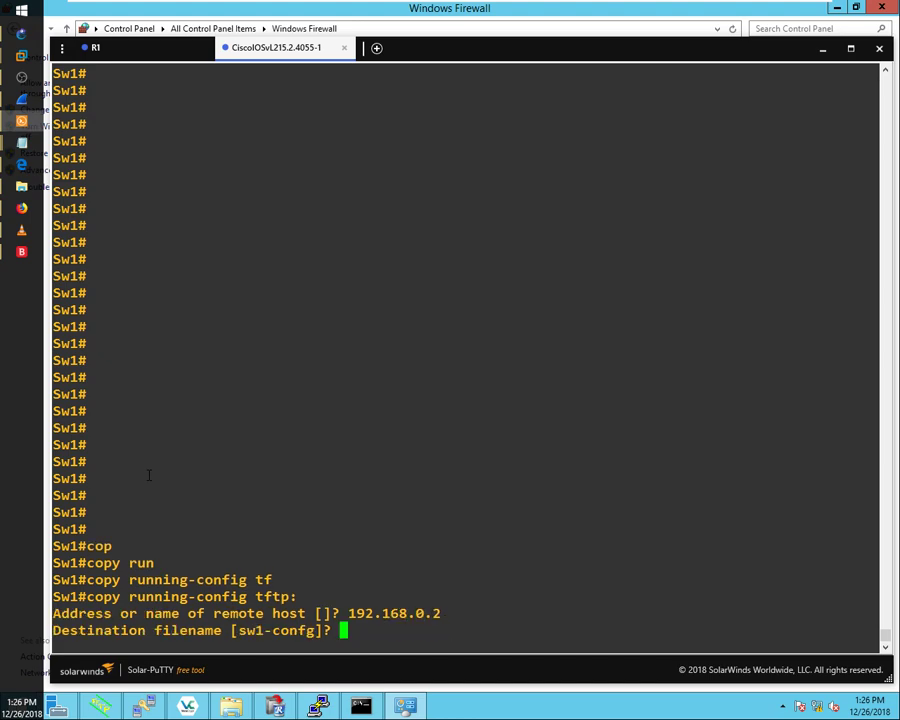
key("Return")
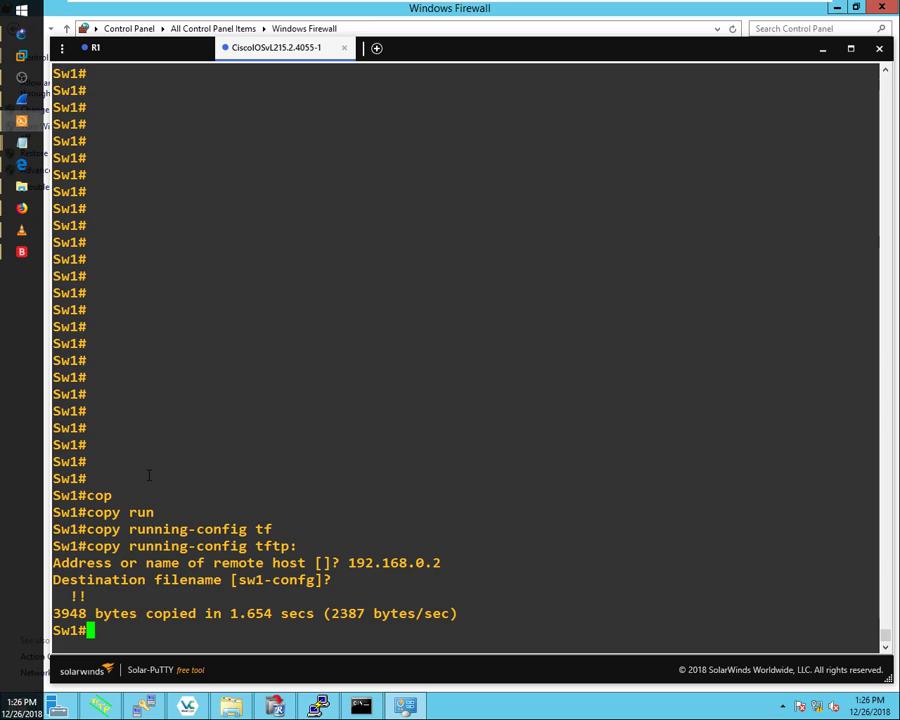
left_click(16, 130)
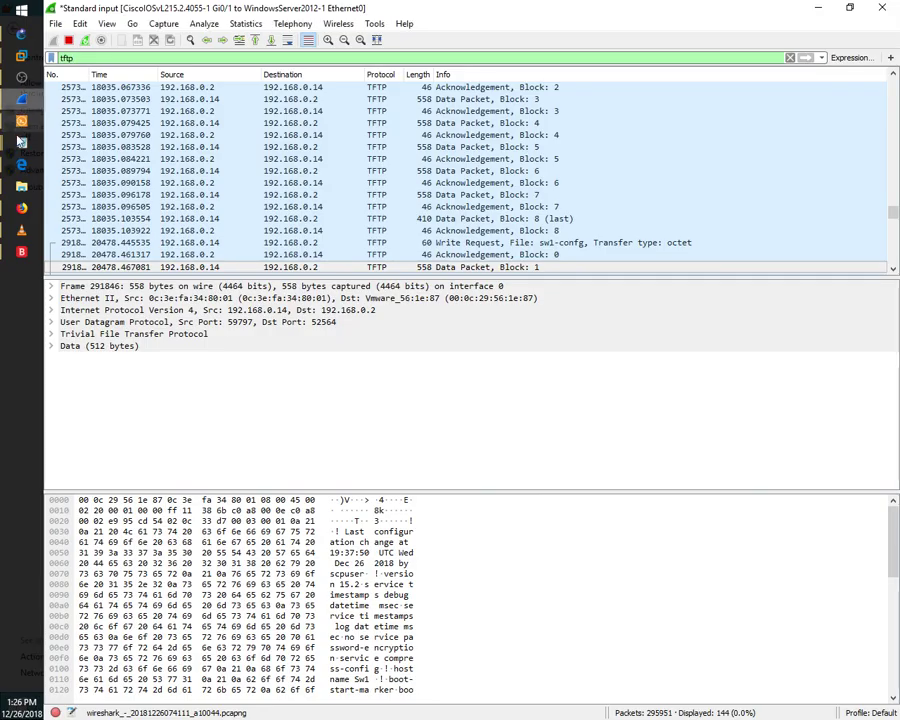
Step: Enable Auto Scroll and follow the latest TFTP transfer's packets as a UDP stream
left_click(291, 42)
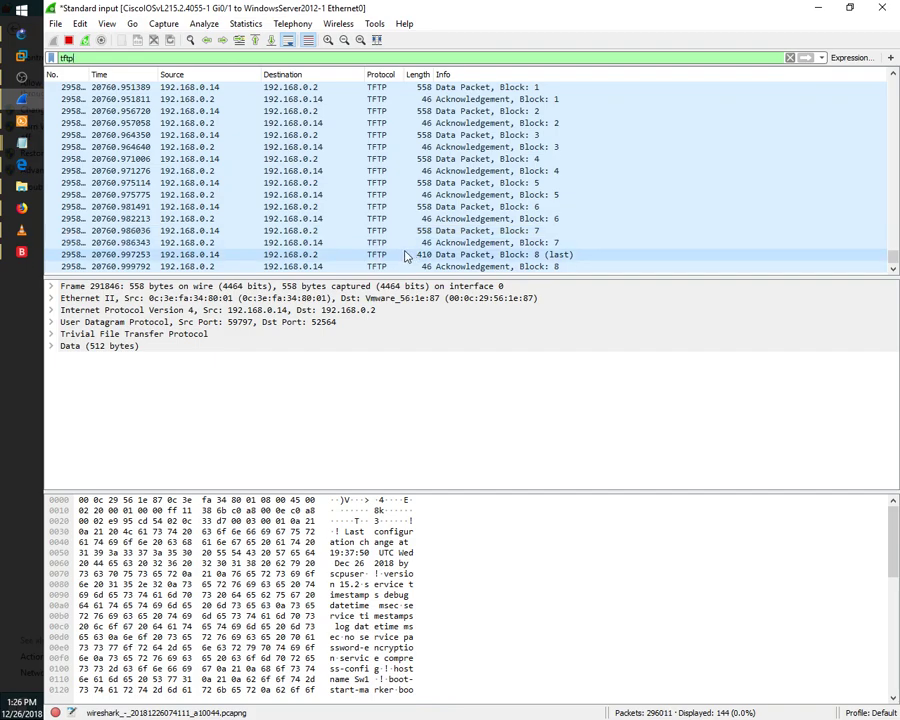
right_click(354, 217)
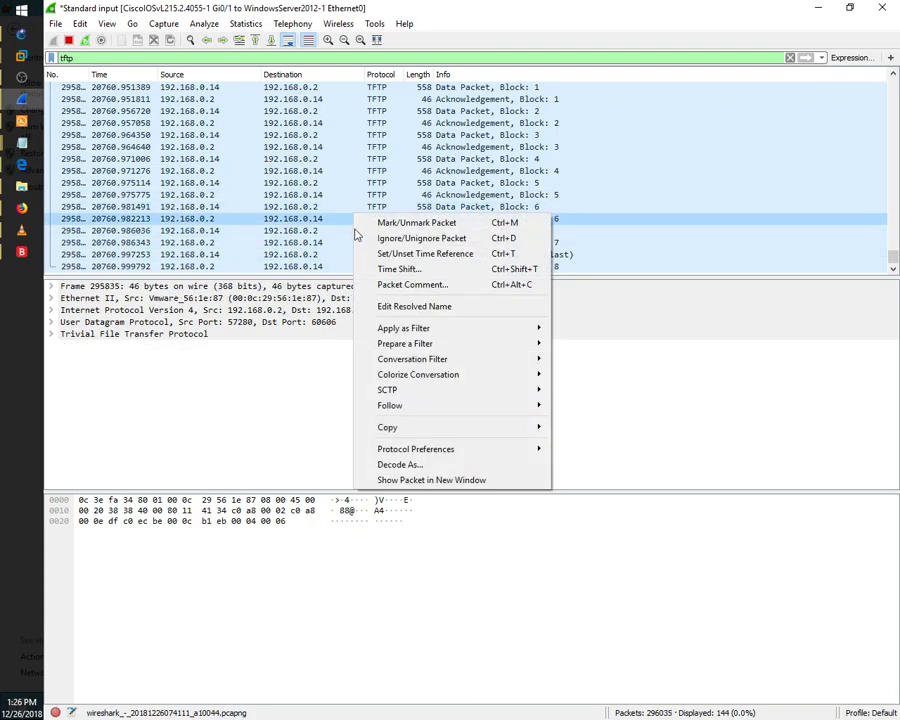
mouse_move(424, 406)
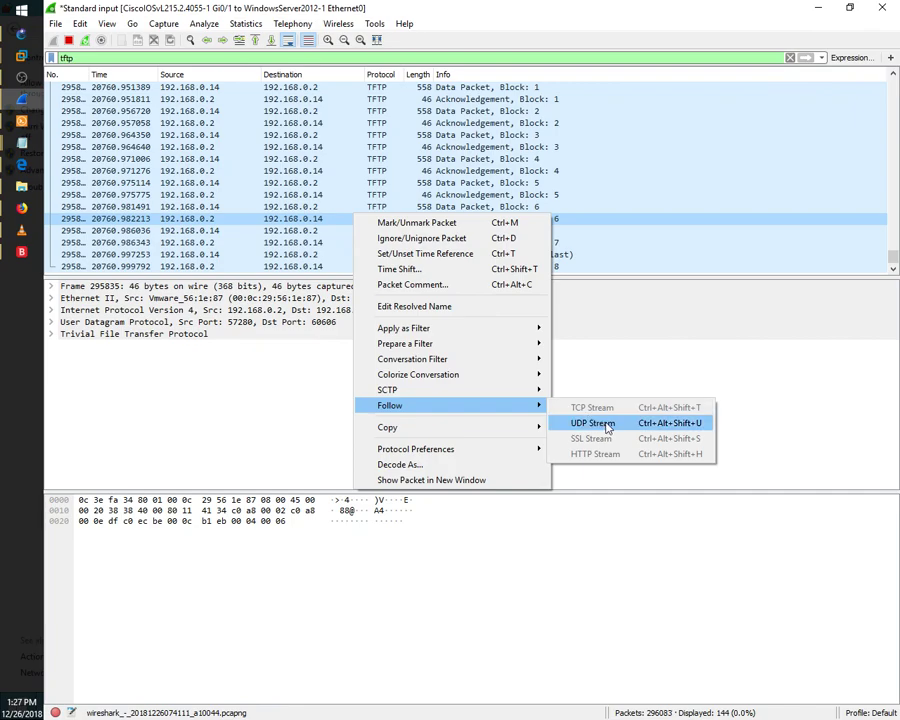
left_click(592, 423)
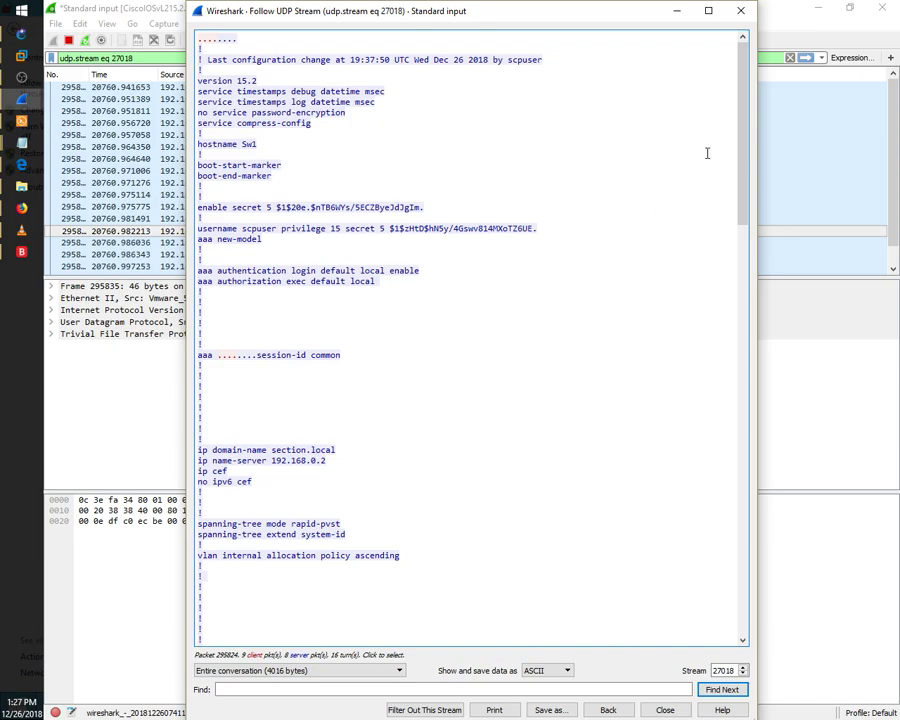
Step: Scroll the streamed Sw1 config to the GigabitEthernet interfaces and back, selecting the enable secret hash
scroll(742, 168, "down", 10)
left_click_drag(742, 168, 741, 273)
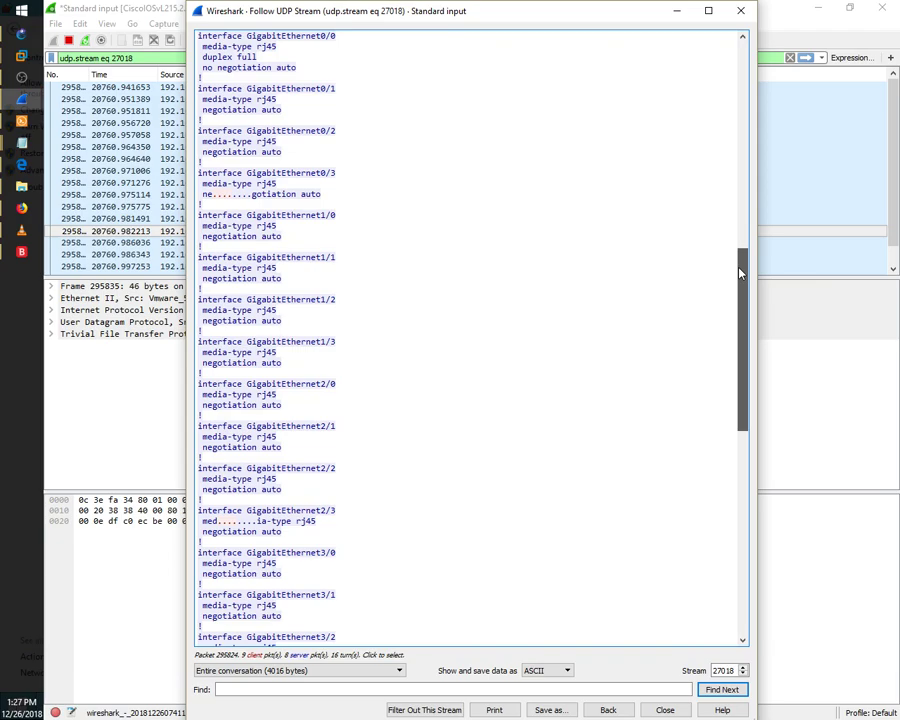
left_click_drag(740, 272, 751, 52)
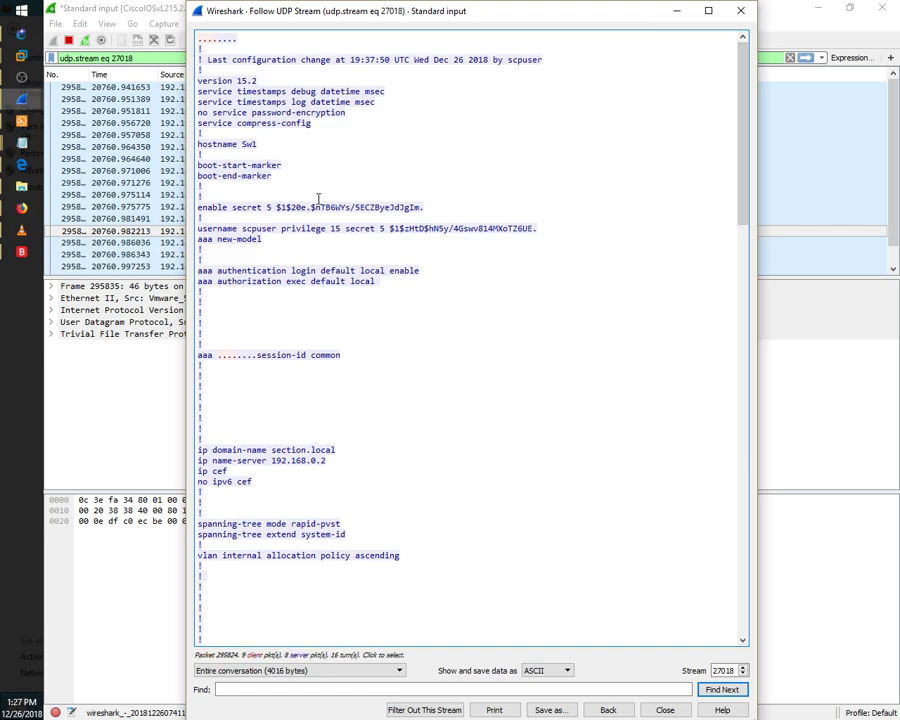
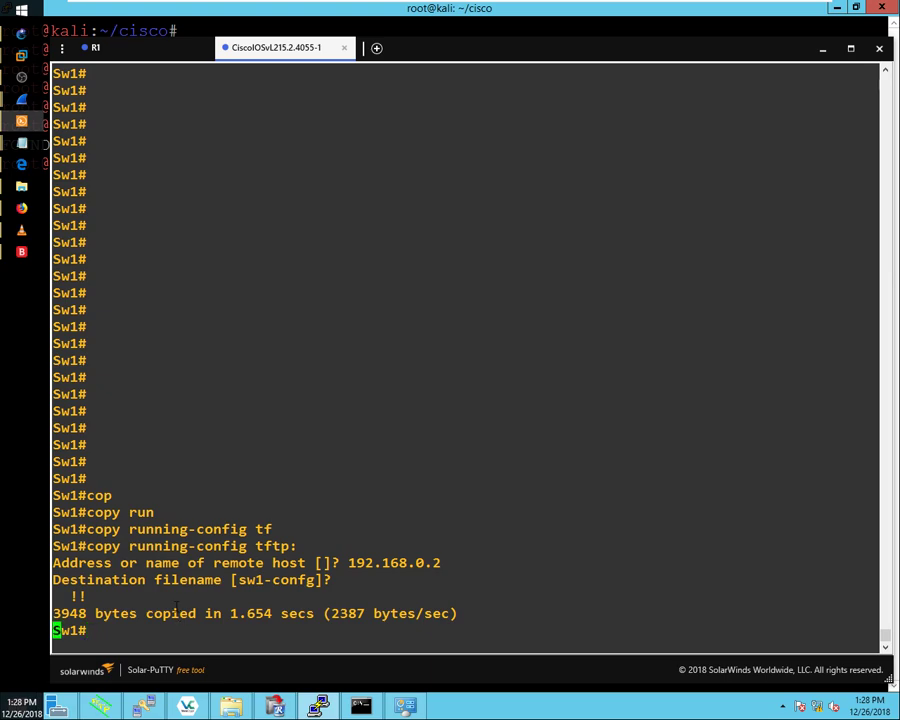
Step: Add fresh Sw1 prompts below the completed TFTP copy of running-config to 192.168.0.2
key("Return")
key("Return")
key("Return")
key("Return")
key("Return")
key("Return")
key("Return")
key("Return")
key("Return")
key("Return")
key("Return")
key("Return")
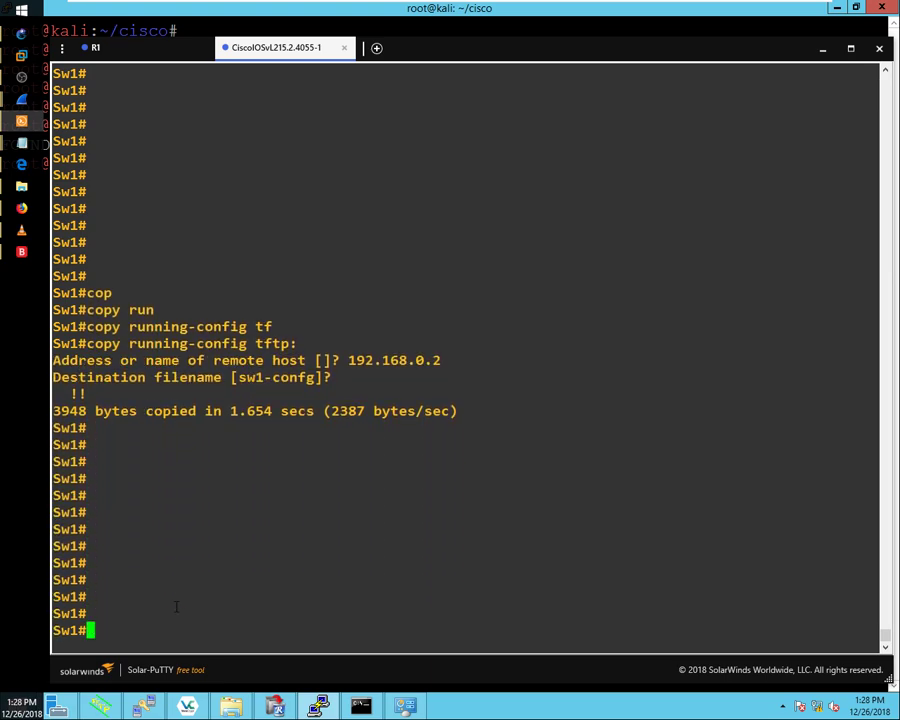
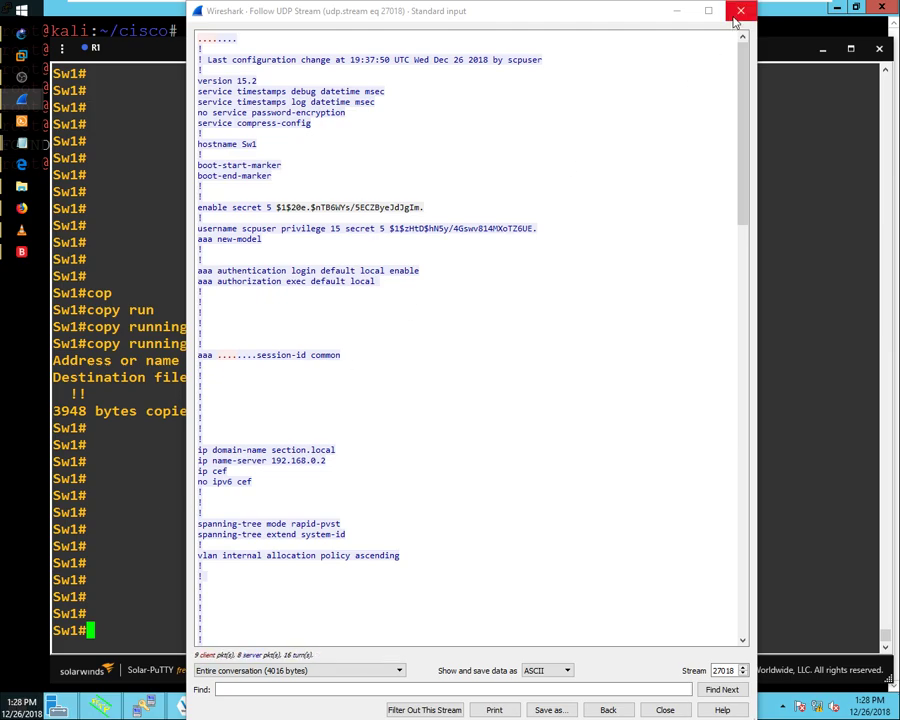
Step: Close the Follow UDP Stream window, then start 'format flash:' on Sw1 and cancel it at [confirm]
left_click(741, 11)
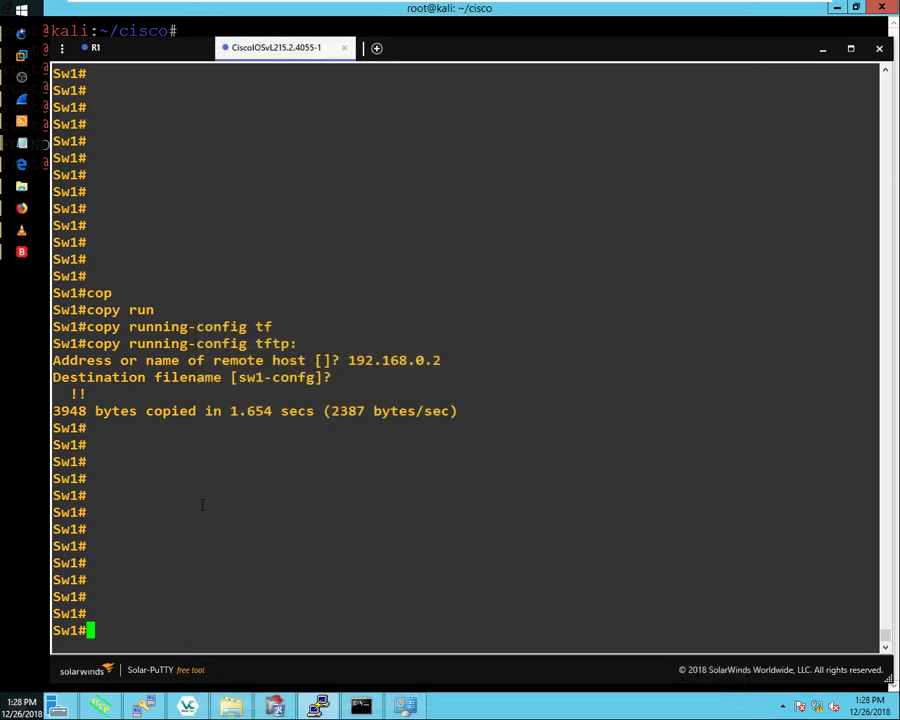
type("fo")
key("Tab")
type("fl")
key("Tab")
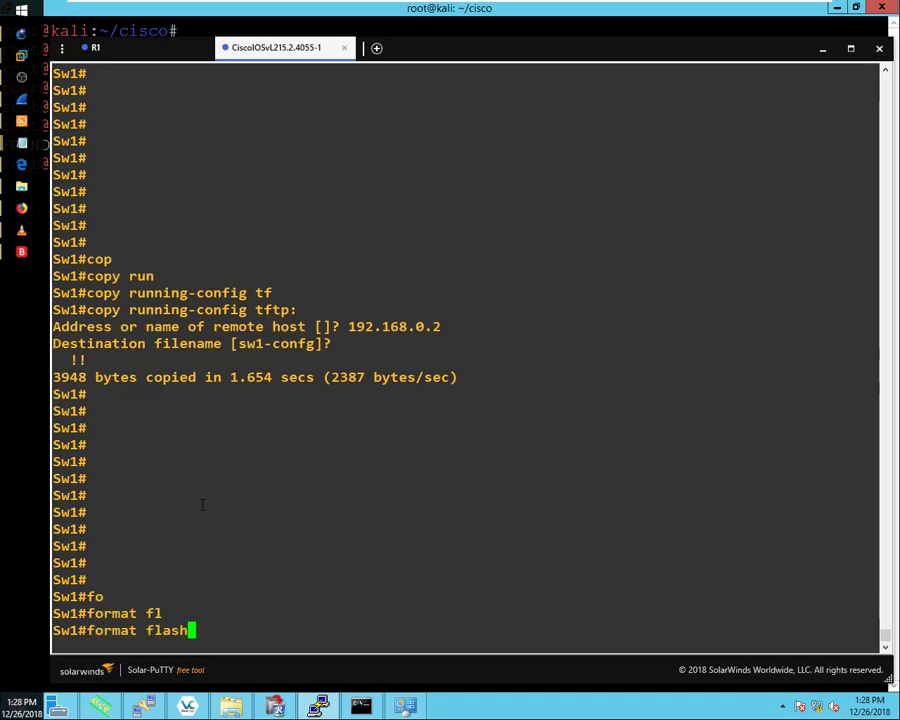
type(":")
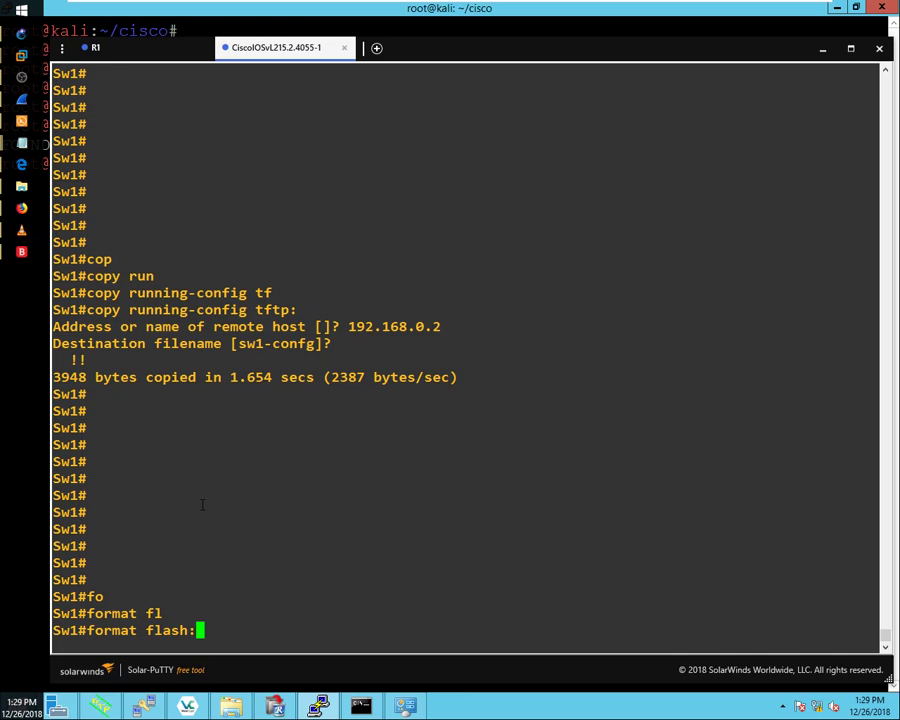
key("Return")
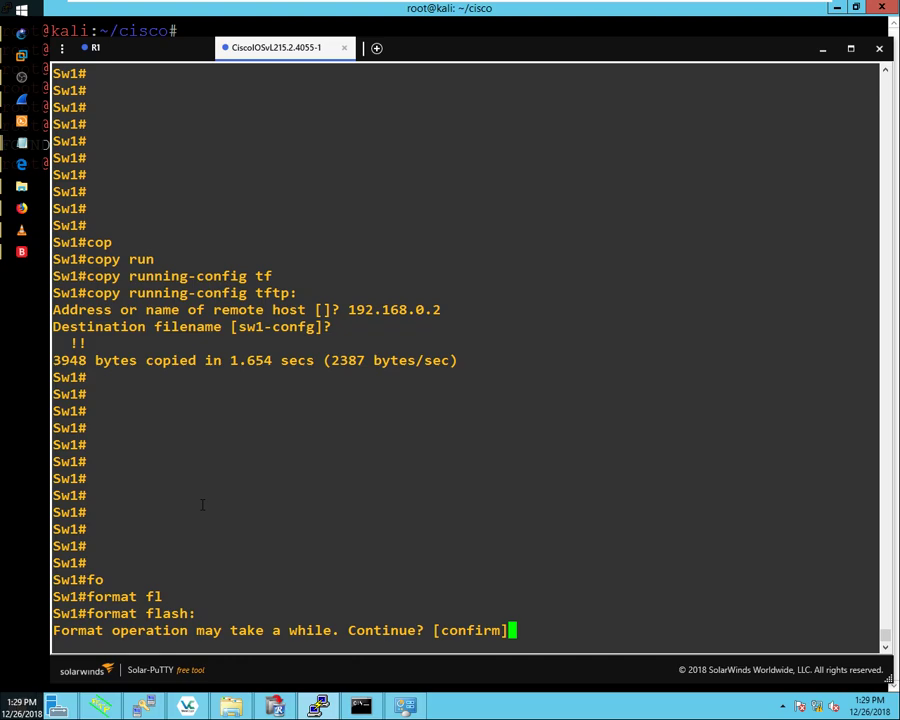
key("ctrl+x")
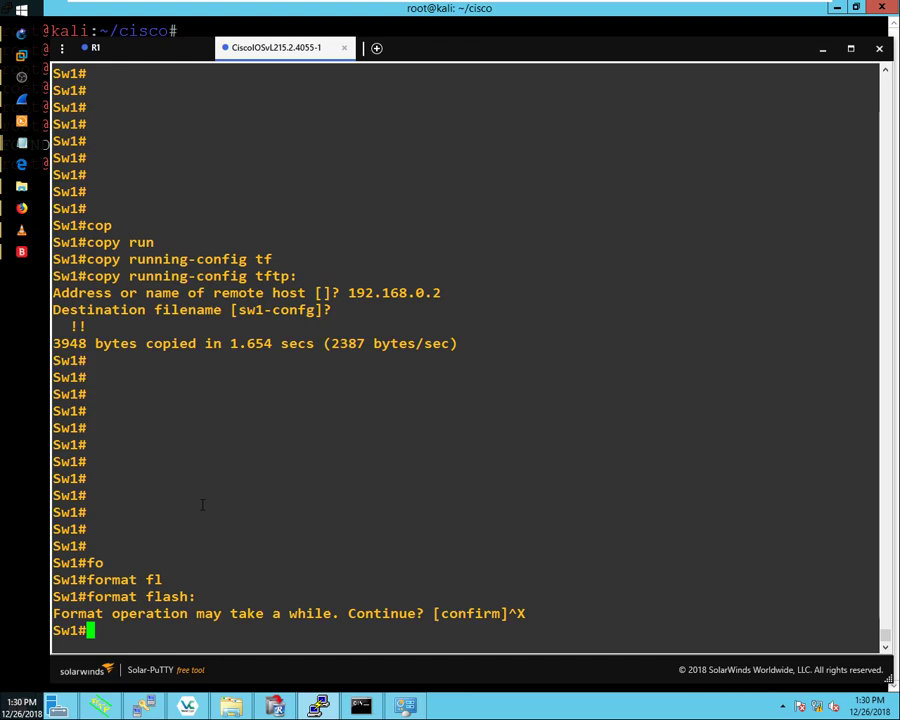
Step: Enter global configuration mode on Sw1 with 'configure terminal'
type("conf")
key("Tab")
type("t")
key("Tab")
key("Return")
key("Return")
key("Return")
key("Return")
key("Return")
key("Return")
key("Return")
key("Return")
key("Return")
key("Return")
key("Return")
key("Return")
key("Return")
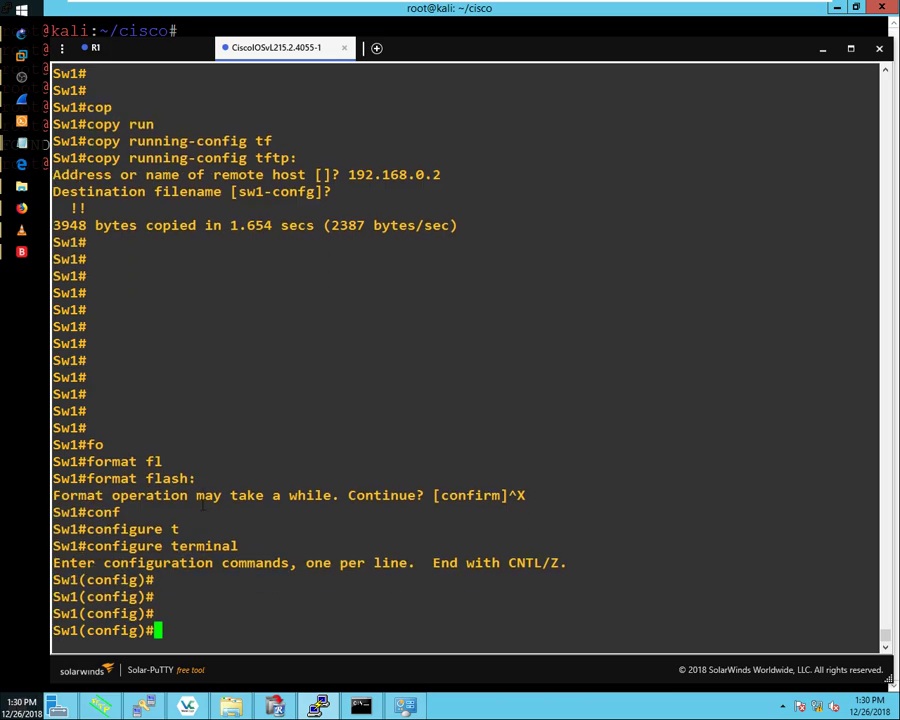
key("Return")
key("Return")
key("Return")
key("Return")
key("Return")
key("Return")
key("Return")
key("Return")
key("Return")
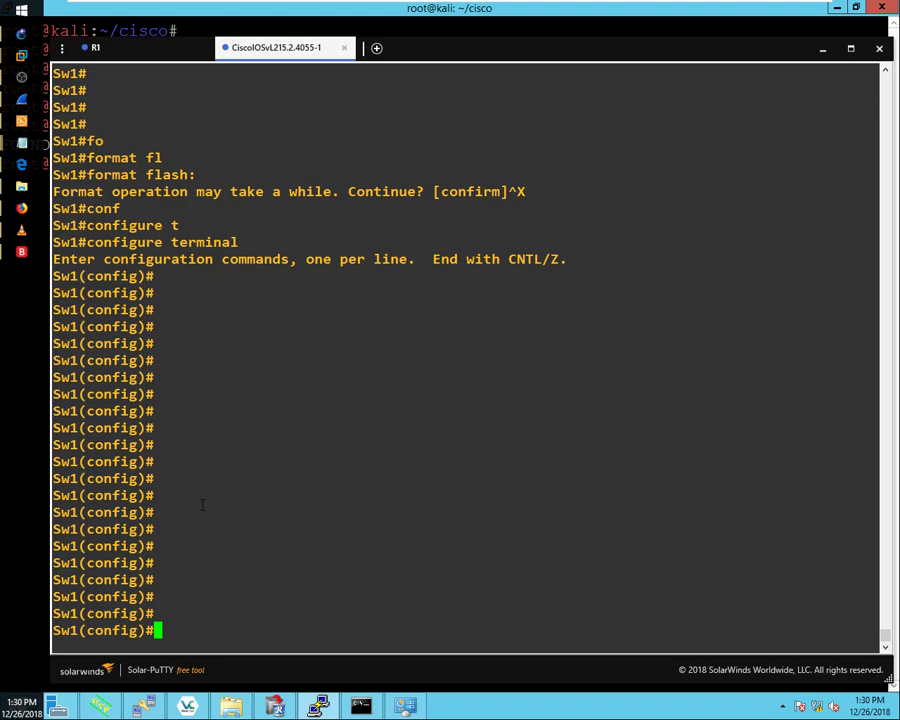
Step: Generate RSA keys labelled Sw1.section.local with modulus 2048
type("cry")
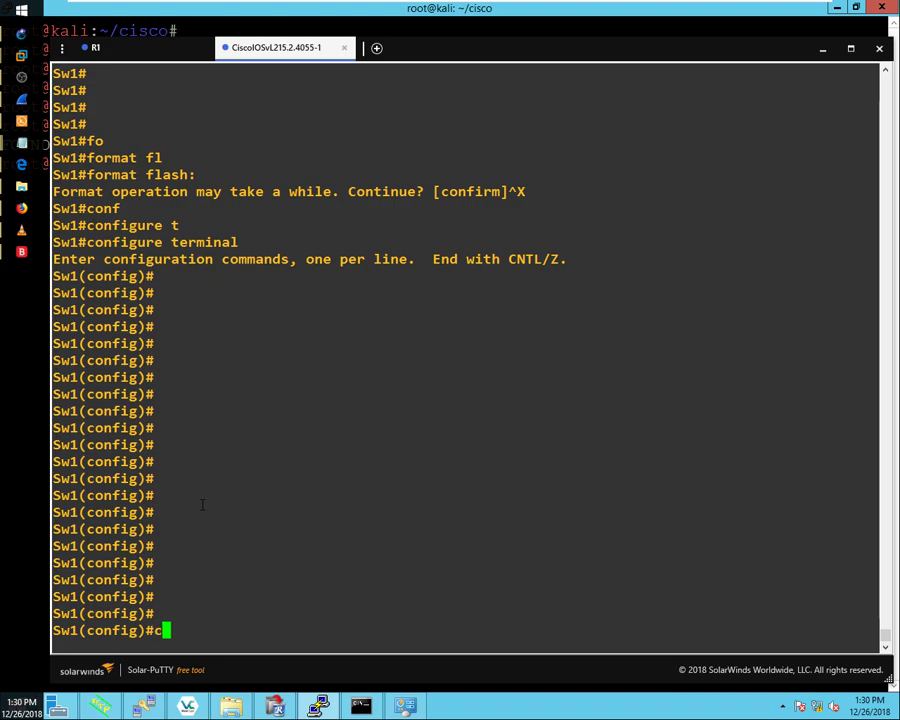
key("Tab")
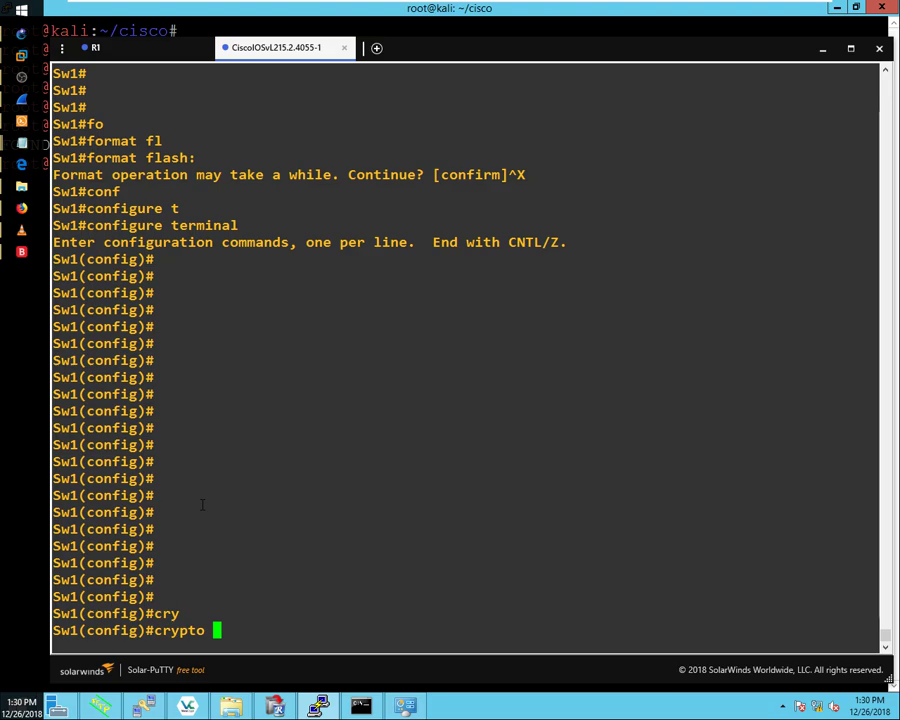
type("ke")
key("Tab")
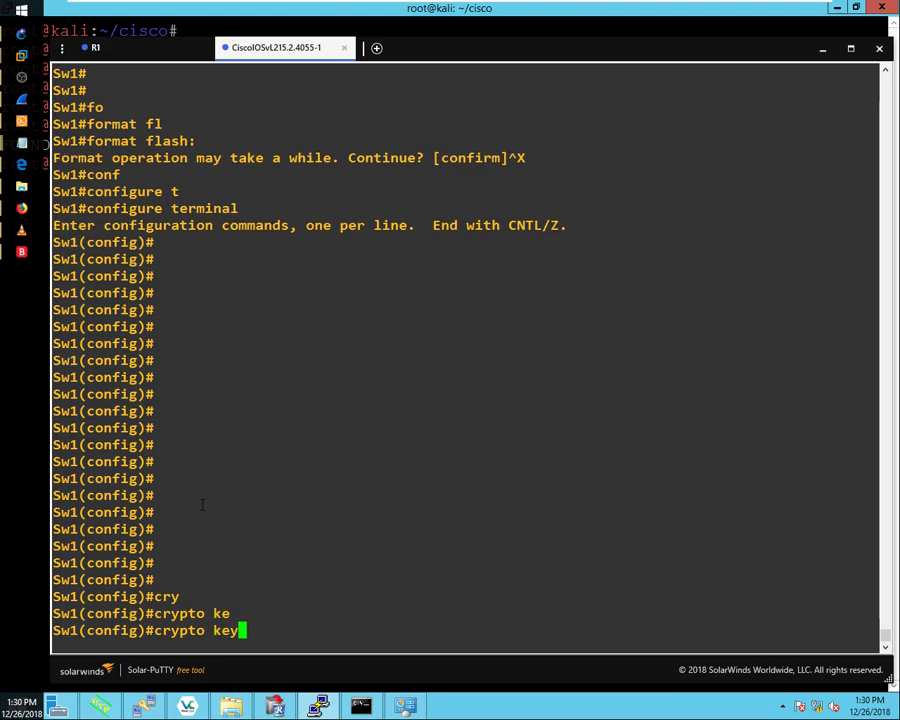
type("?")
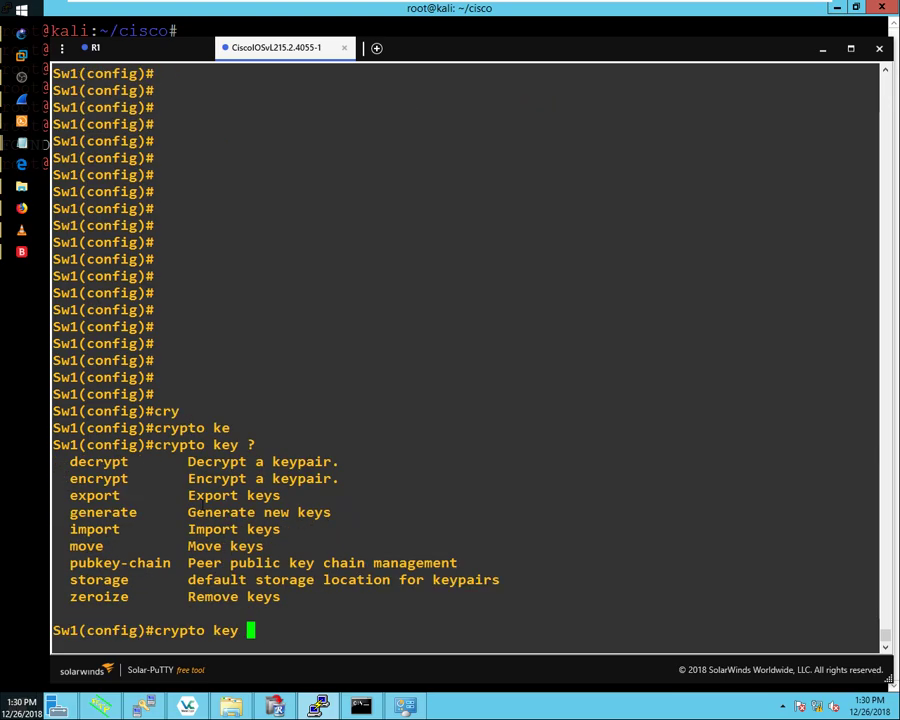
type("ge")
key("Tab")
type("?")
type("rs")
key("Tab")
type("?")
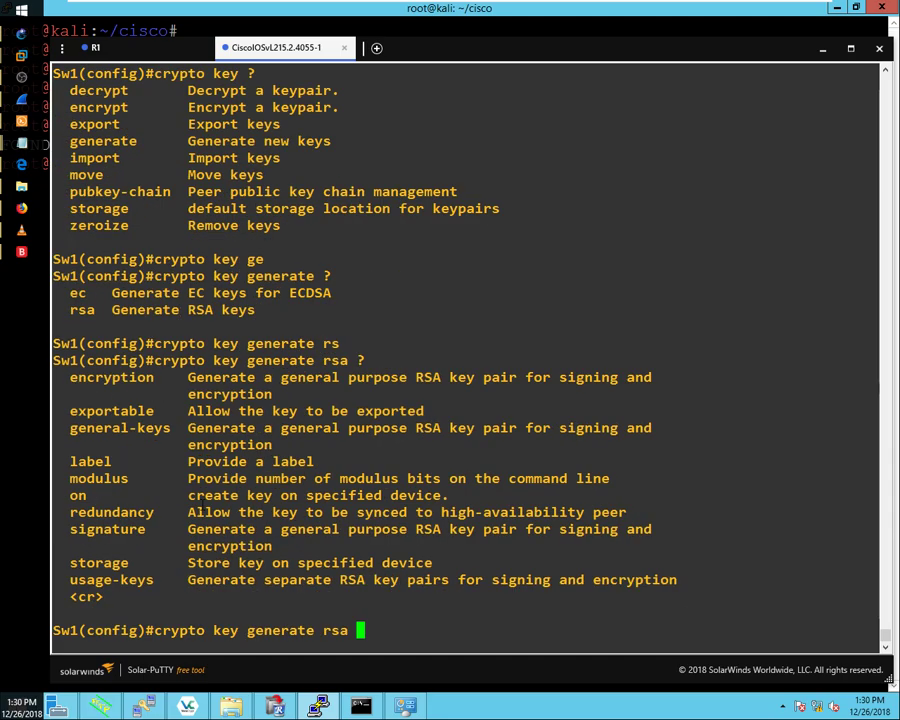
type("lab")
key("Tab")
type("Sw1.section.local mo")
key("Tab")
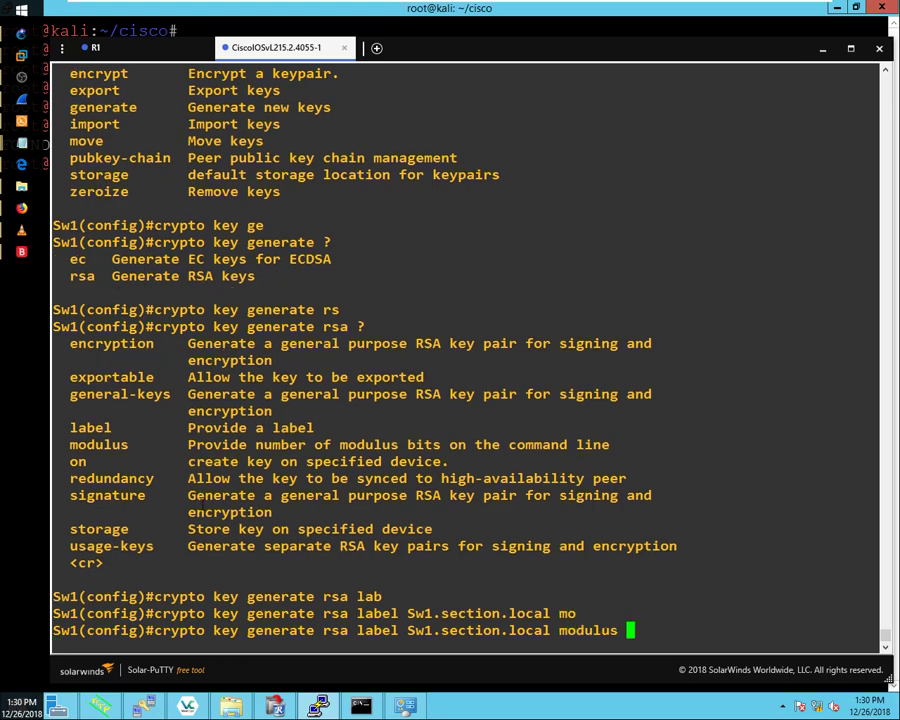
type("2048")
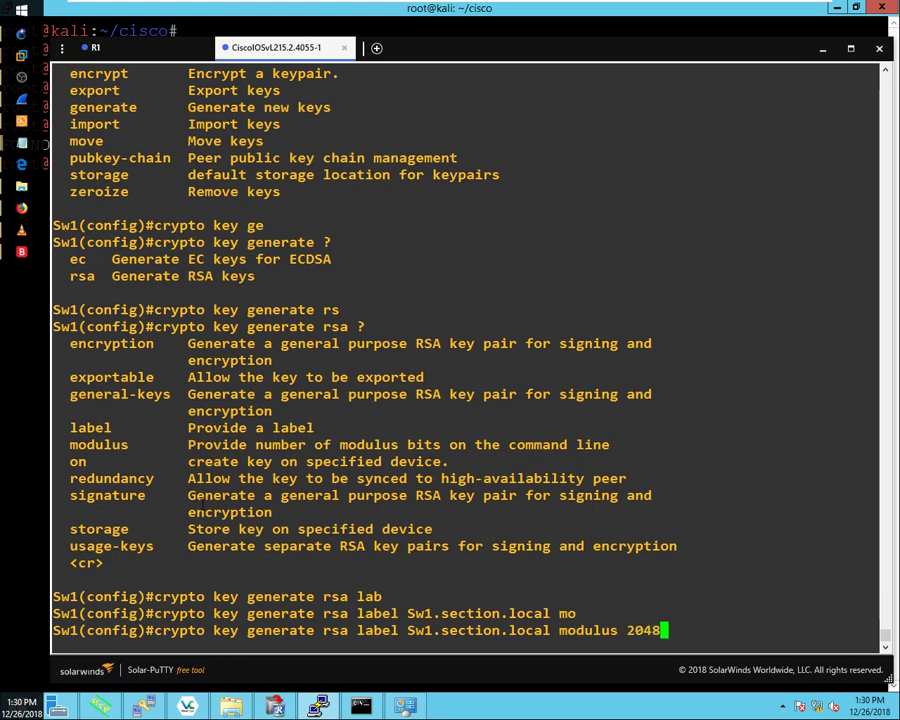
key("Return")
key("Return")
key("Return")
key("Return")
key("Return")
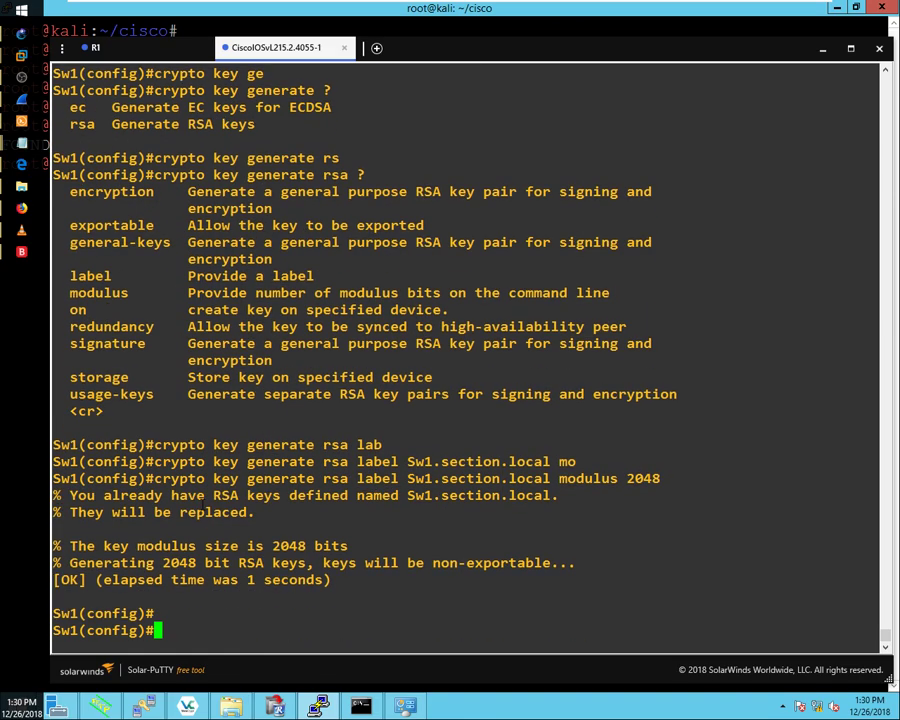
key("Return")
key("Return")
key("Return")
key("Return")
key("Return")
key("Return")
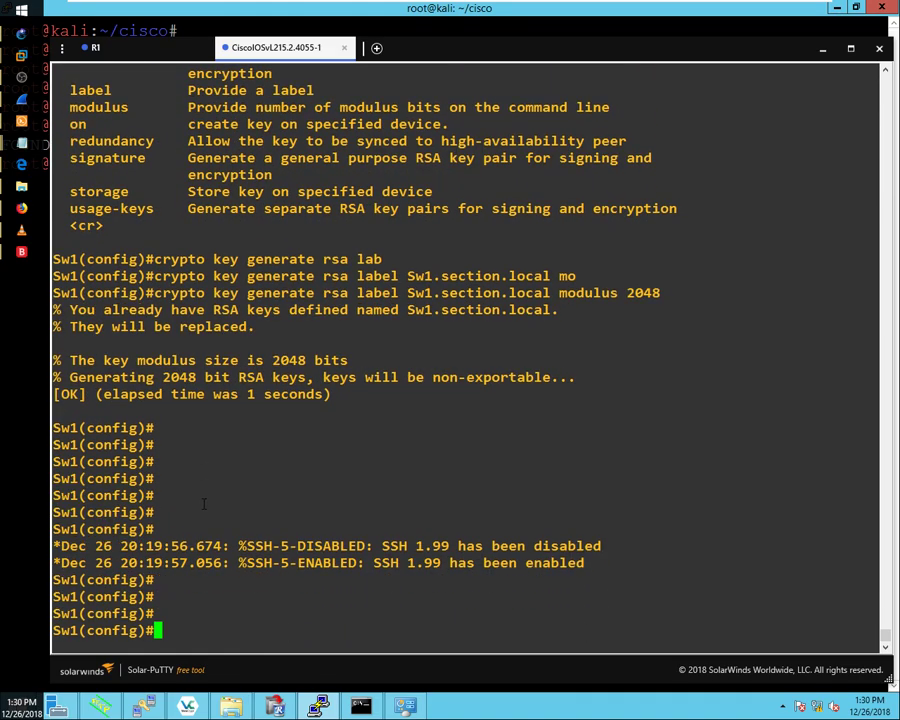
Step: Run 'ip scp server enable' at the Sw1(config)# prompt
type("ip sc")
key("Tab")
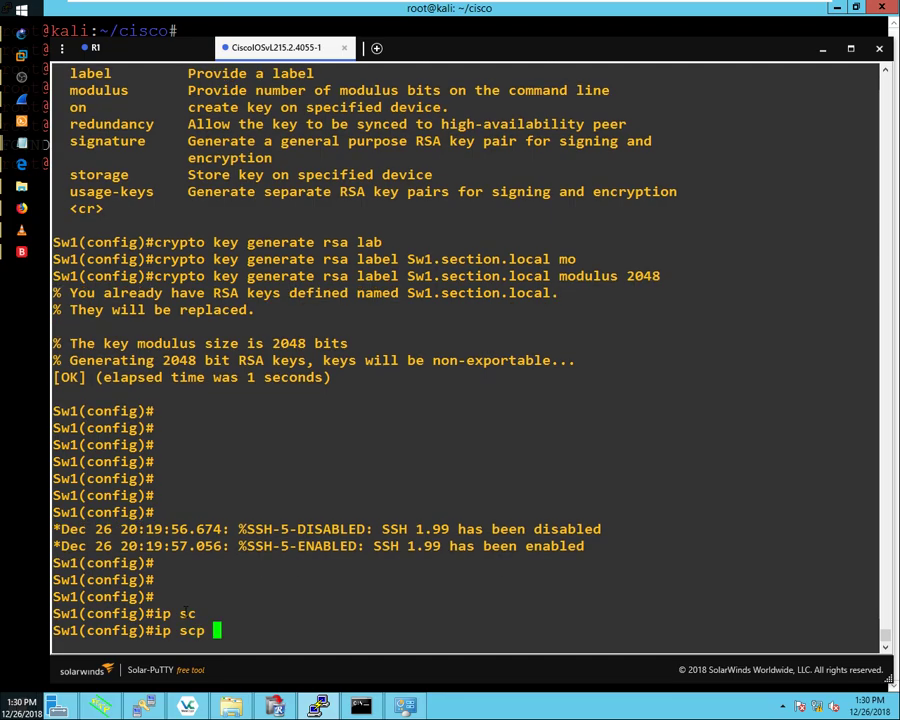
type("?se")
key("Tab")
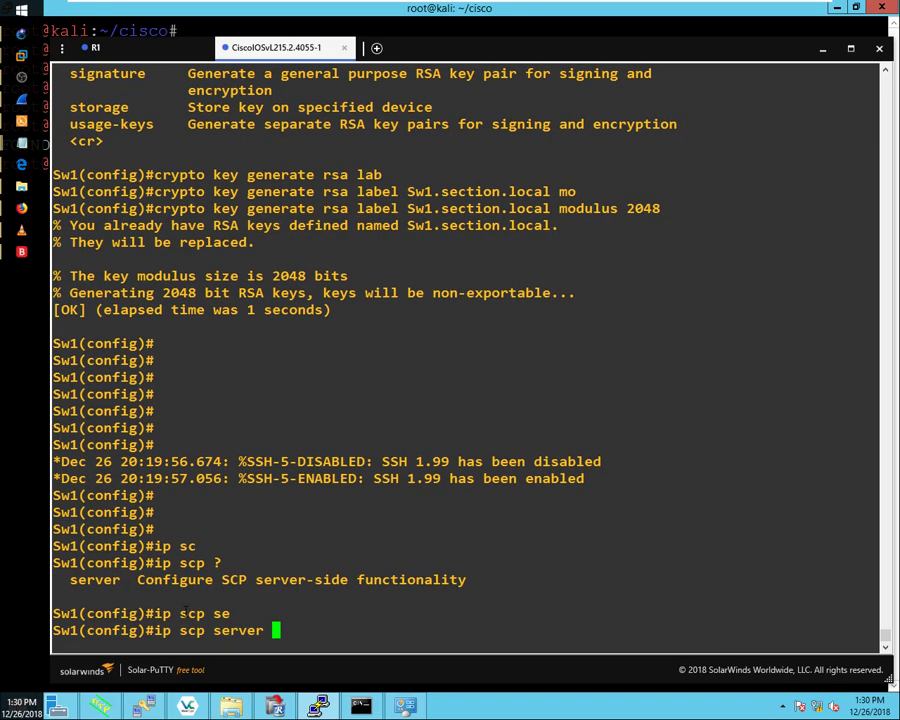
type("se")
key("Tab")
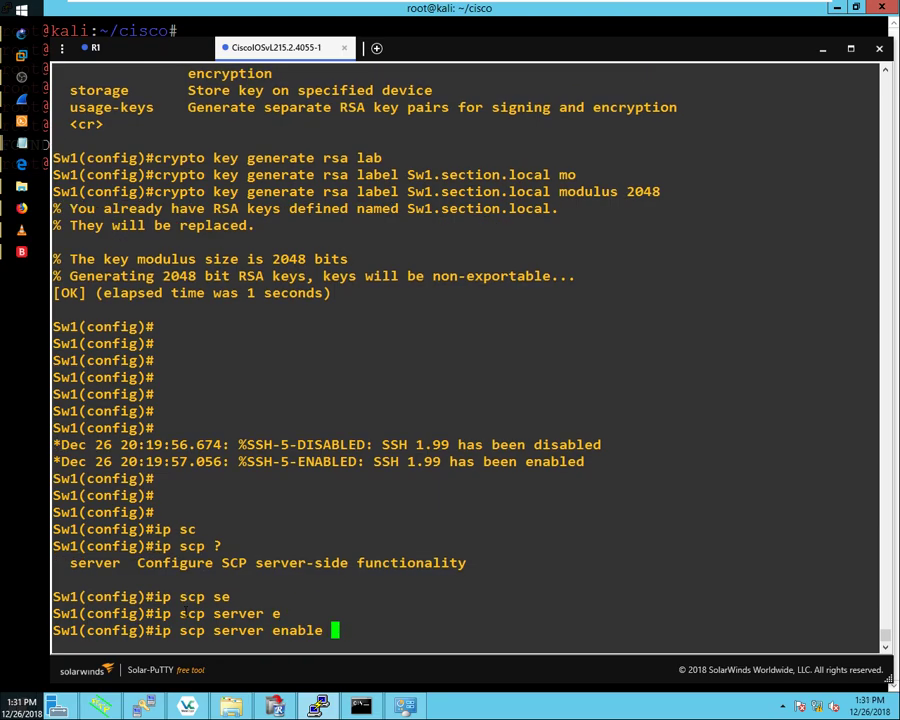
key("Return")
key("Return")
key("Return")
key("Return")
key("Return")
key("Return")
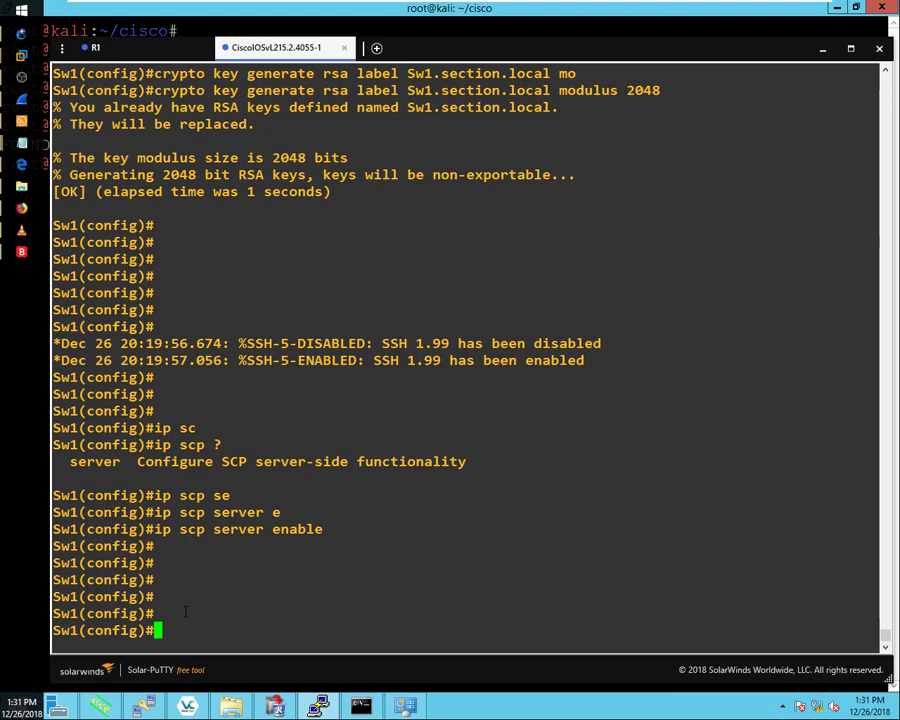
Step: Enable AAA on Sw1 with 'aaa new-model'
type("aaa ne")
key("Tab")
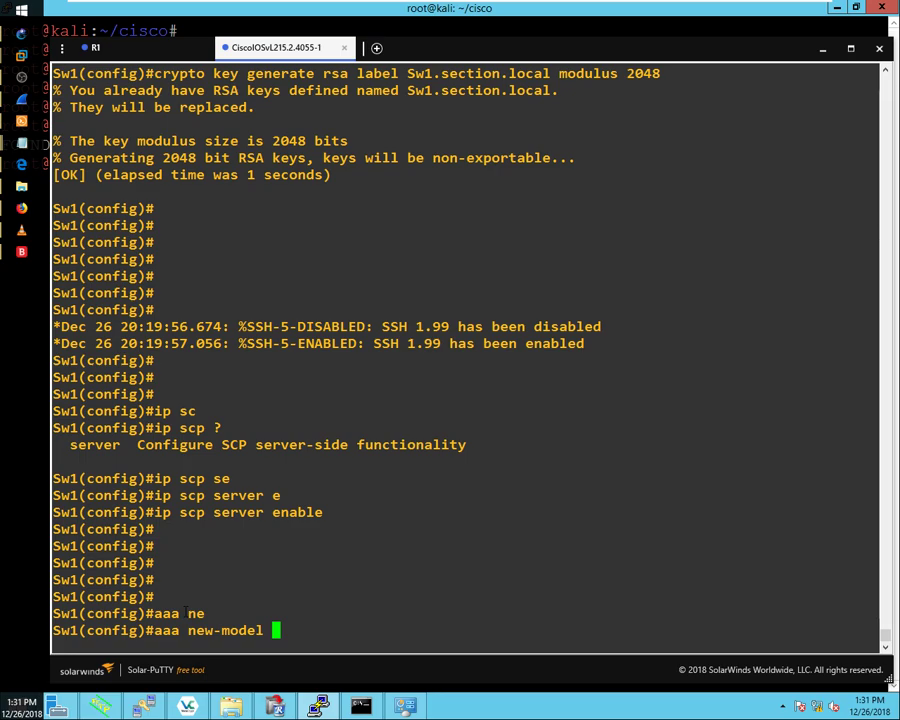
key("Return")
key("Return")
Step: Set login authentication to 'aaa authentication login default local enable'
type("a")
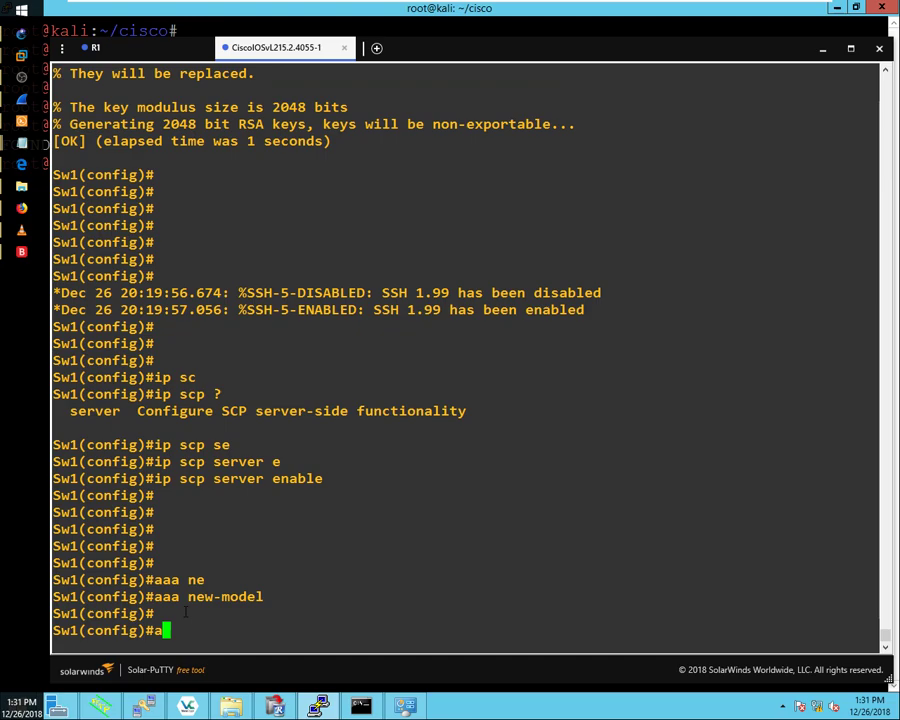
type("aa authe")
key("BackSpace")
type("t")
key("Tab")
type("he")
key("Tab")
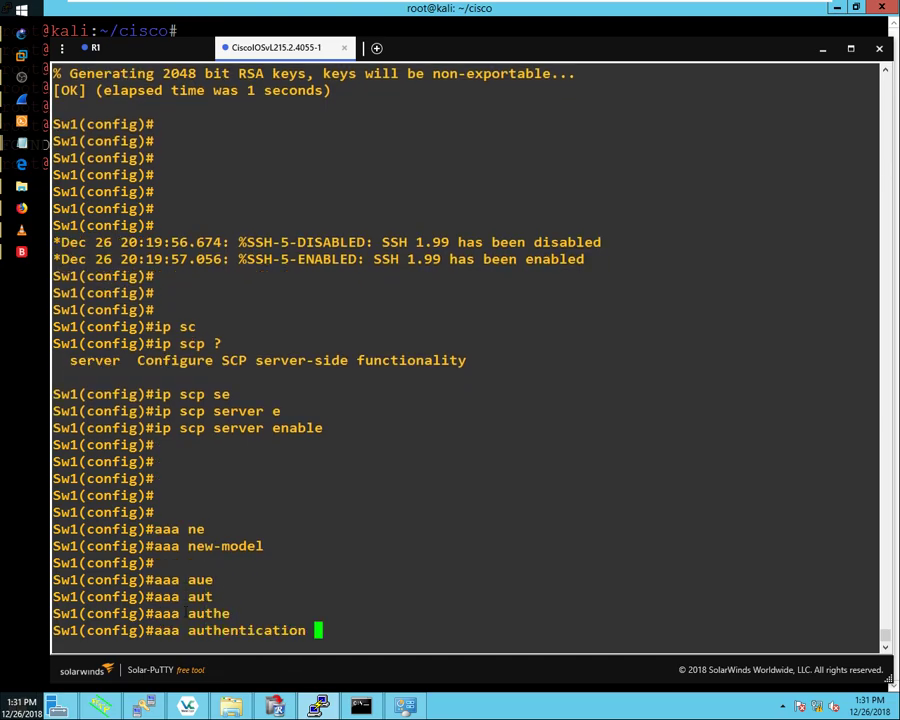
type("lo")
key("Tab")
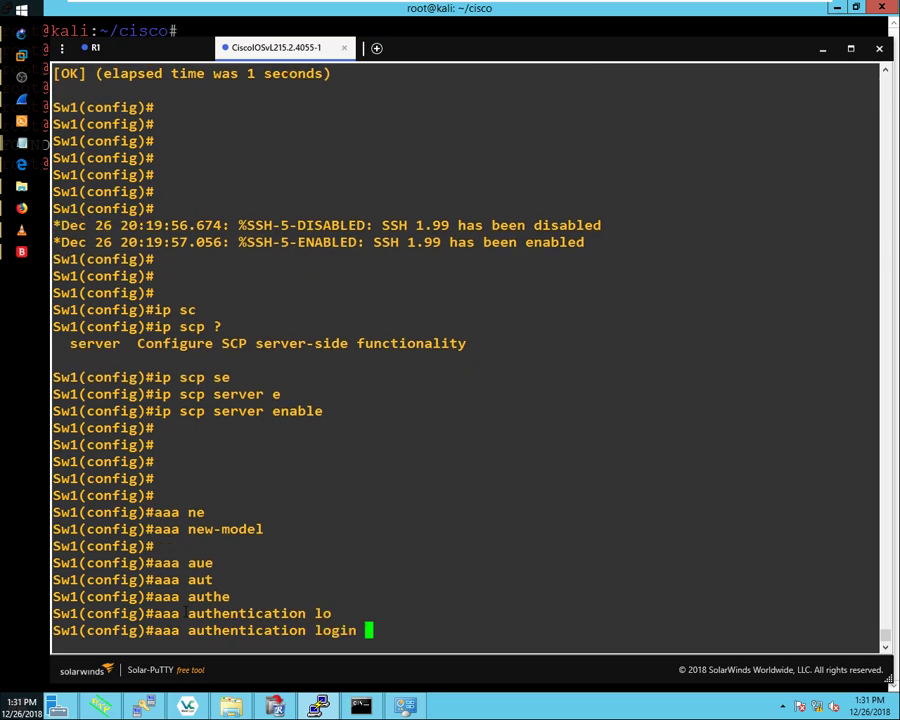
type("de")
key("Tab")
type("lo")
key("Tab")
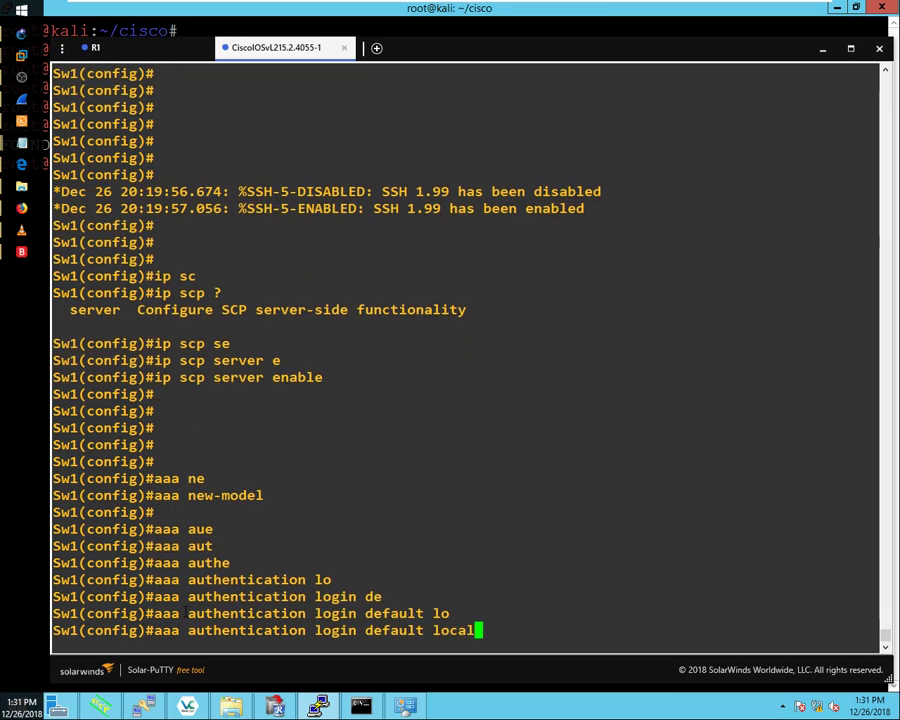
type("en")
key("Tab")
key("Return")
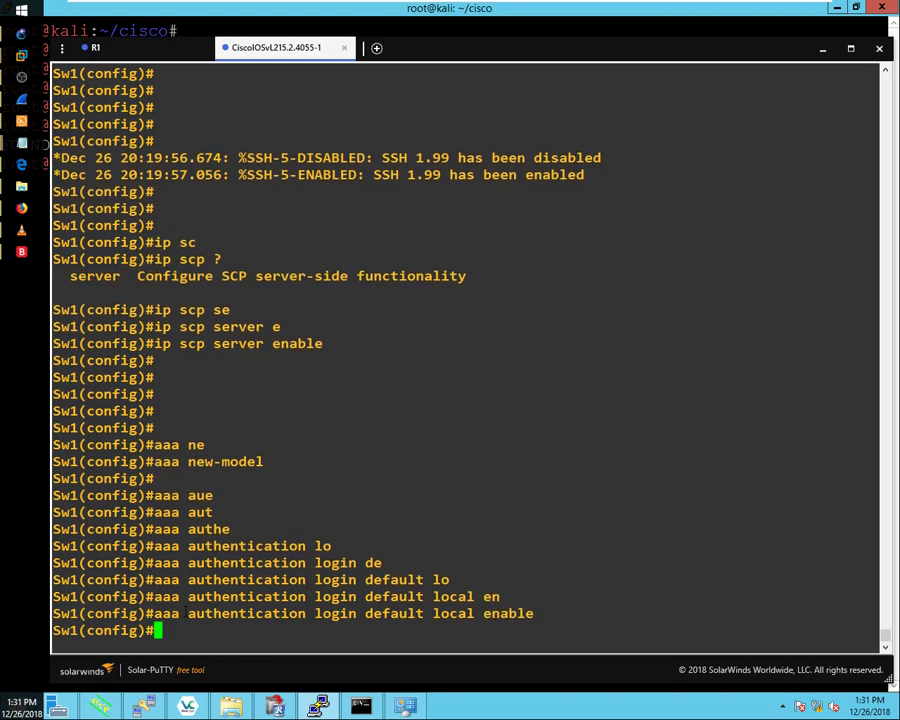
Step: Apply 'aaa authorization exec default local' and highlight the authorization exec words
type("aaa au")
key("Tab")
type("th")
type("o")
key("Tab")
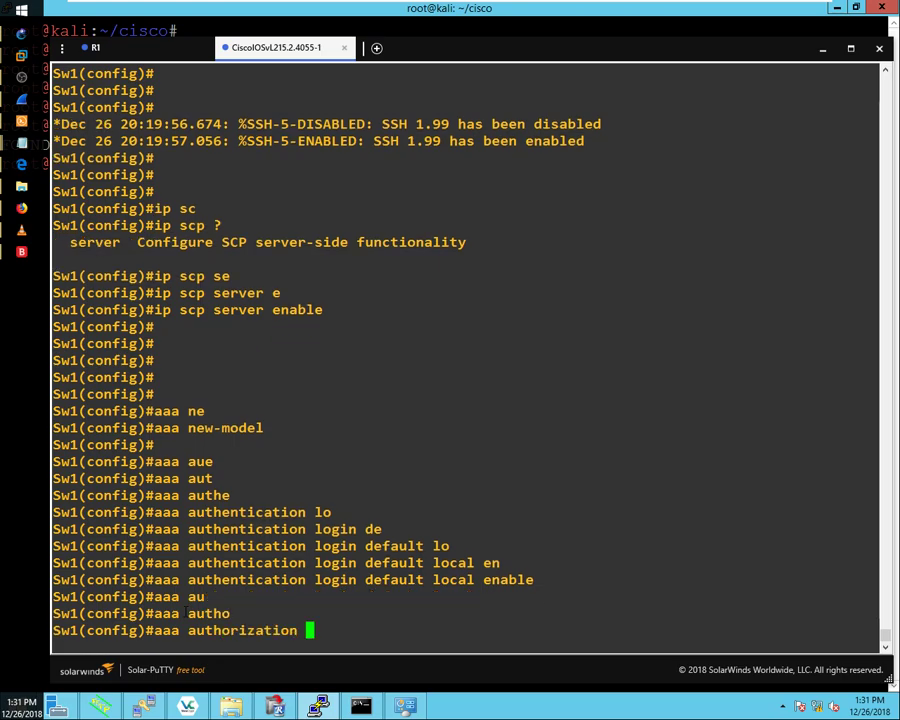
type("ex")
key("Tab")
type("de")
key("Tab")
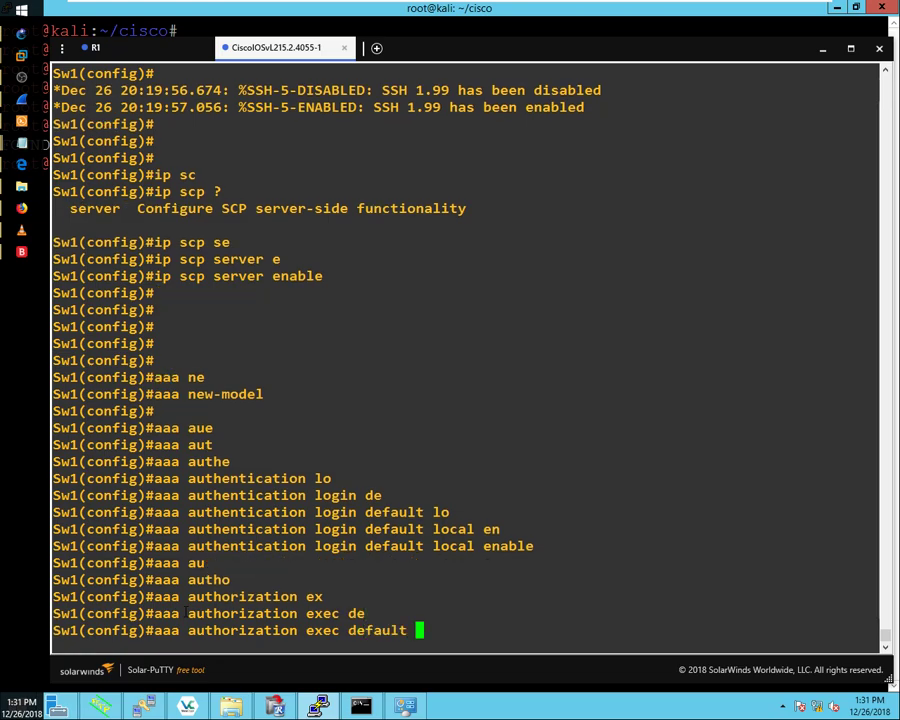
type("lo")
key("Tab")
key("Return")
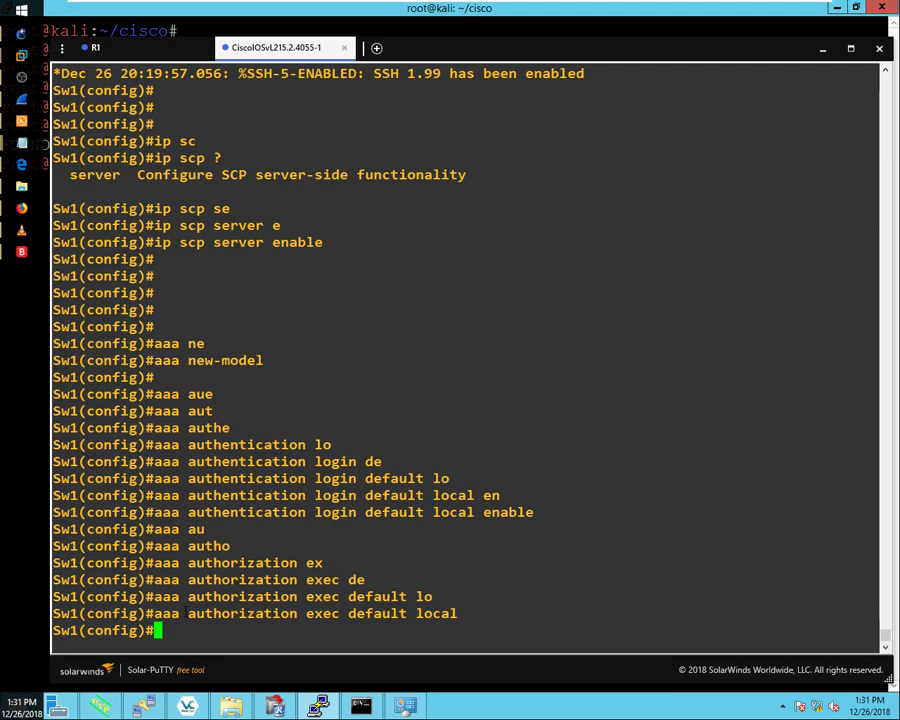
left_click_drag(181, 614, 418, 614)
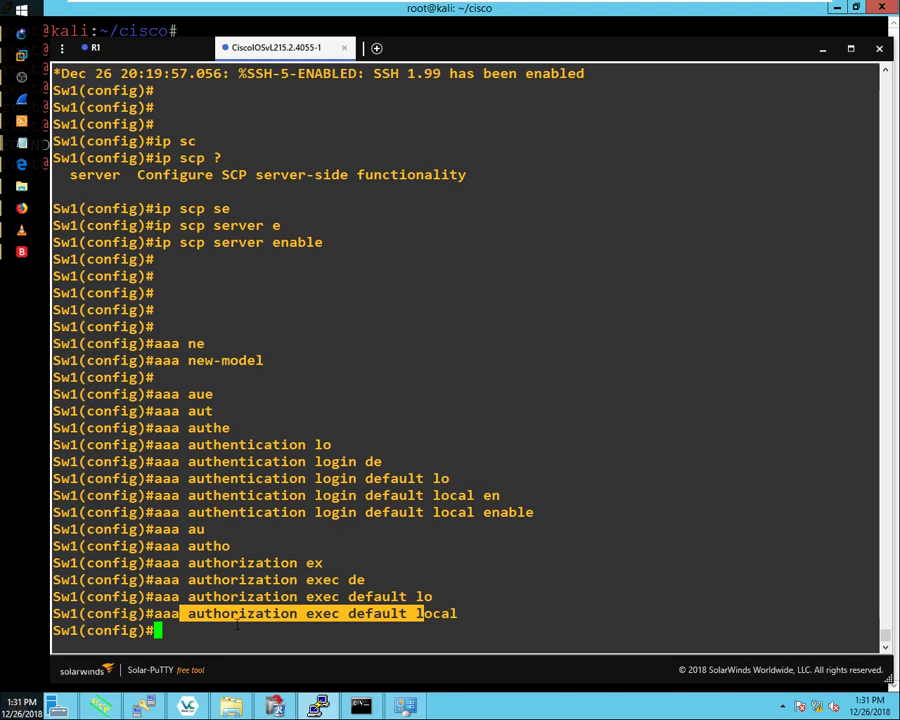
left_click(186, 613)
left_click_drag(184, 613, 347, 613)
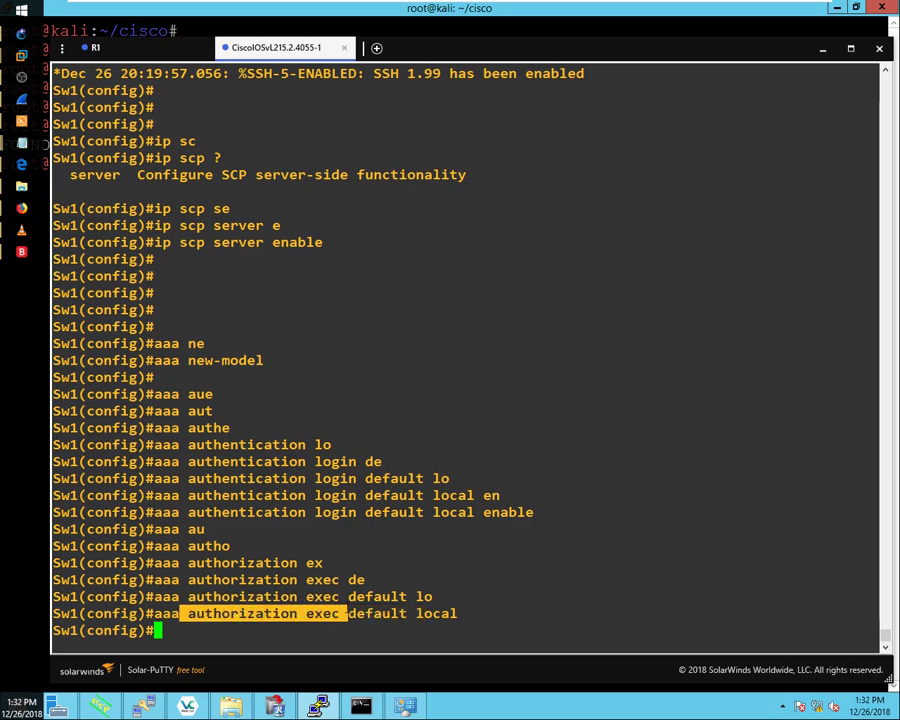
left_click(183, 626)
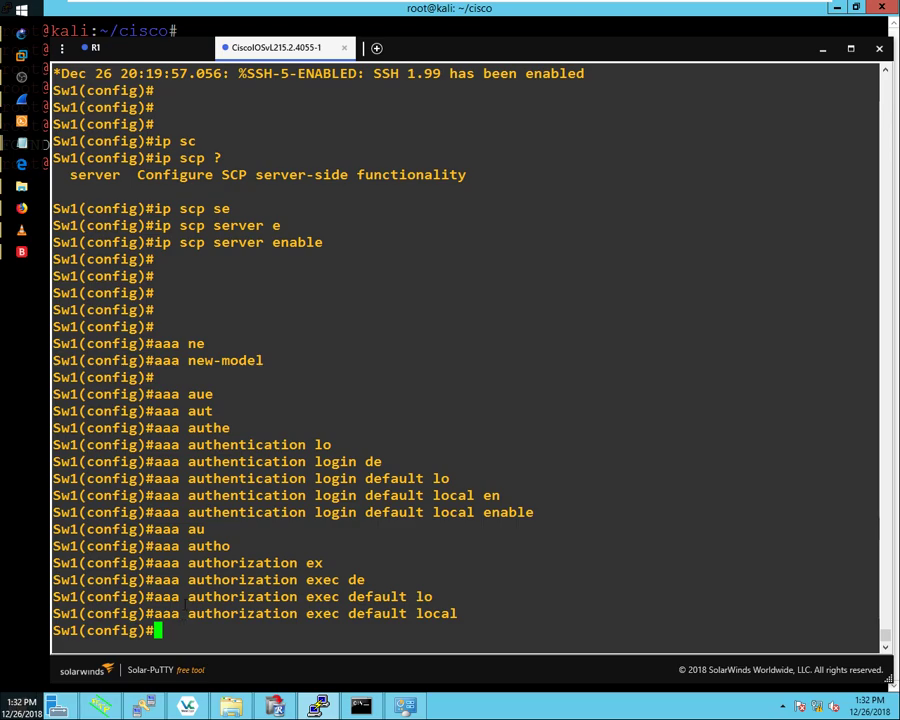
Step: Begin entering the username command at the config prompt
key("Return")
key("Return")
key("Return")
key("Return")
key("Return")
key("Return")
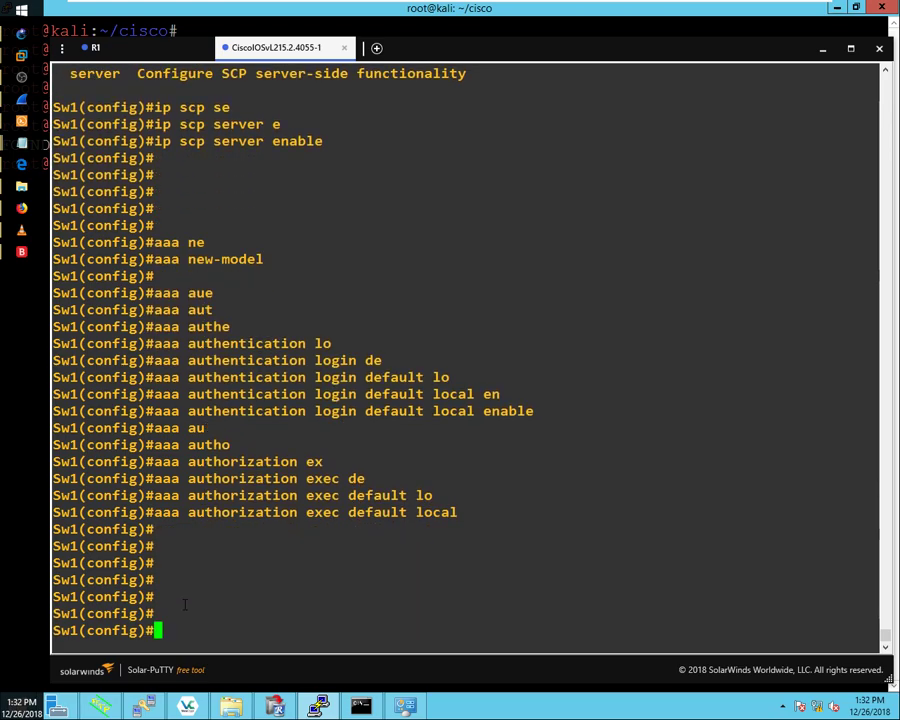
type("user")
key("Tab")
Step: Create local user 'scpuser' with privilege 15 and a secret password
type("na")
key("Tab")
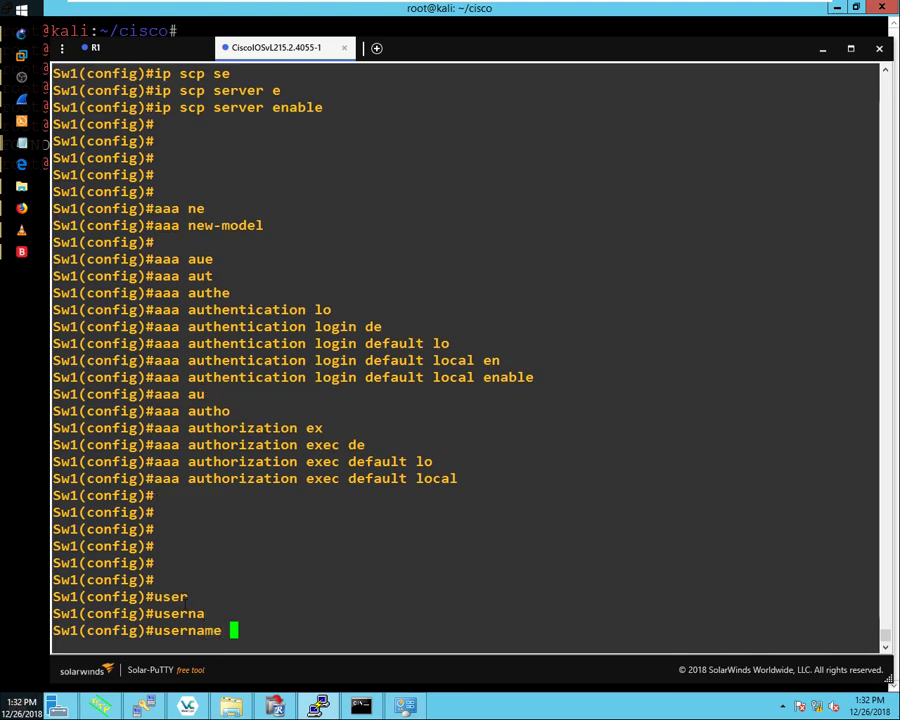
type("scpuser")
key("Tab")
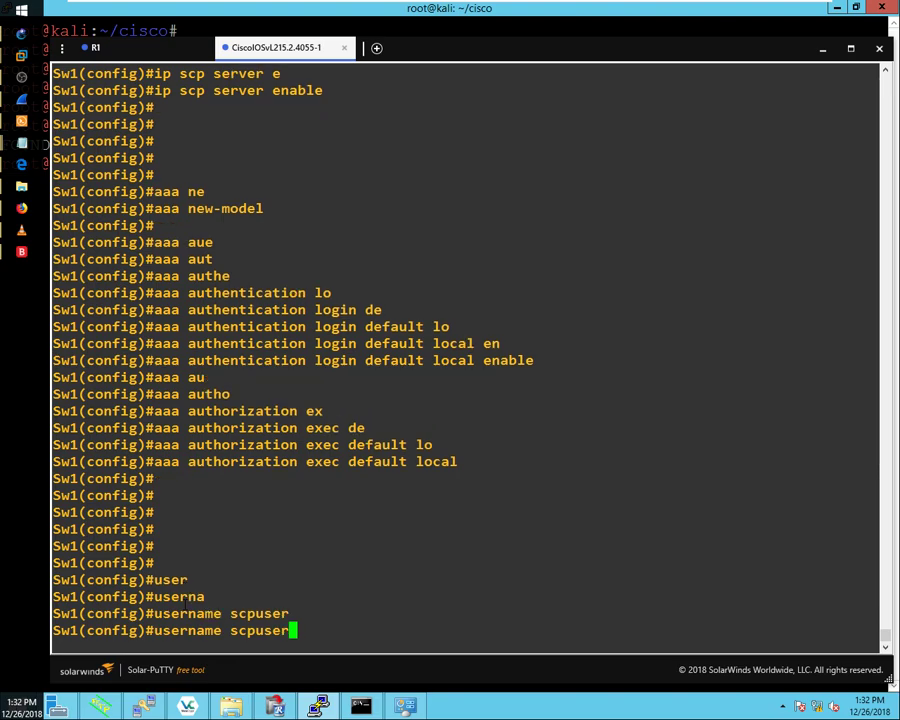
type("pr")
key("Tab")
type("15")
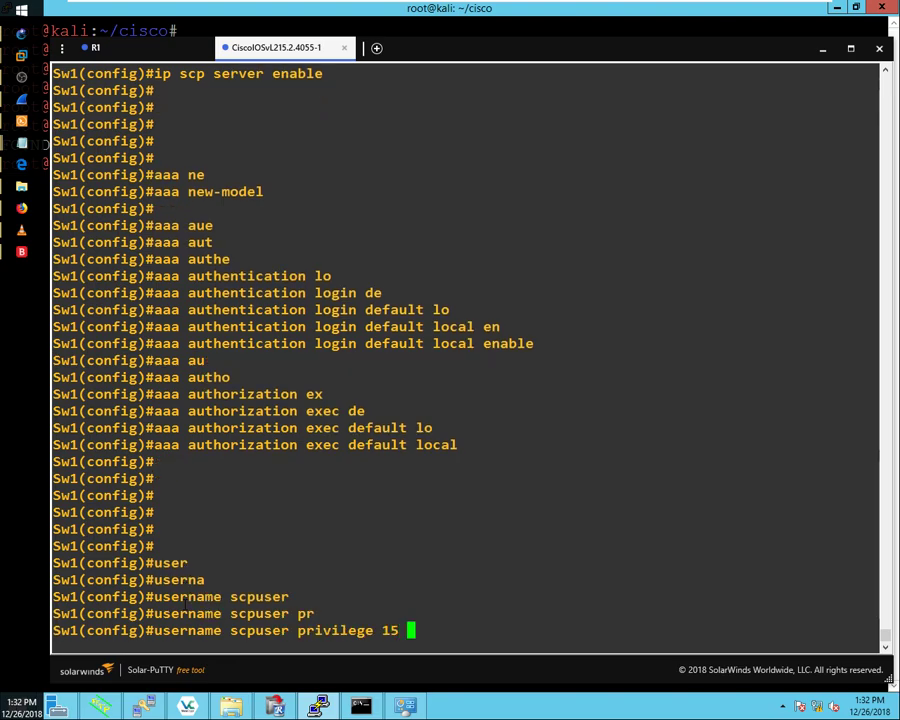
type(" se")
key("Tab")
type("Password4")
key("BackSpace")
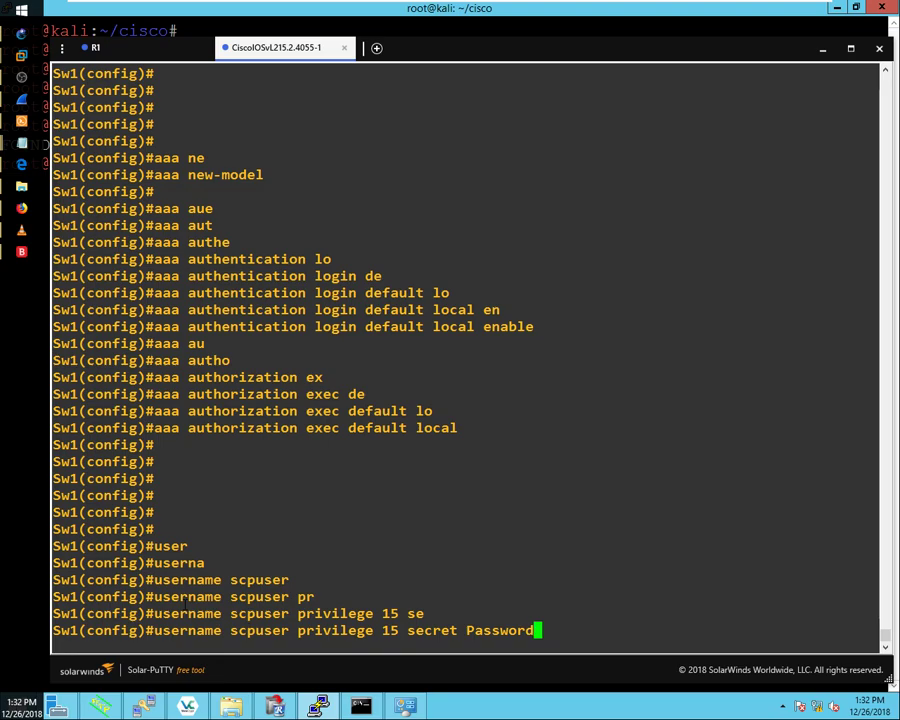
type("4321")
key("Return")
key("Return")
key("Return")
key("Return")
key("Return")
key("Return")
key("Return")
key("Return")
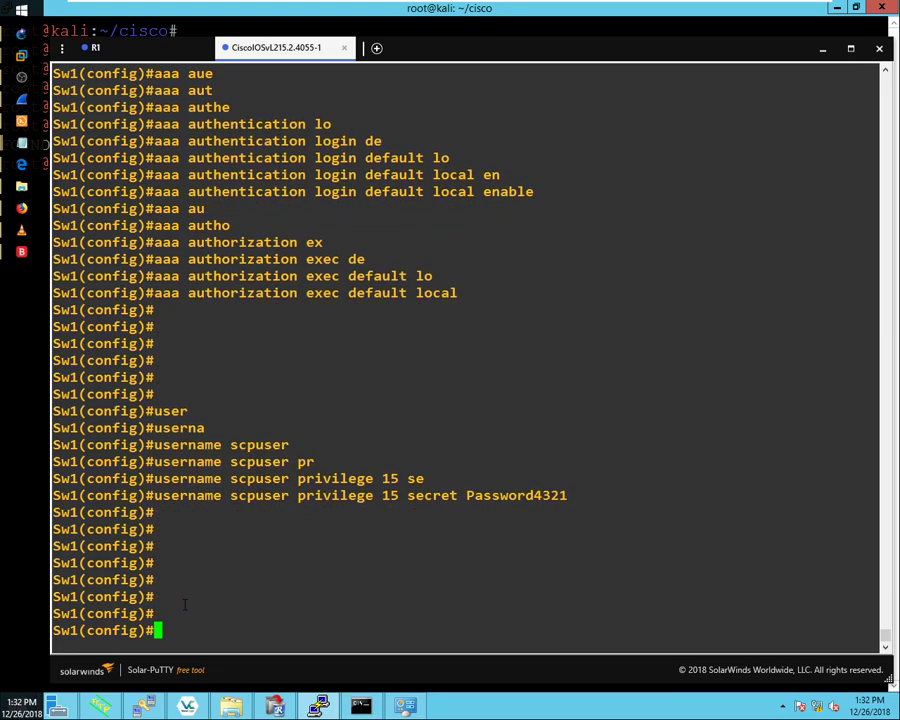
key("Return")
Step: Exit configuration mode with Ctrl+Z and enable 'debug ip scp'
key("ctrl+z")
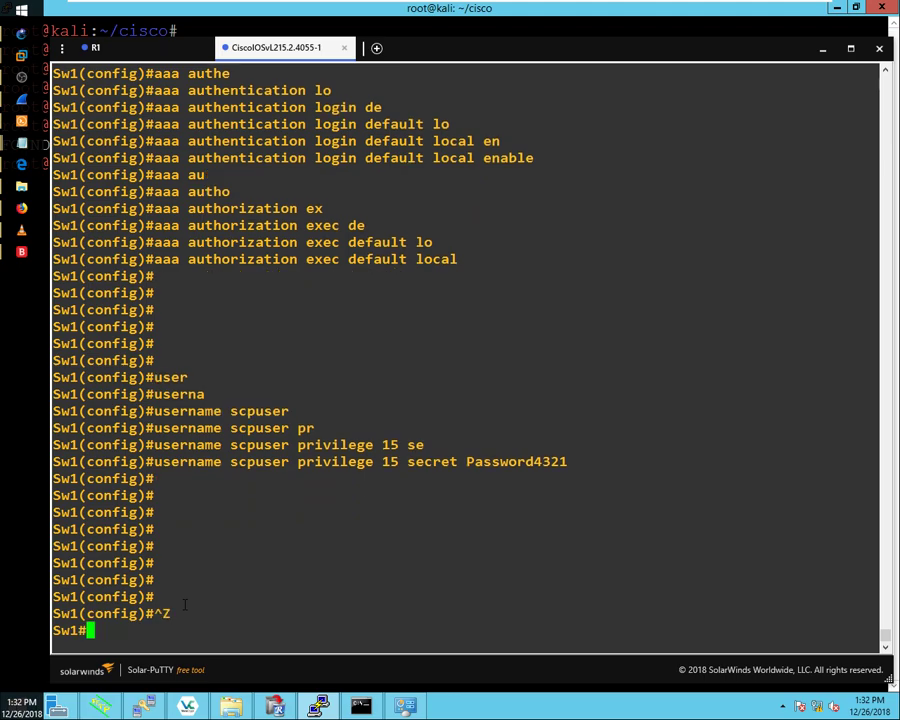
key("Return")
key("Return")
key("Return")
key("Return")
key("Return")
key("Return")
key("Return")
key("Return")
key("Return")
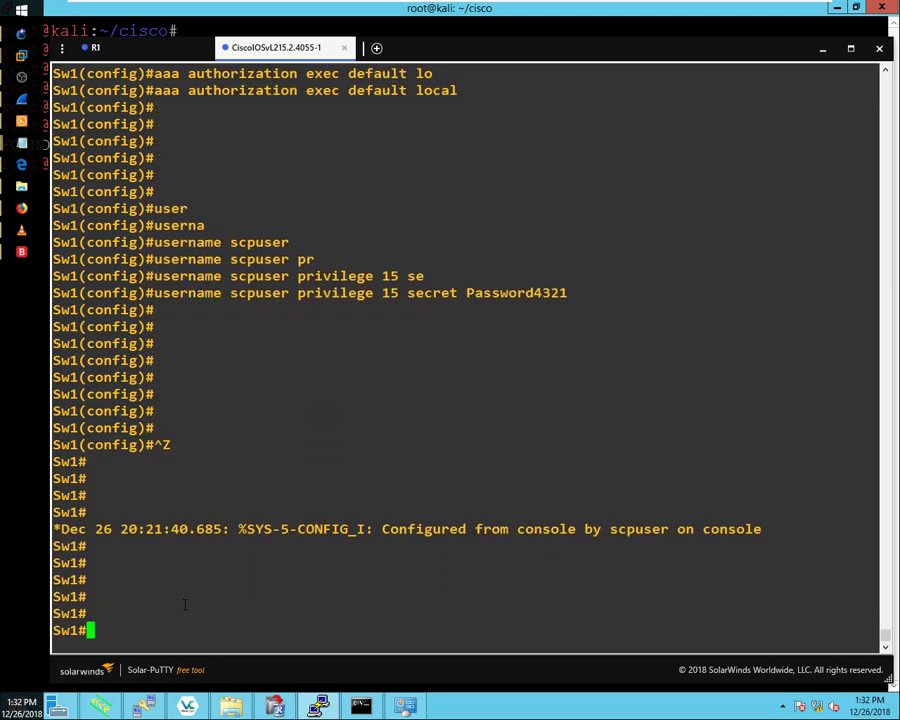
type("deb")
key("Tab")
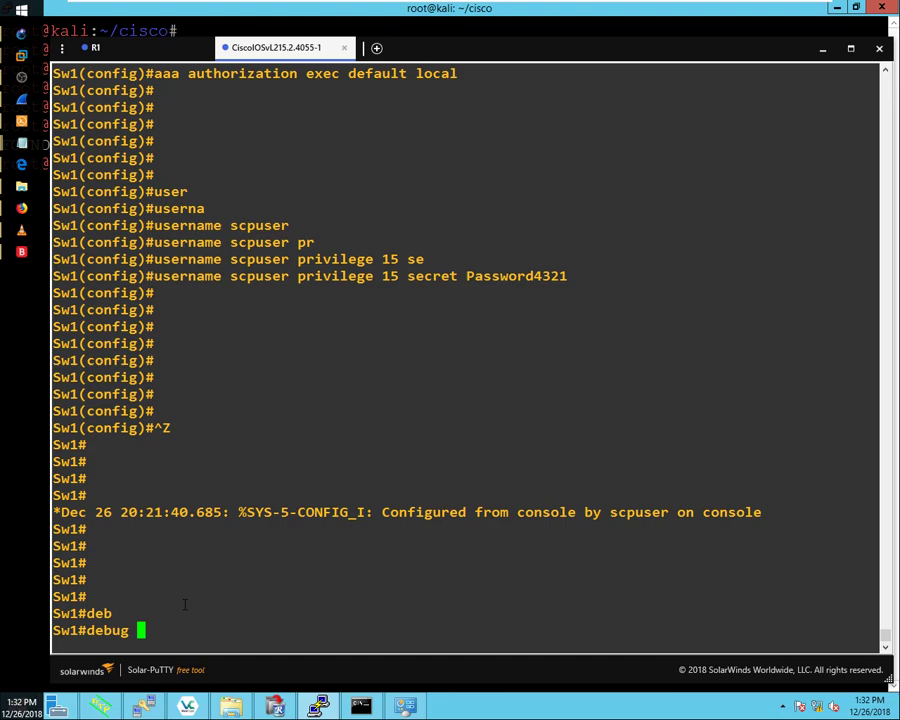
type("ip sc")
key("Tab")
key("Return")
key("Return")
key("Return")
key("Return")
key("Return")
key("Return")
key("Return")
key("Return")
key("Return")
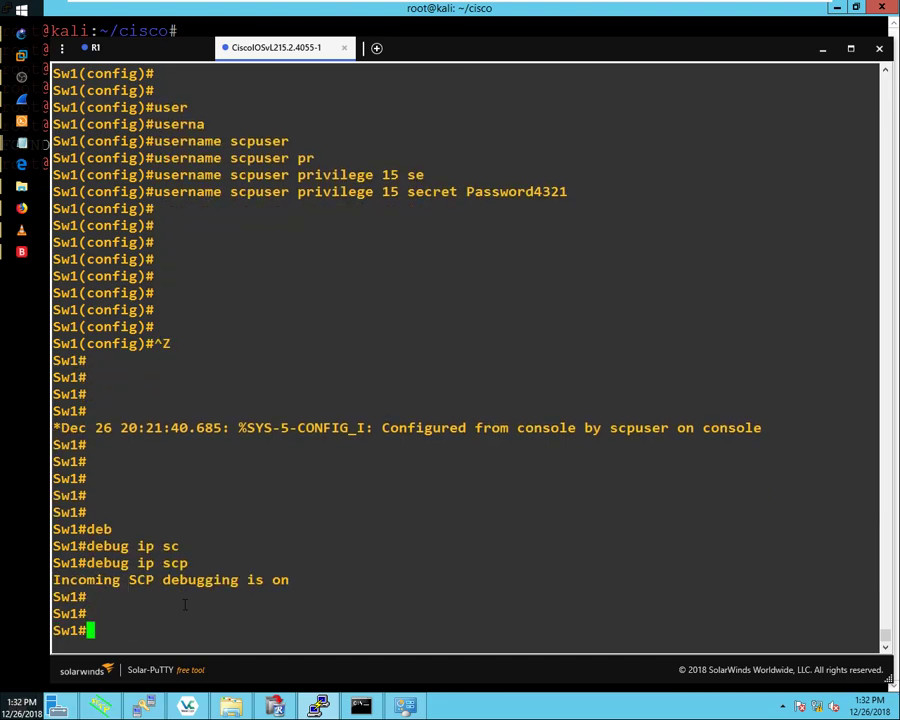
key("Return")
key("Return")
key("Return")
key("Return")
key("Return")
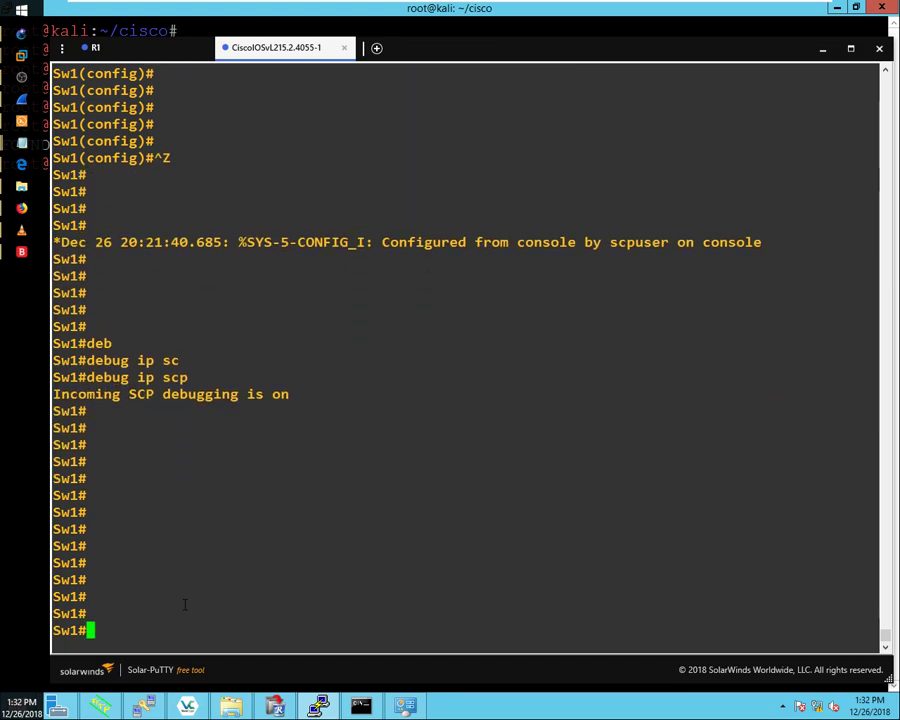
Step: Run 'copy running-config scp:' on Sw1
type("cop")
key("Tab")
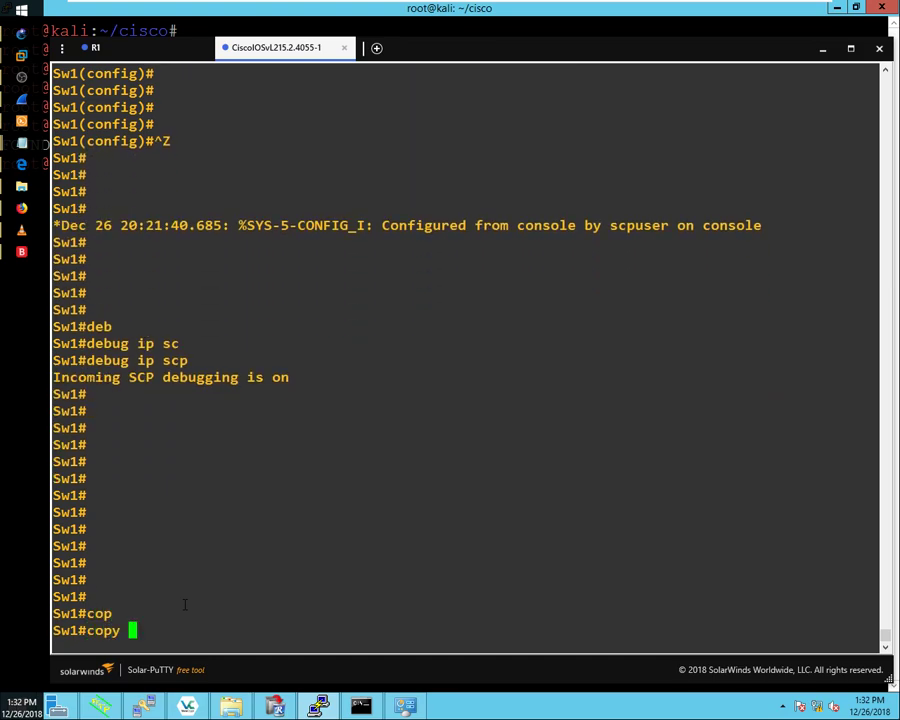
type("run")
key("Tab")
type("s")
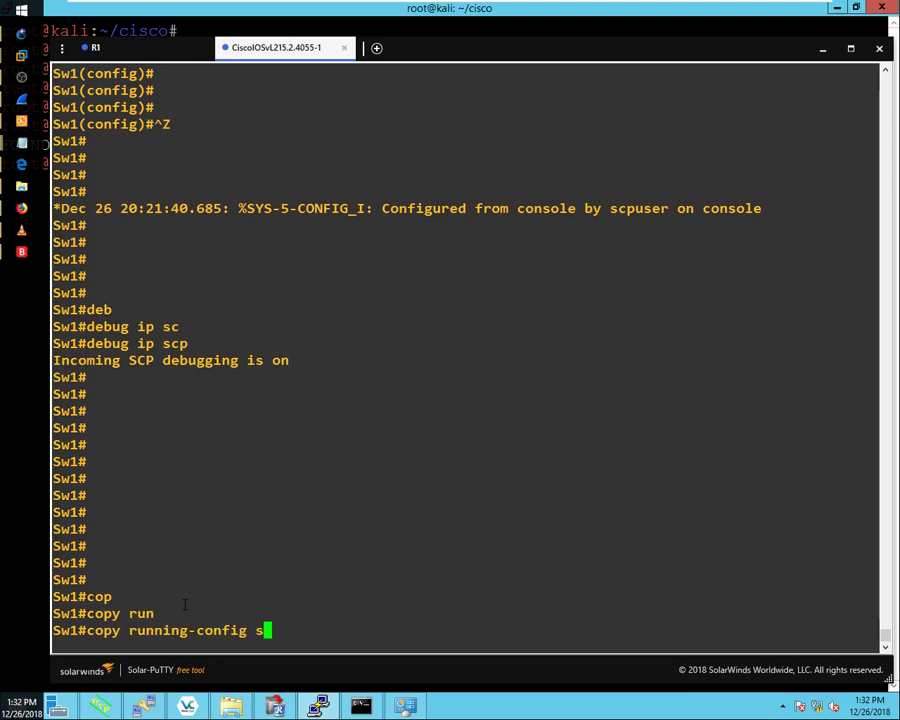
type("c")
key("Tab")
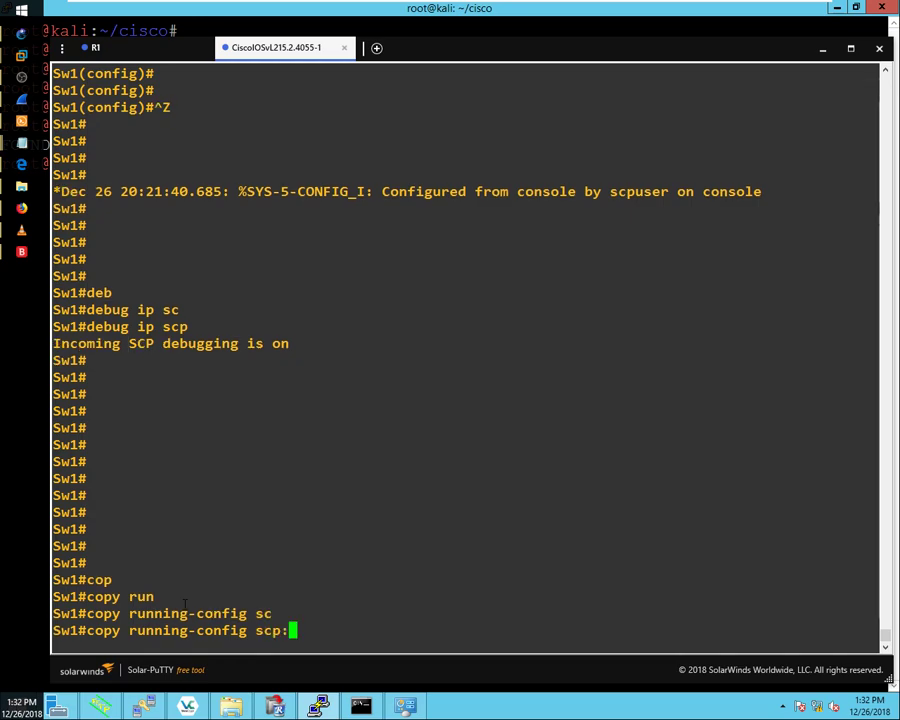
key("Return")
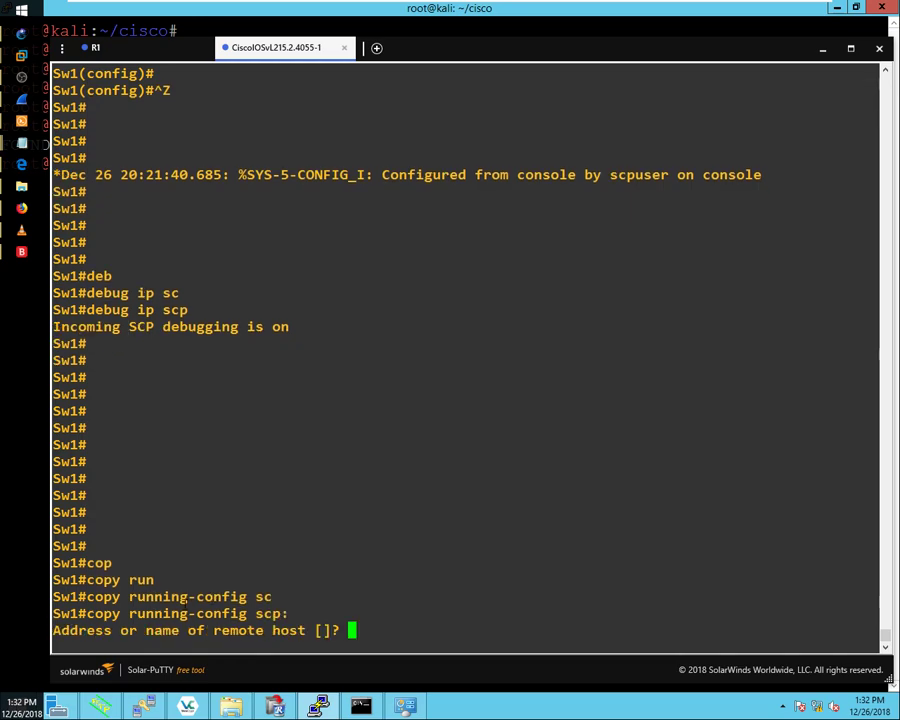
Step: Send the config to host 192.168.0.2 with the default username, file name sw1-confg, and the password
type("192.168.")
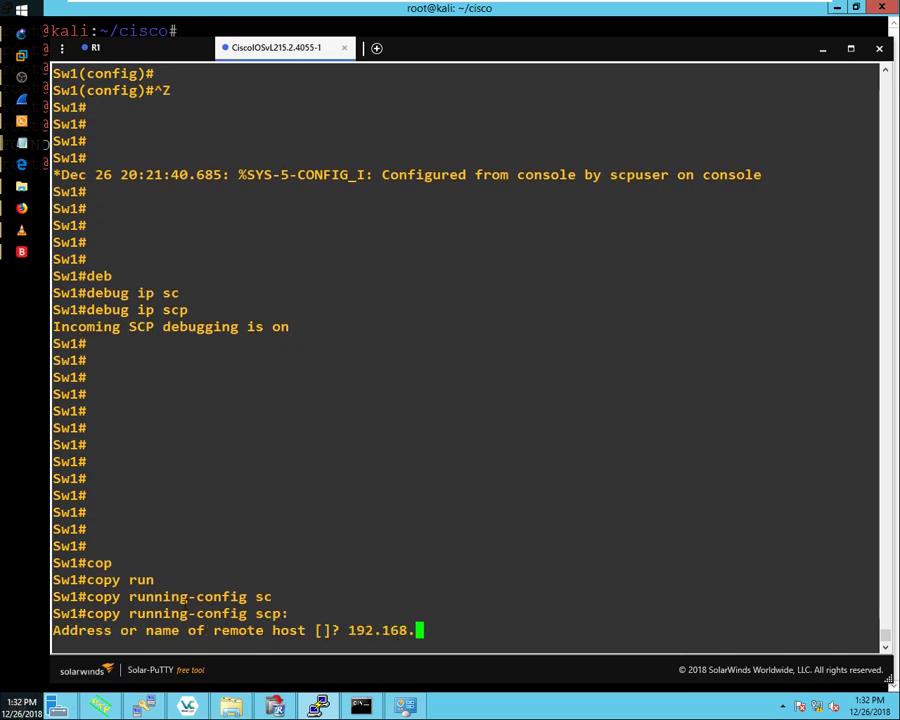
type("0.2")
key("Return")
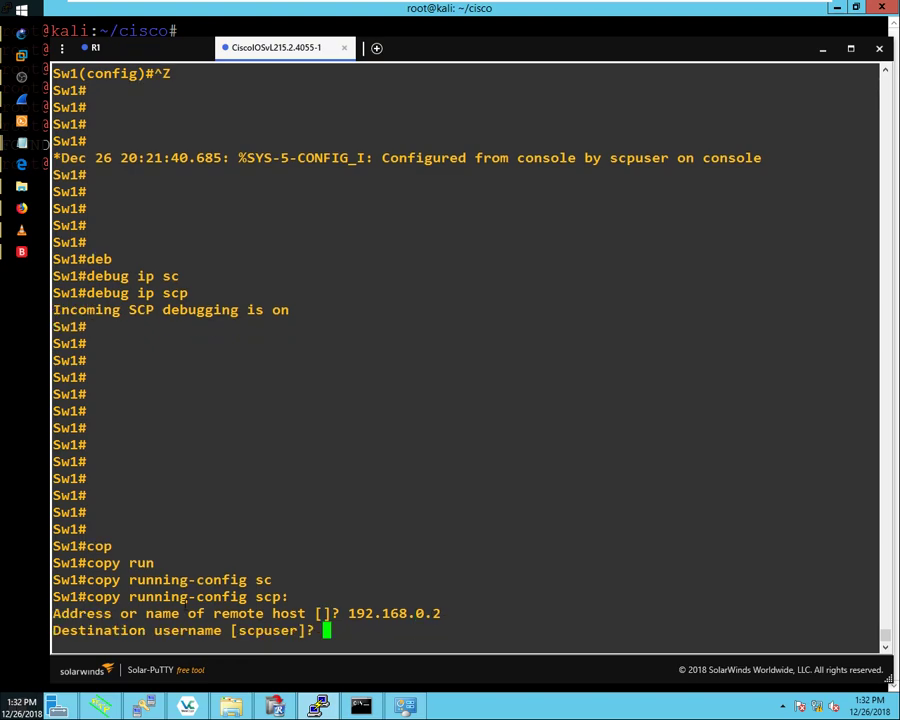
key("Return")
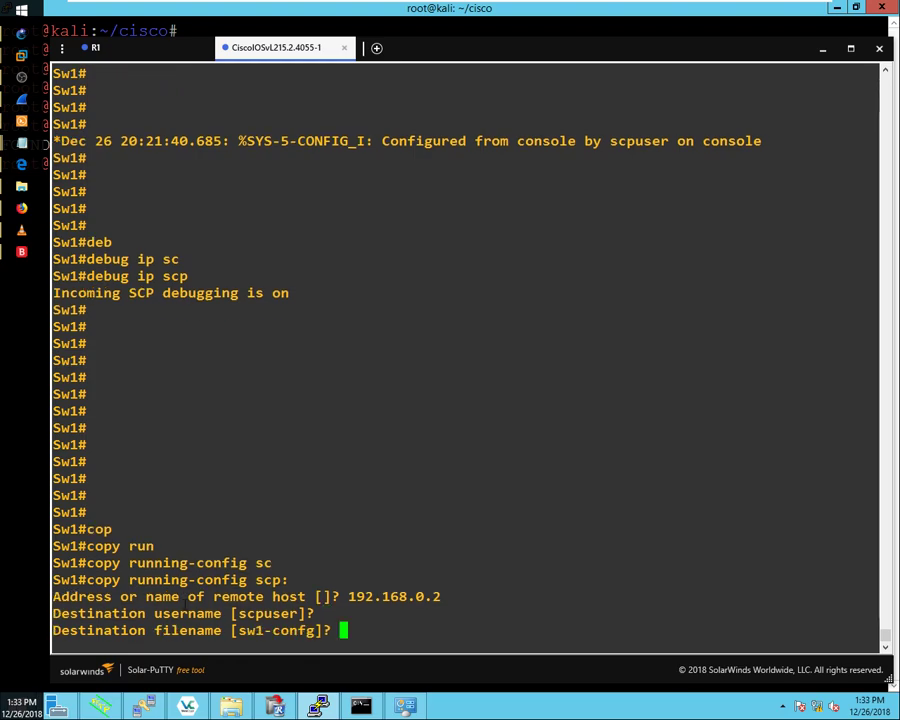
type("scp-run")
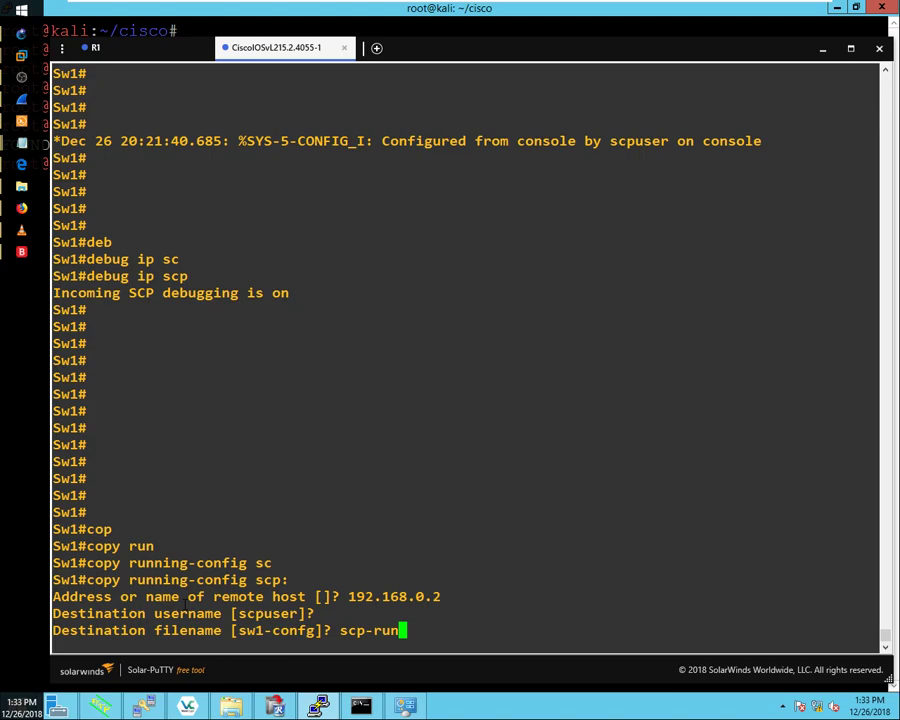
key("BackSpace")
key("BackSpace")
key("BackSpace")
key("BackSpace")
key("BackSpace")
key("BackSpace")
key("BackSpace")
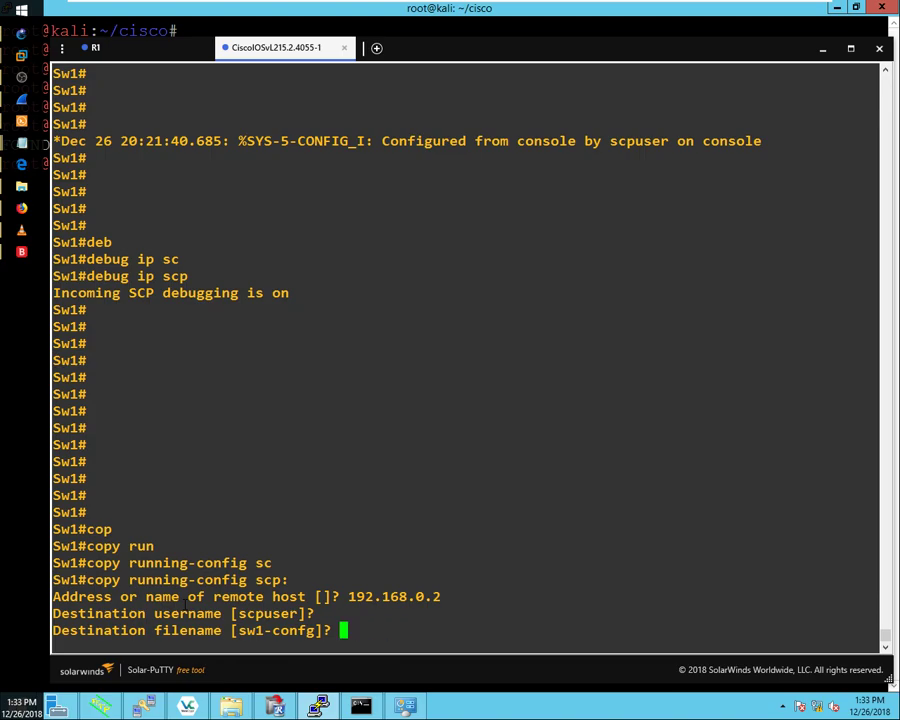
key("Return")
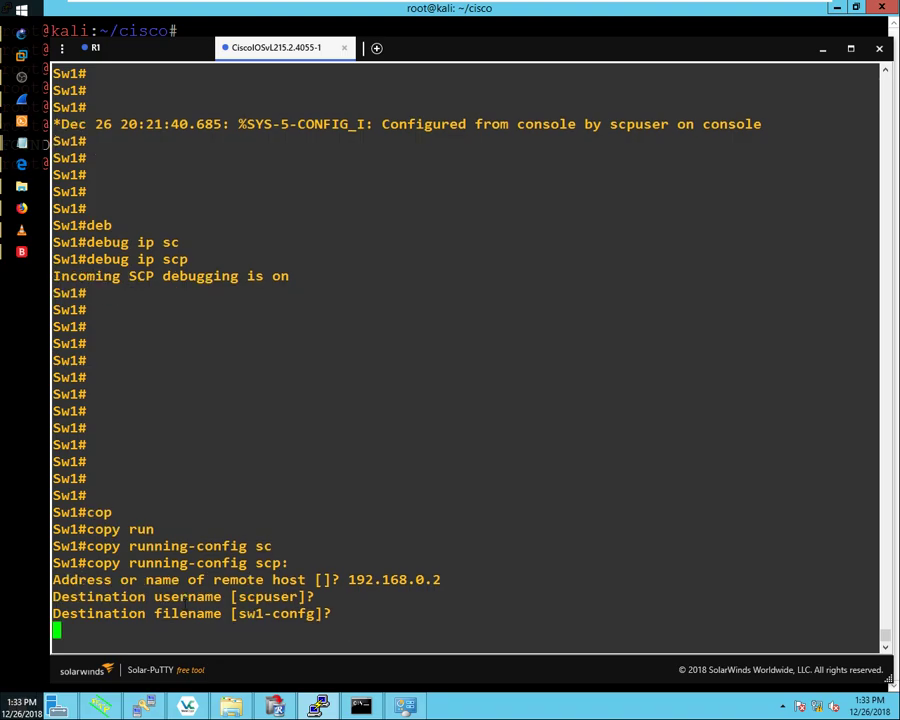
key("Return")
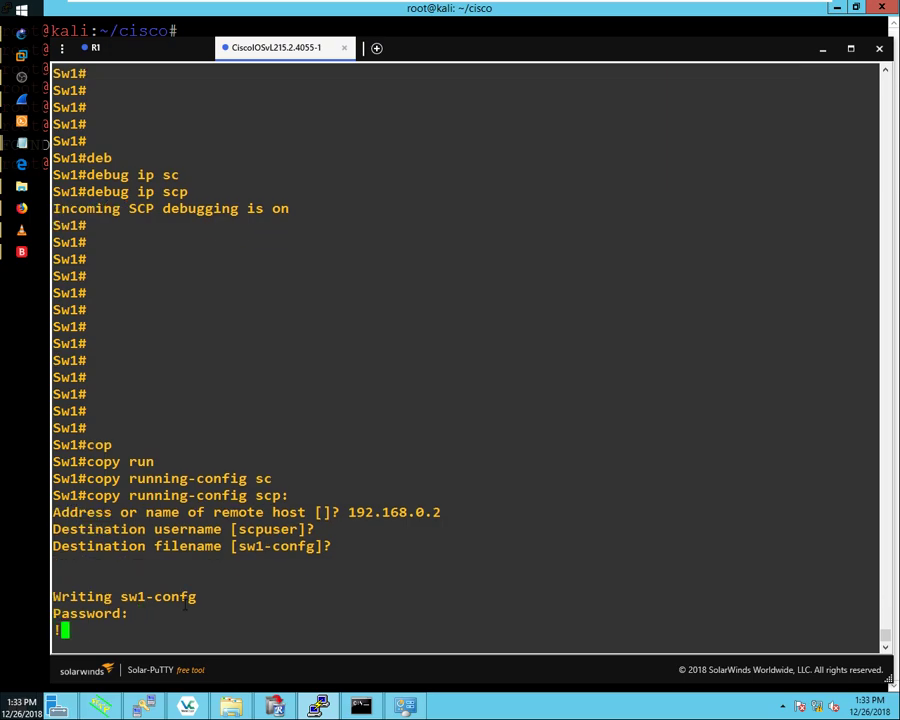
key("Return")
key("Return")
key("Return")
key("Return")
key("Return")
key("Return")
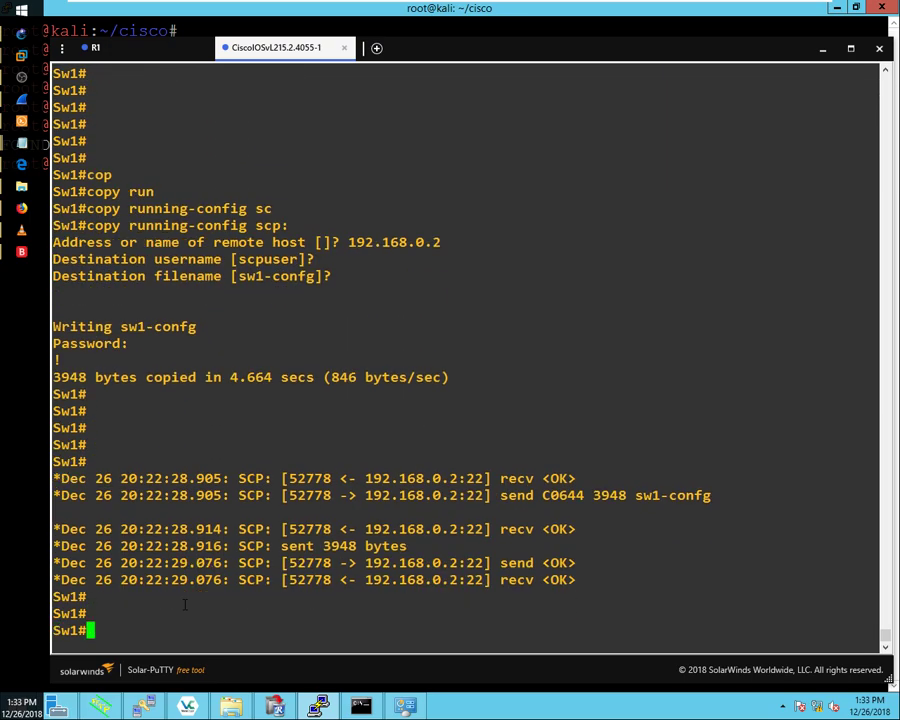
Step: Highlight sw1-confg and the recv <OK> acknowledgement in the SCP debug output
left_click_drag(634, 495, 724, 495)
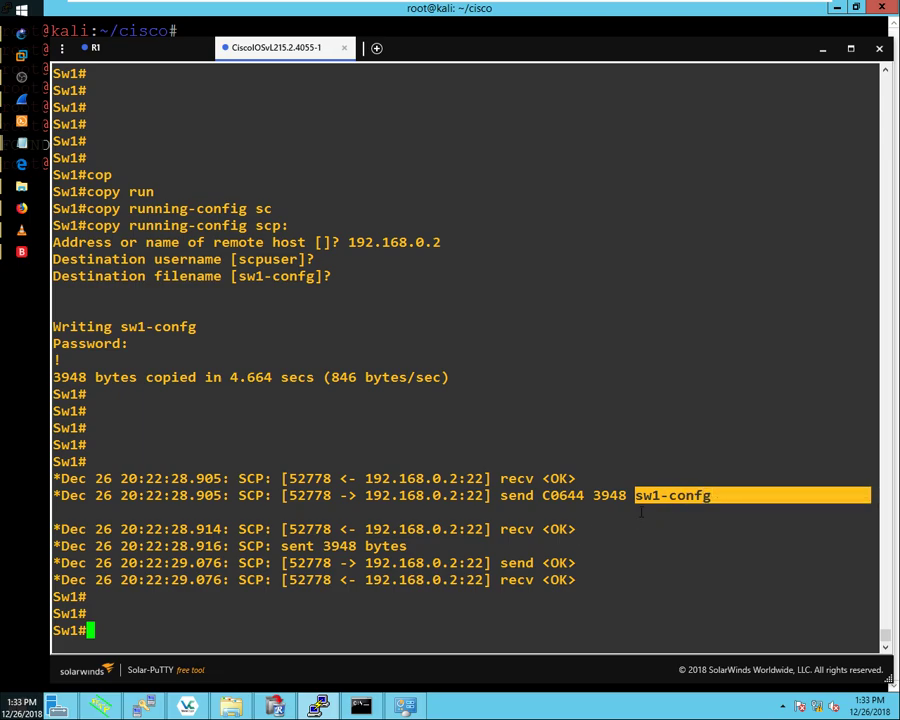
left_click_drag(500, 529, 598, 527)
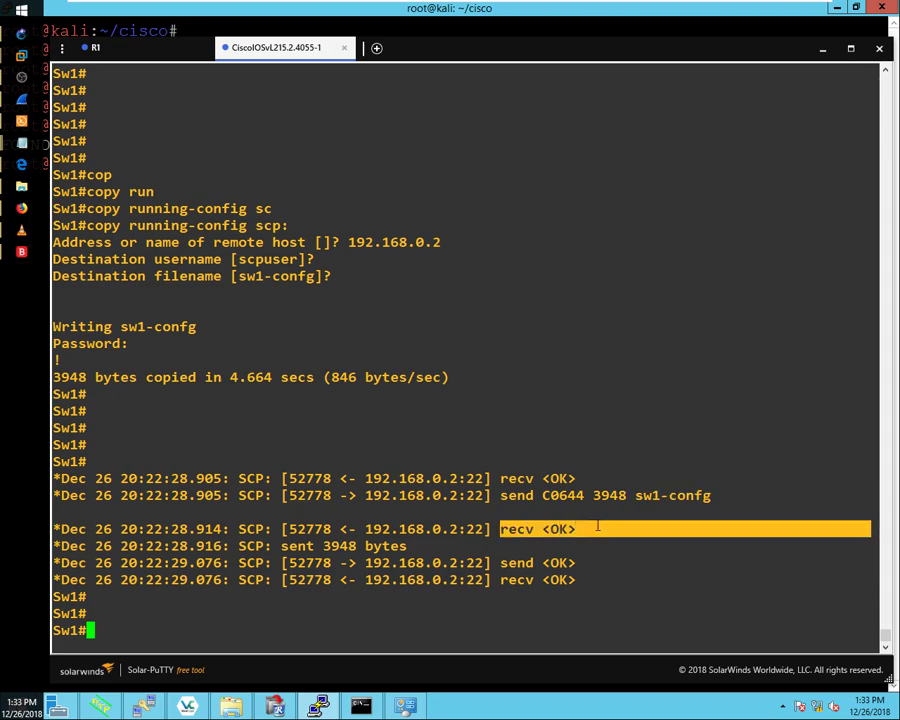
left_click(21, 99)
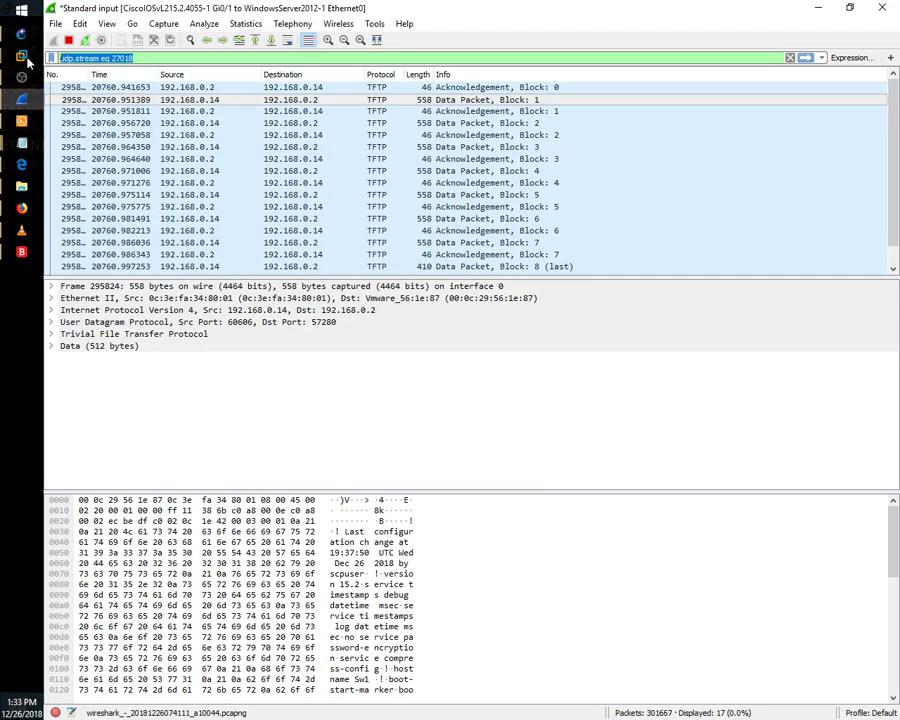
Step: Replace the Wireshark display filter with ssh
mouse_move(24, 56)
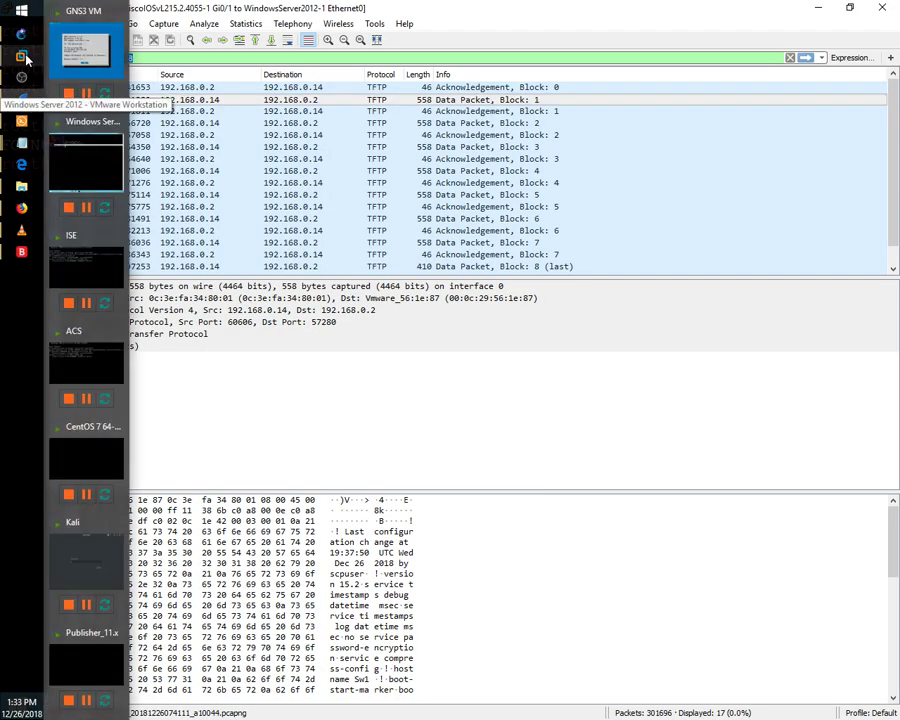
triple_click(172, 57)
type("ssh")
key("Return")
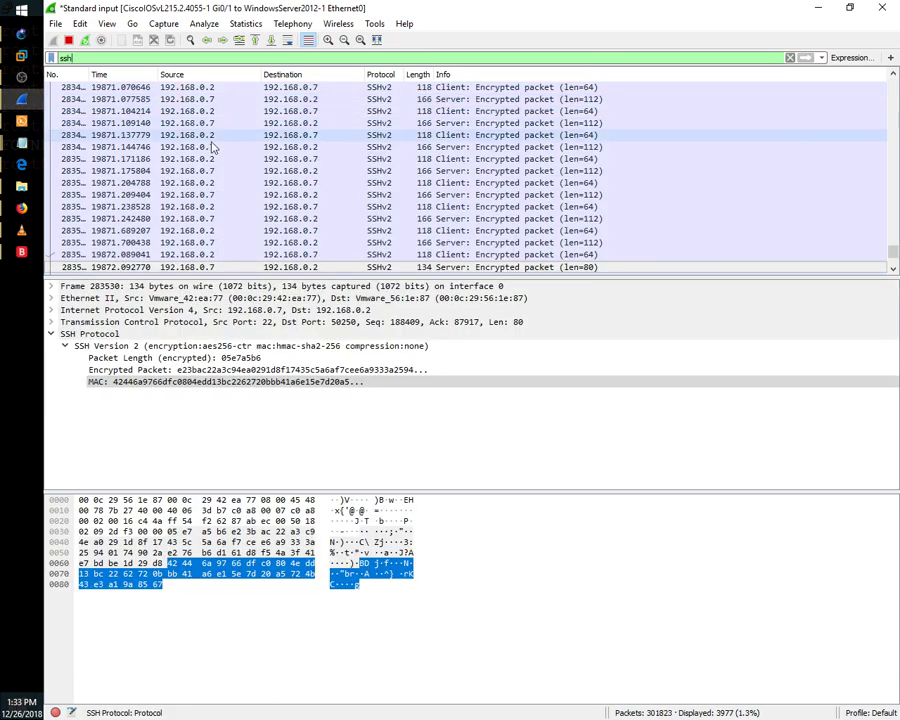
Step: Inspect the SSHv2 packets: server encrypted, malformed, client encrypted, and New Keys
scroll(222, 196, "up", 20)
scroll(225, 200, "up", 10)
scroll(230, 200, "down", 20)
scroll(236, 207, "down", 20)
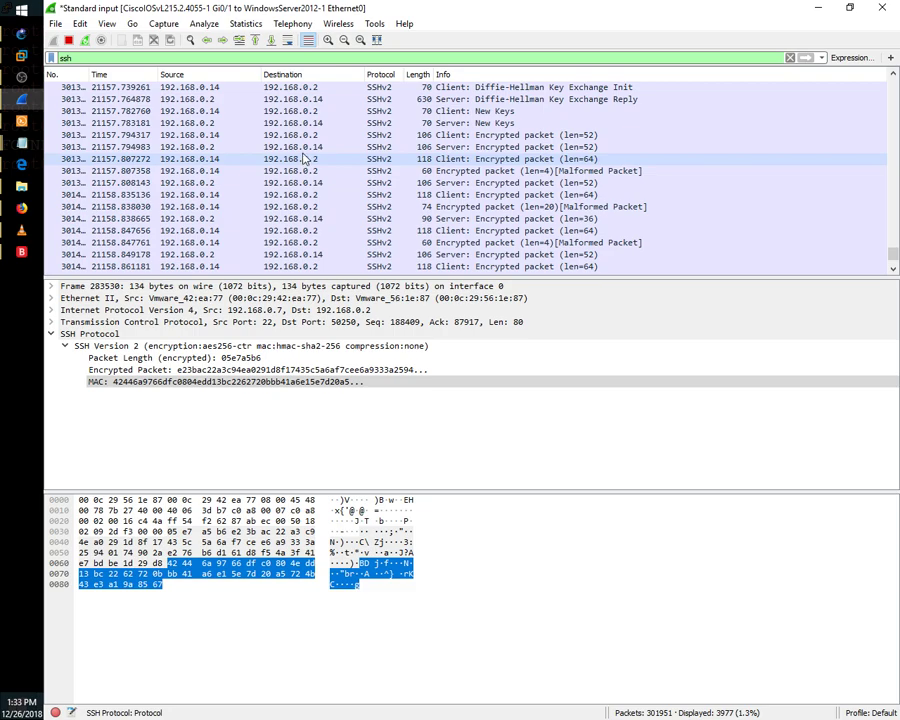
left_click(310, 147)
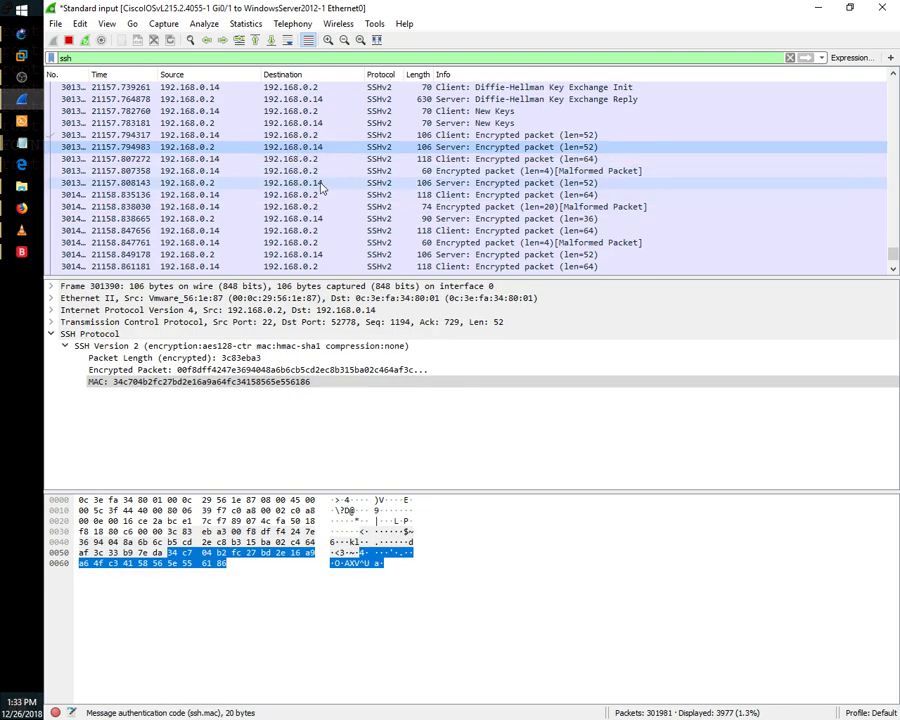
left_click(309, 218)
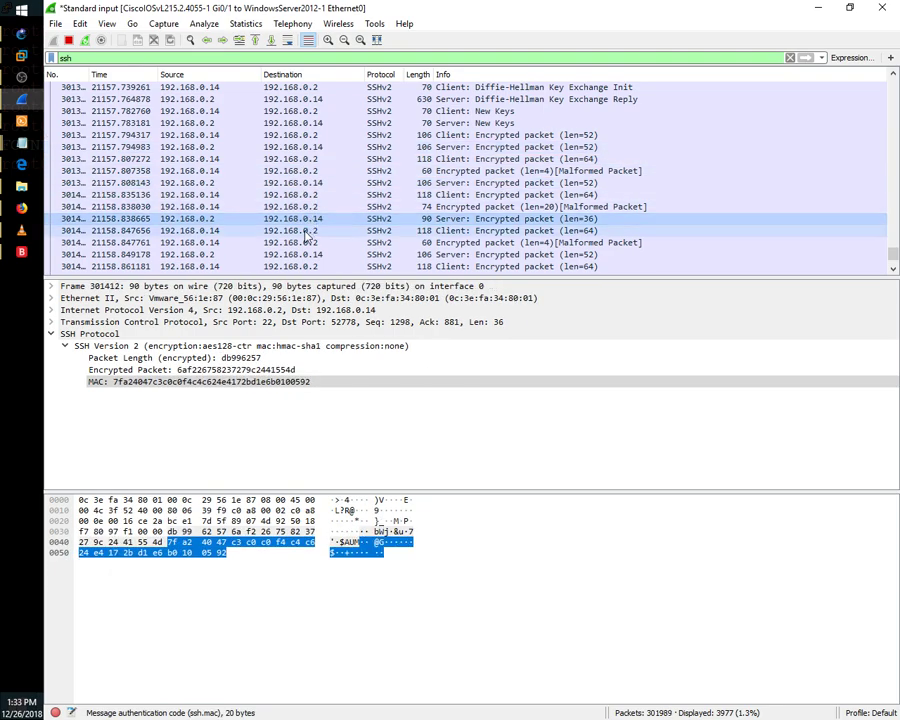
left_click(300, 231)
left_click(240, 243)
scroll(237, 236, "up", 1)
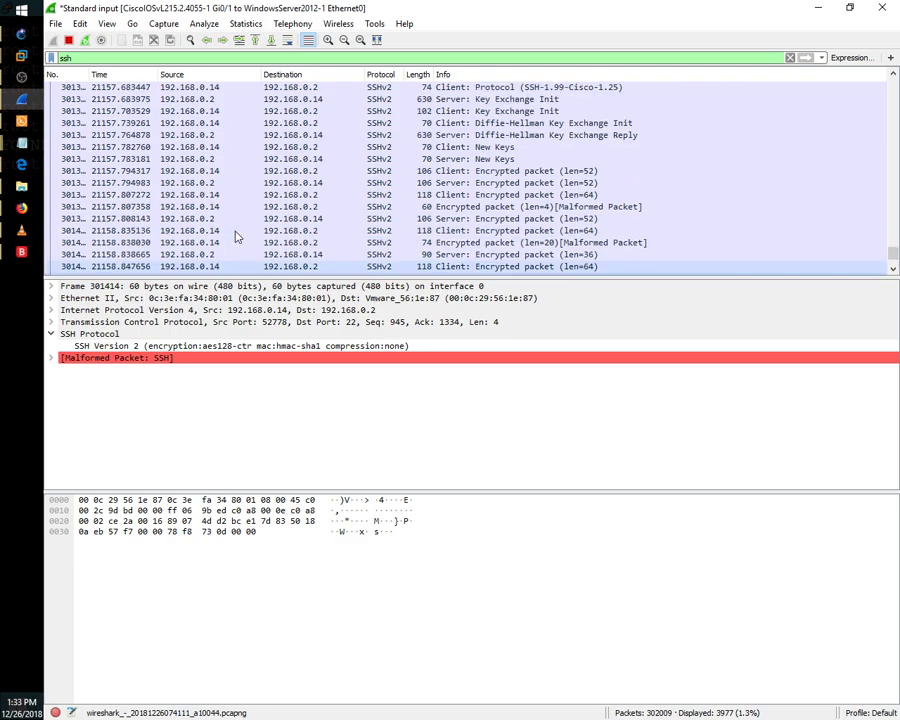
left_click(237, 231)
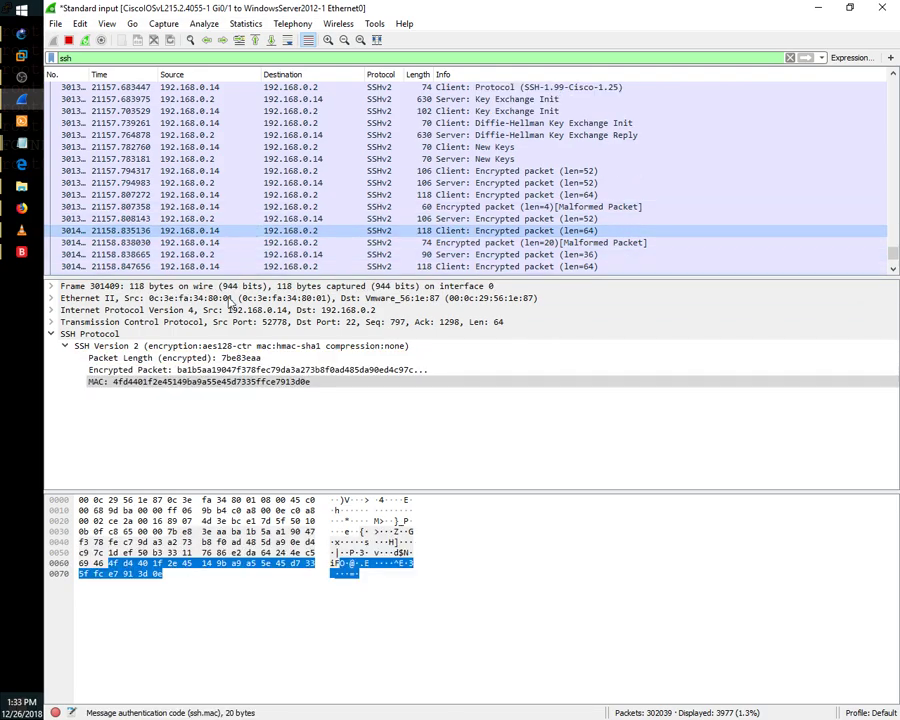
left_click(233, 148)
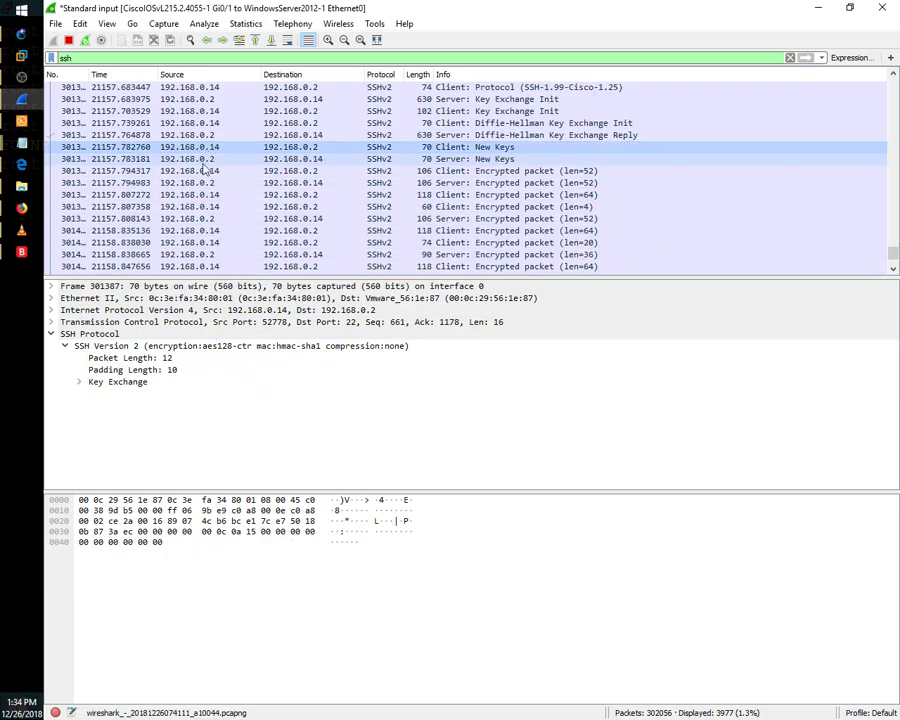
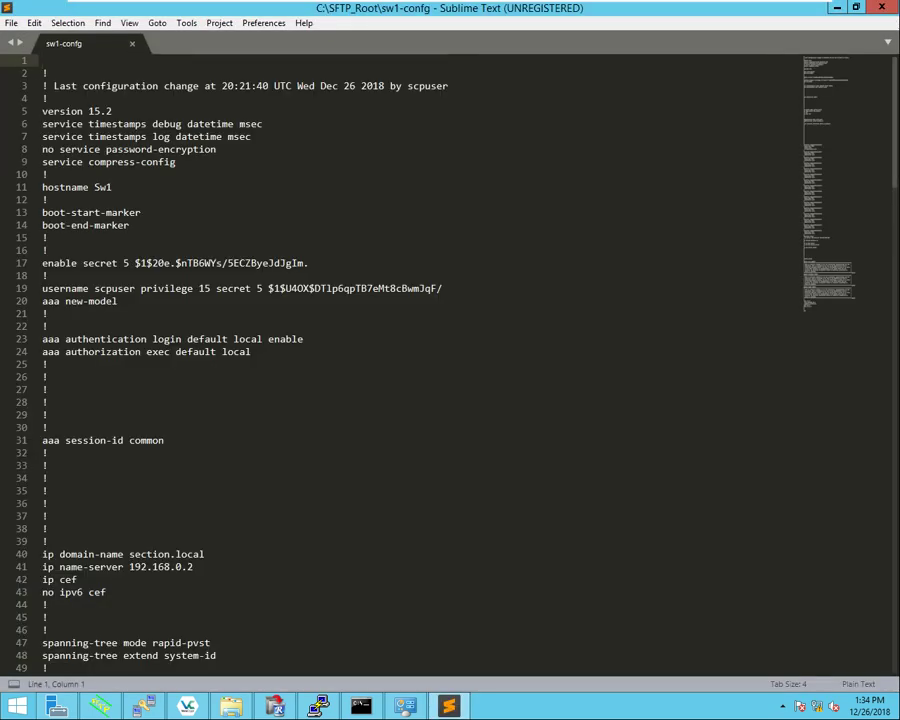
Step: Highlight the line 19 username and the AAA login and authorization lines, then deselect sw1-config in SFTP_Root
left_click_drag(94, 288, 136, 288)
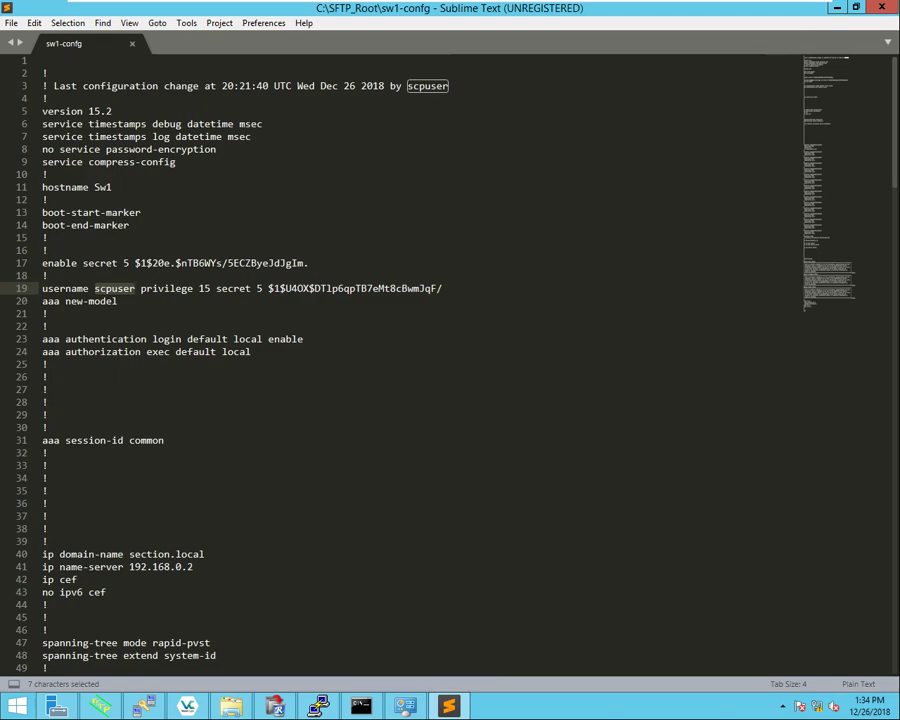
left_click(146, 351)
left_click_drag(43, 339, 303, 340)
left_click_drag(59, 351, 221, 351)
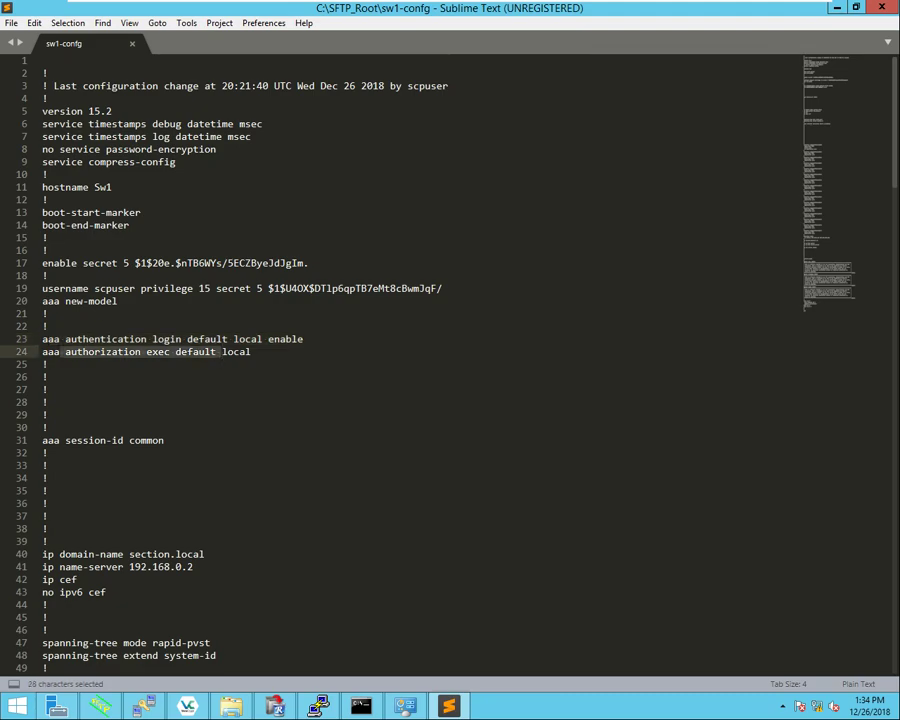
left_click(48, 402)
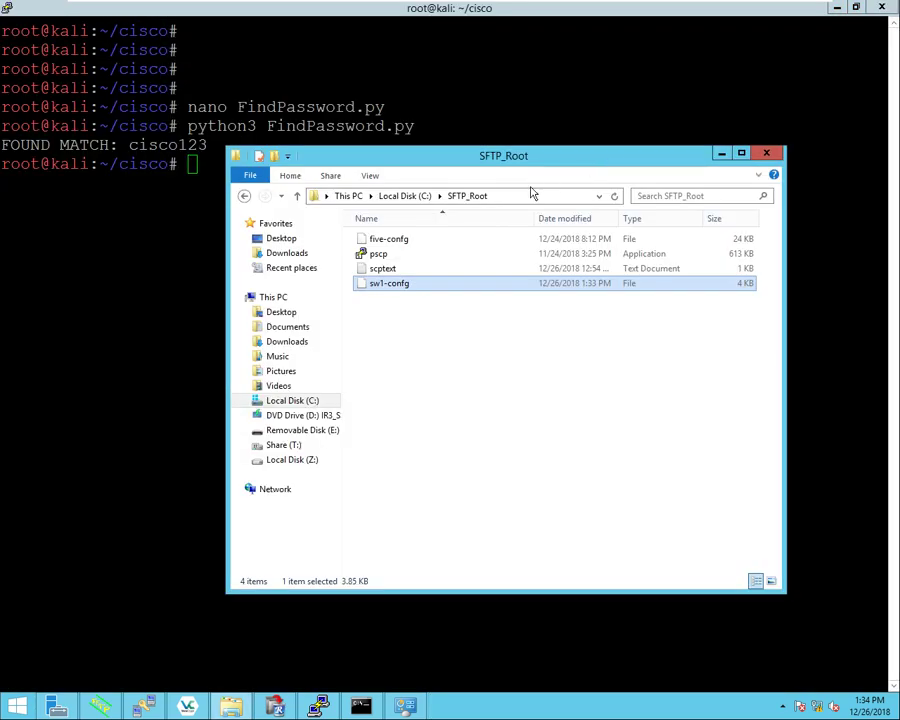
left_click(410, 320)
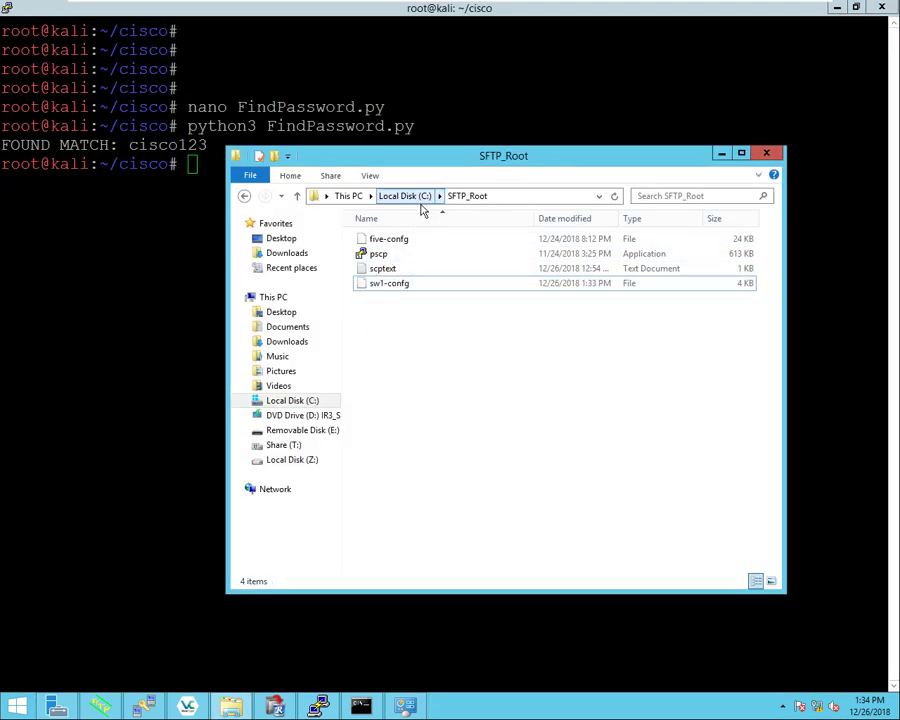
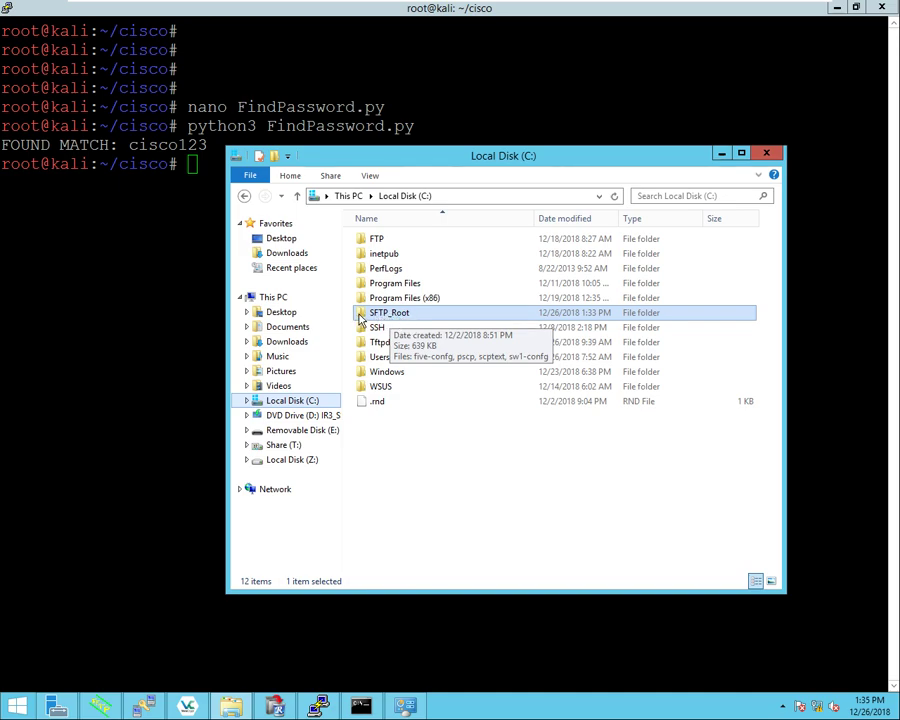
Step: Open SFTP_Root on Local Disk (C:) to list five-config, pscp, scptext and sw1-config
double_click(361, 316)
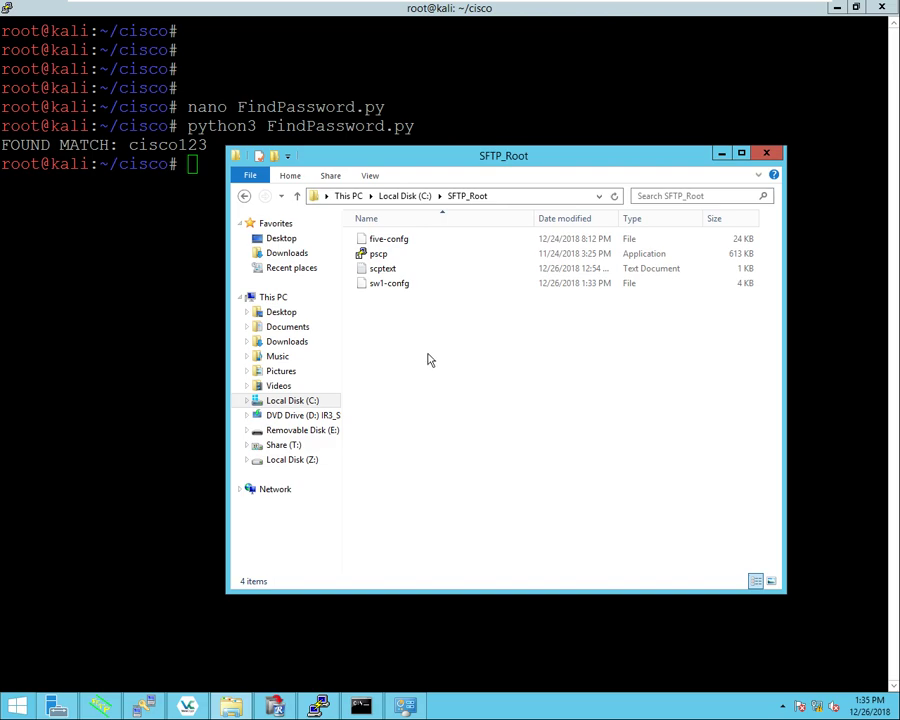
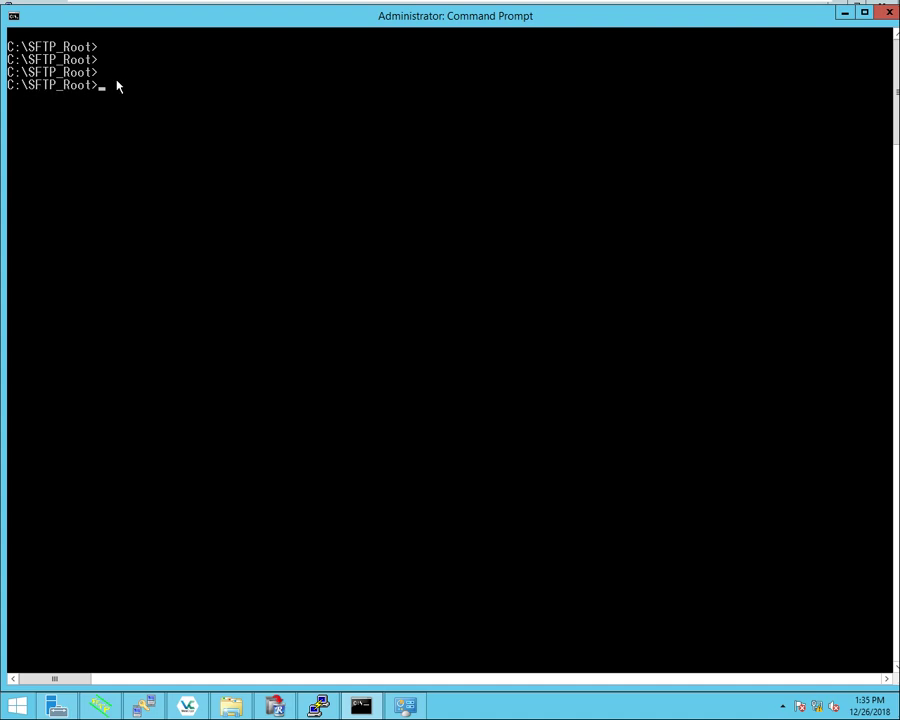
Step: List C:\SFTP_Root with DIR and highlight pscp.exe in the file listing
type("DIR")
key("Return")
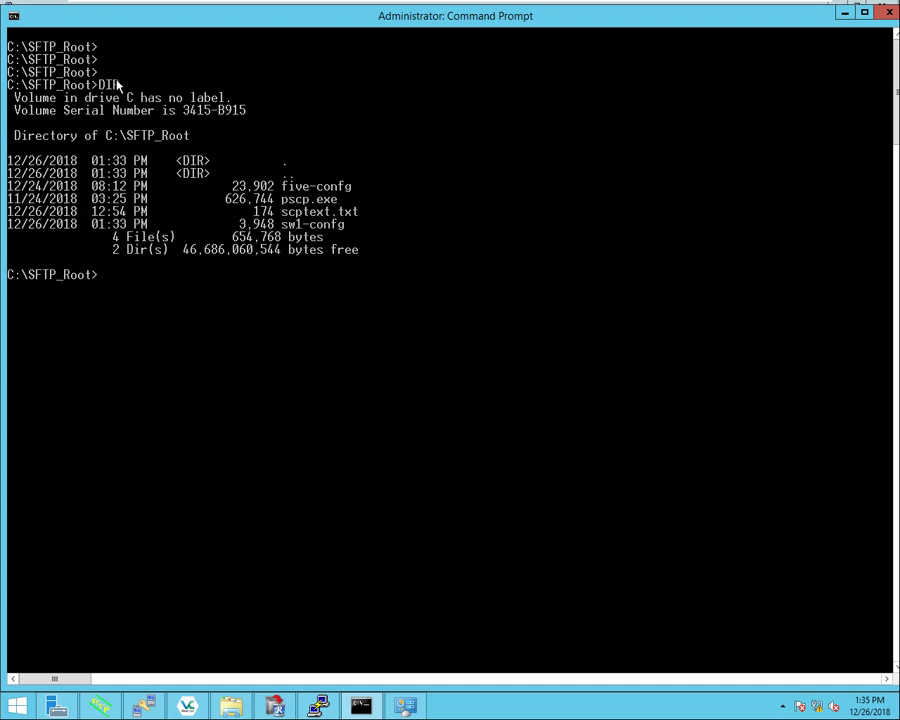
right_click(289, 204)
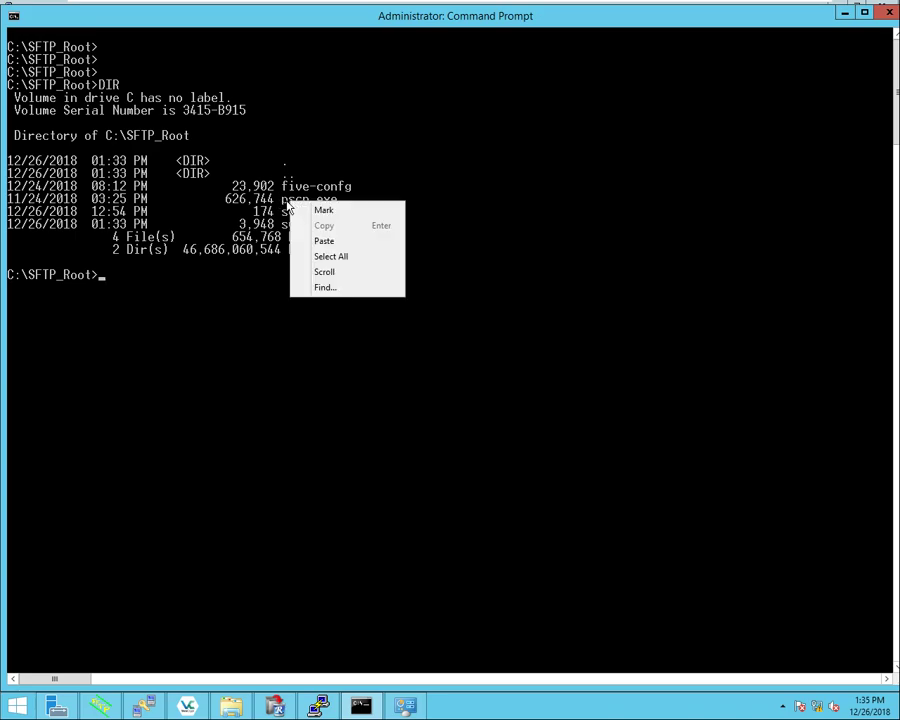
left_click(329, 212)
left_click_drag(276, 199, 352, 203)
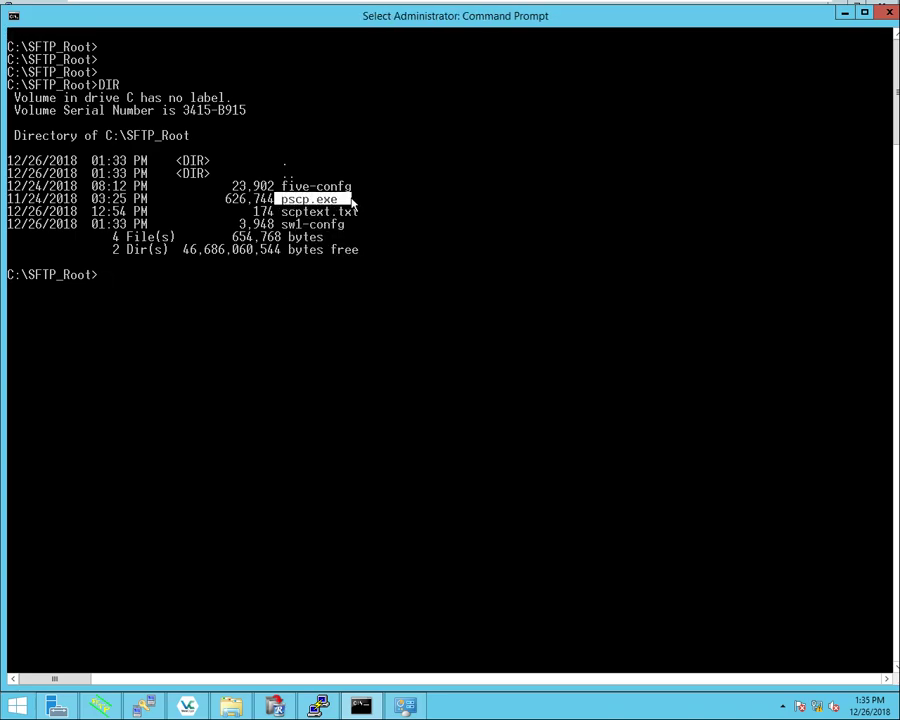
left_click(296, 250)
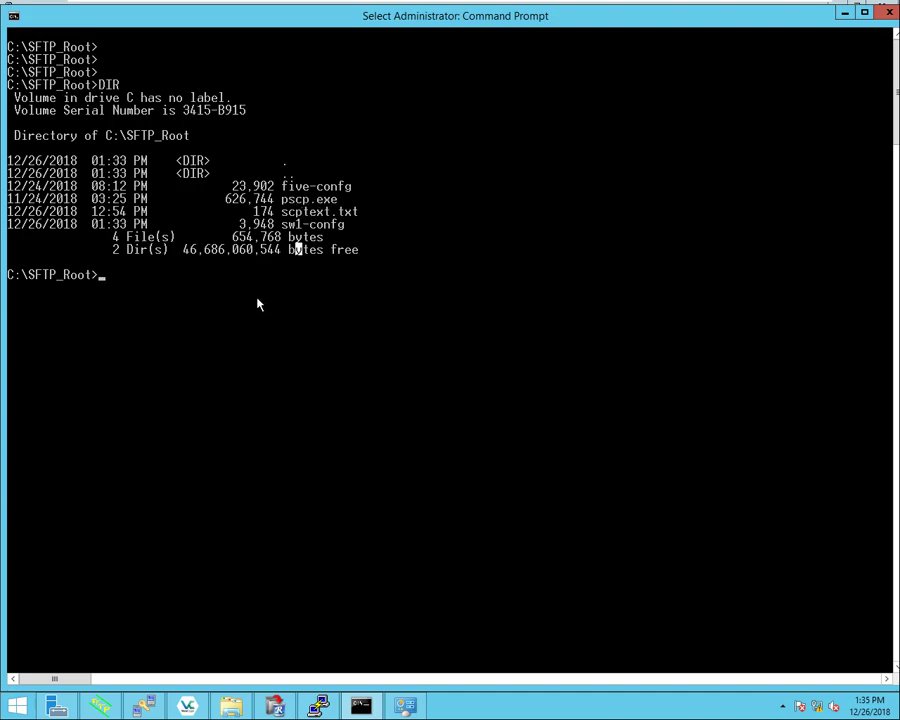
left_click(240, 706)
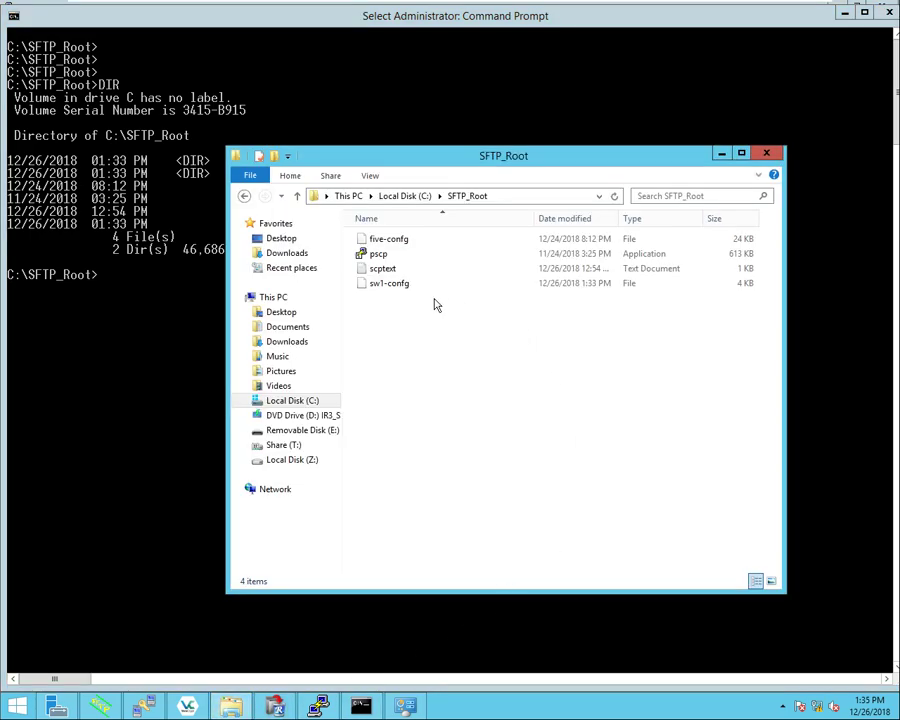
double_click(378, 269)
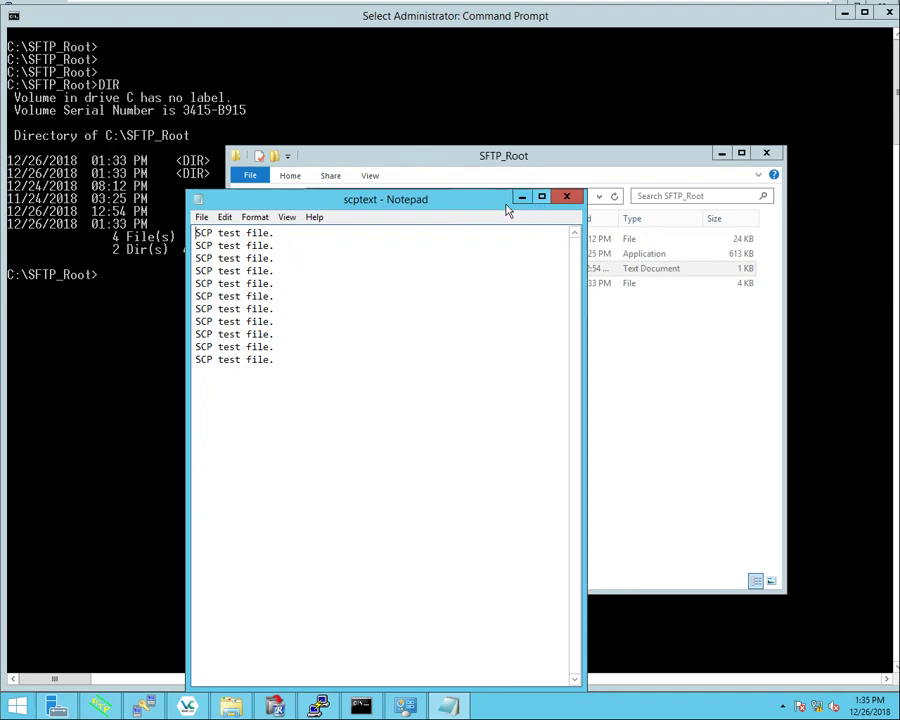
left_click(567, 200)
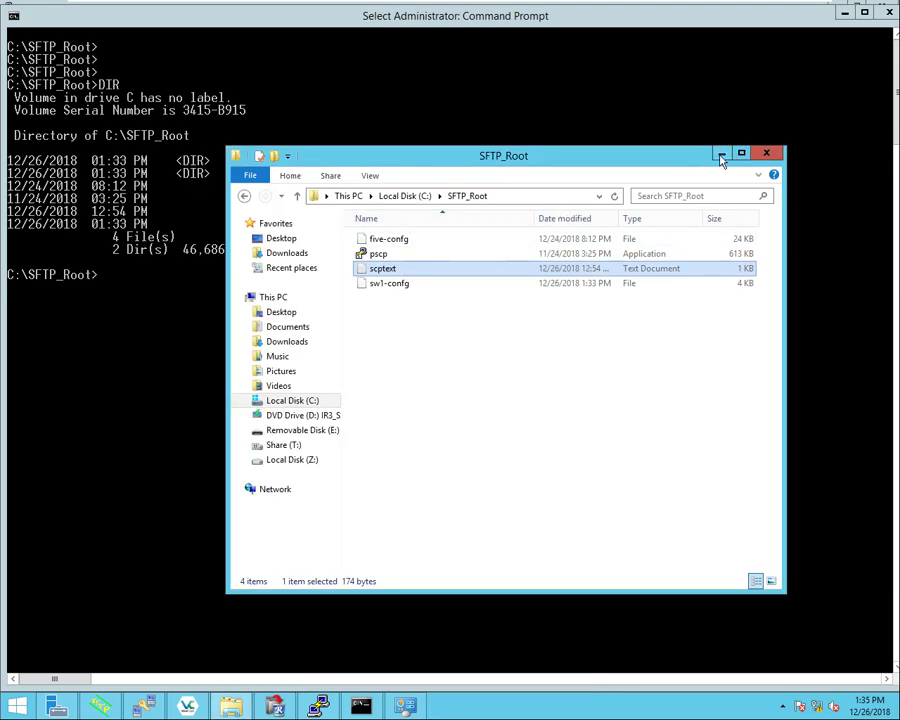
left_click(722, 154)
left_click(157, 276)
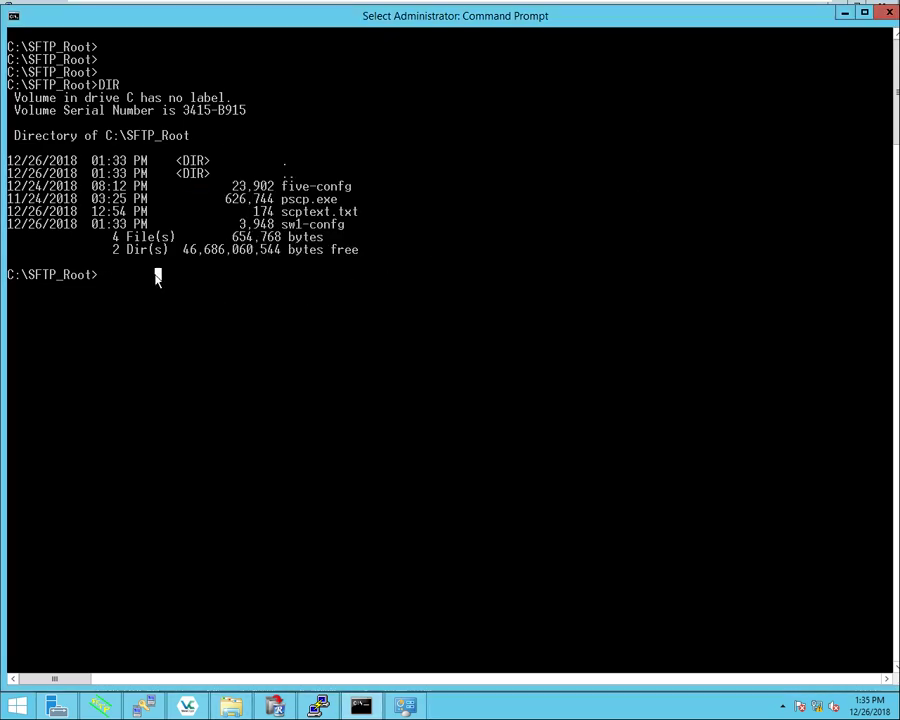
type("p")
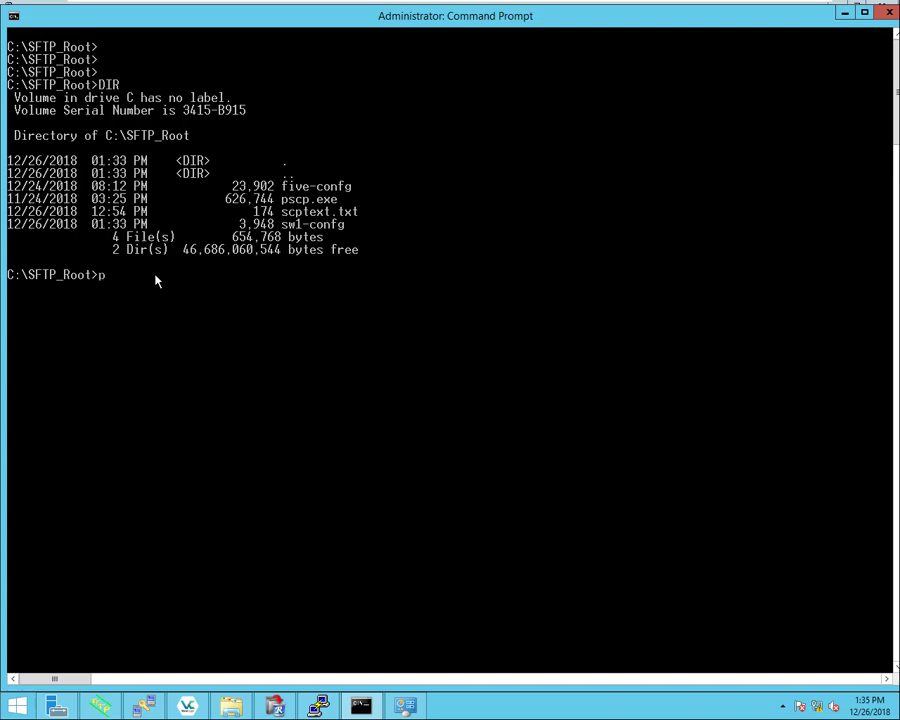
key("Tab")
type("-scp -pw Password4321 scp")
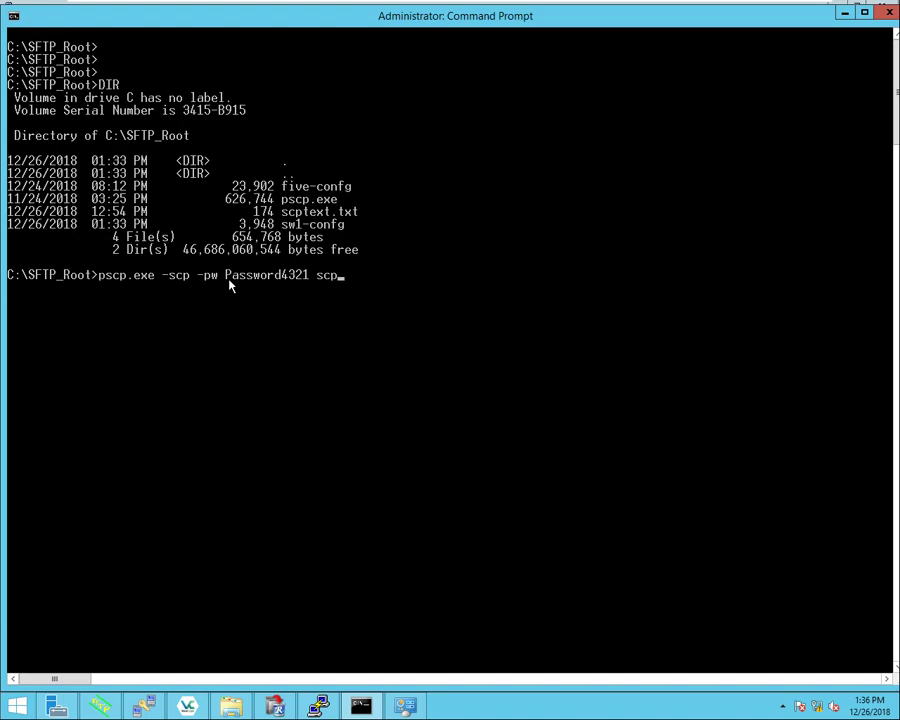
key("Tab")
type("sc")
type("puser@192.168.0.14:")
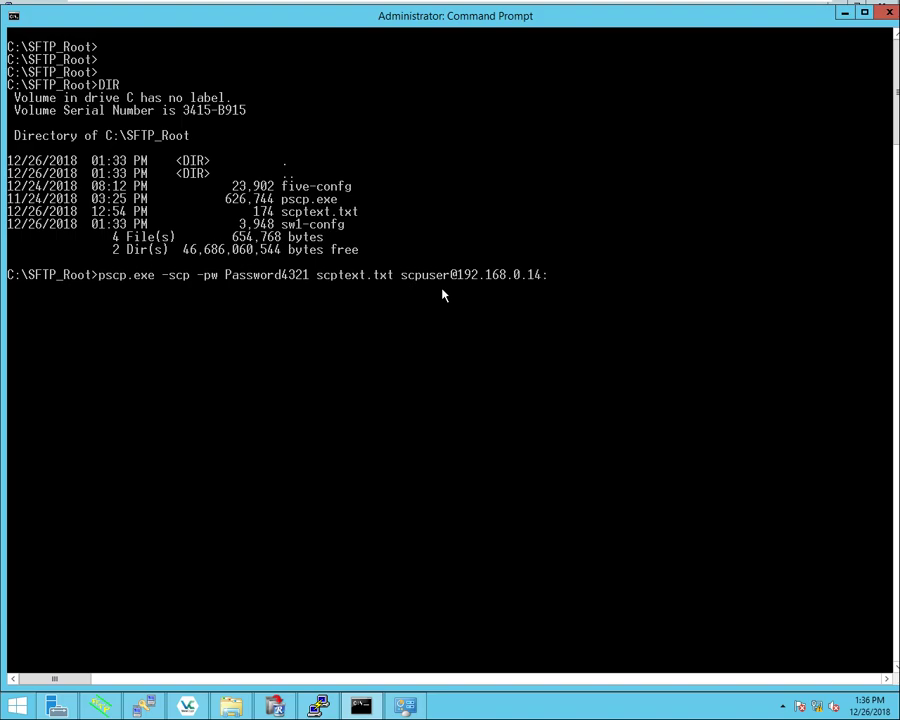
type("flash:")
type("scptext.txt")
Step: Run the pscp upload and answer y to update the cached host key
key("Return")
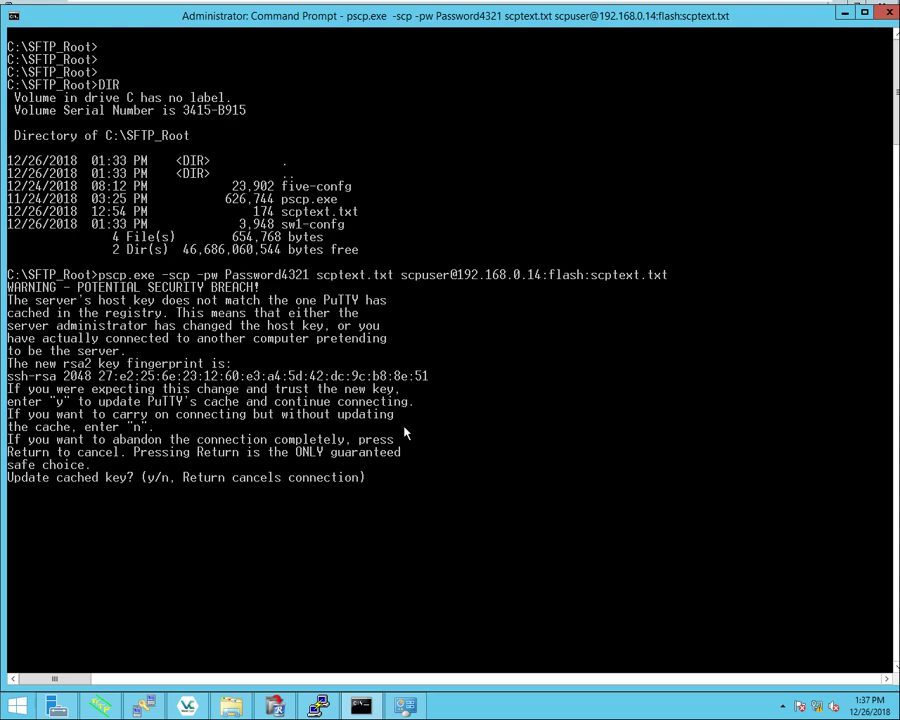
type("y")
key("Return")
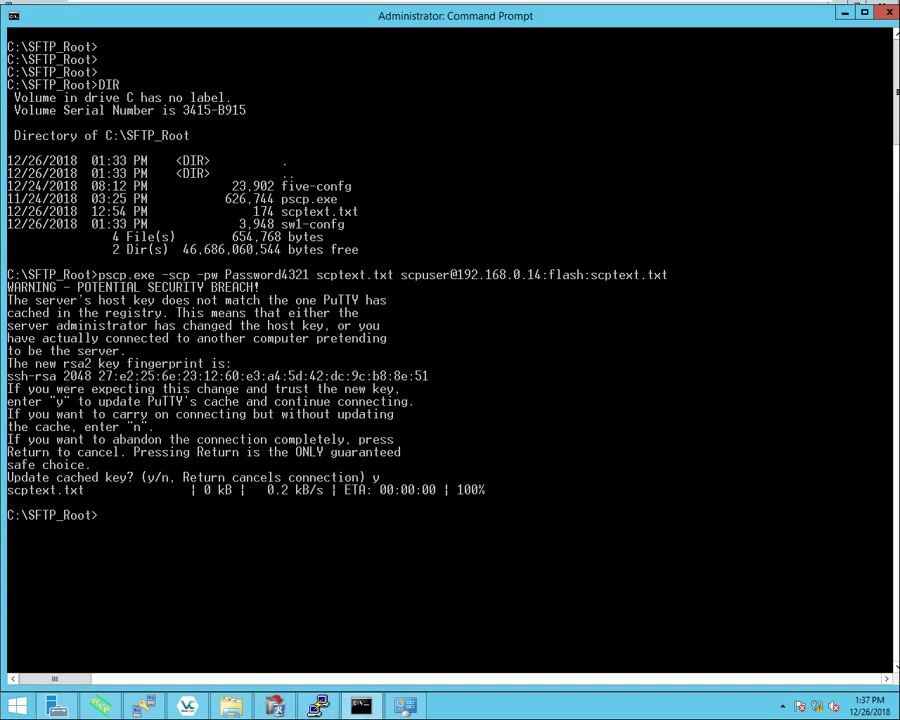
key("alt+Tab")
Step: Highlight the switch log lines confirming scptext.txt was received with <OK>
left_click_drag(868, 512, 588, 508)
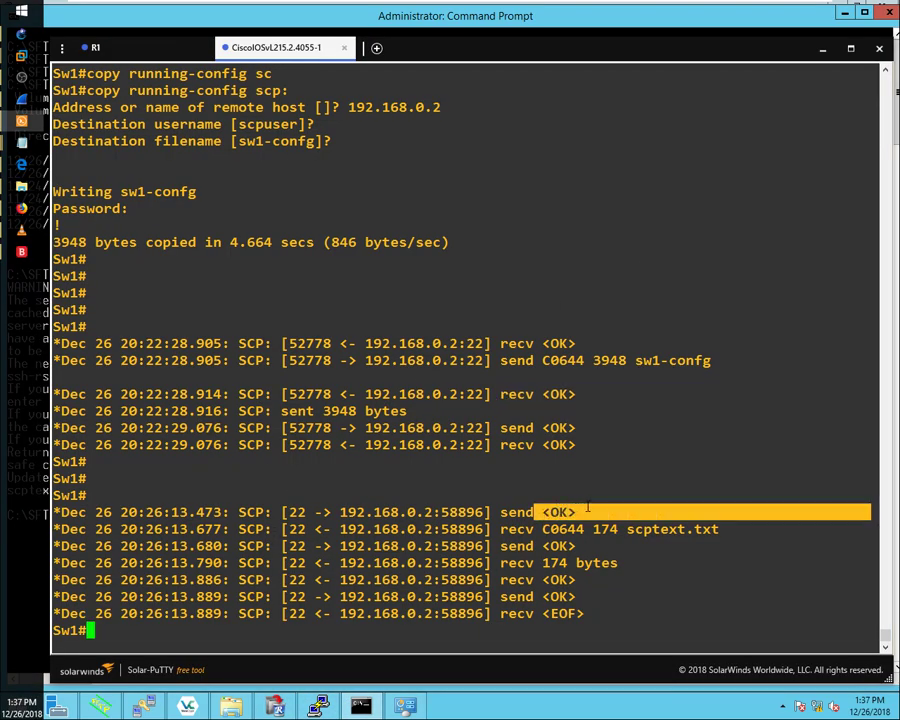
left_click_drag(868, 529, 622, 529)
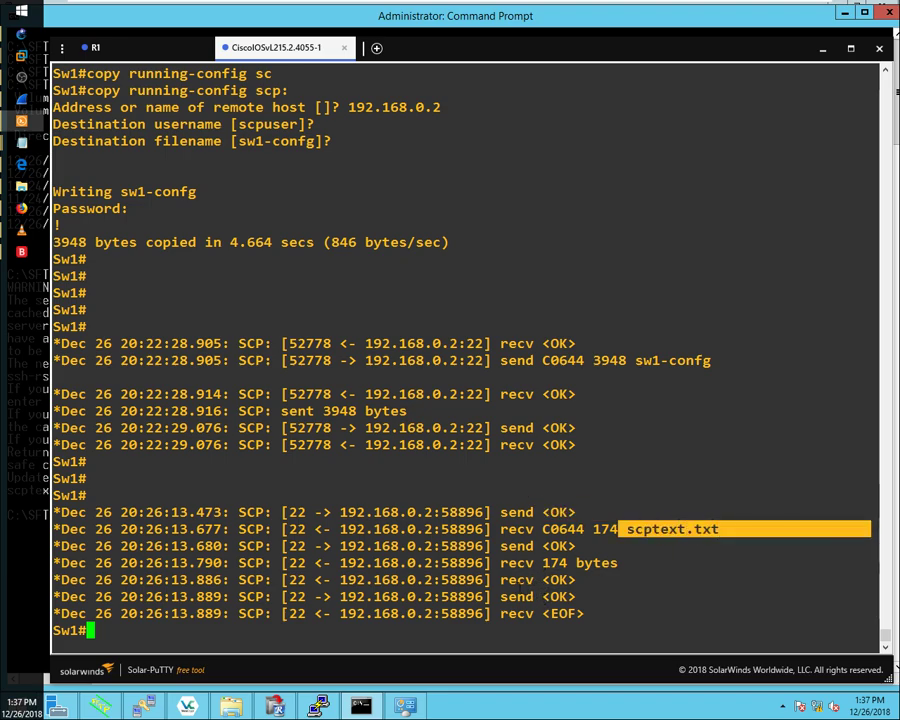
left_click_drag(566, 580, 492, 580)
left_click(128, 628)
Step: Display flash:scptext.txt with more and highlight its SCP test file lines
type("more")
key("Tab")
type("flas")
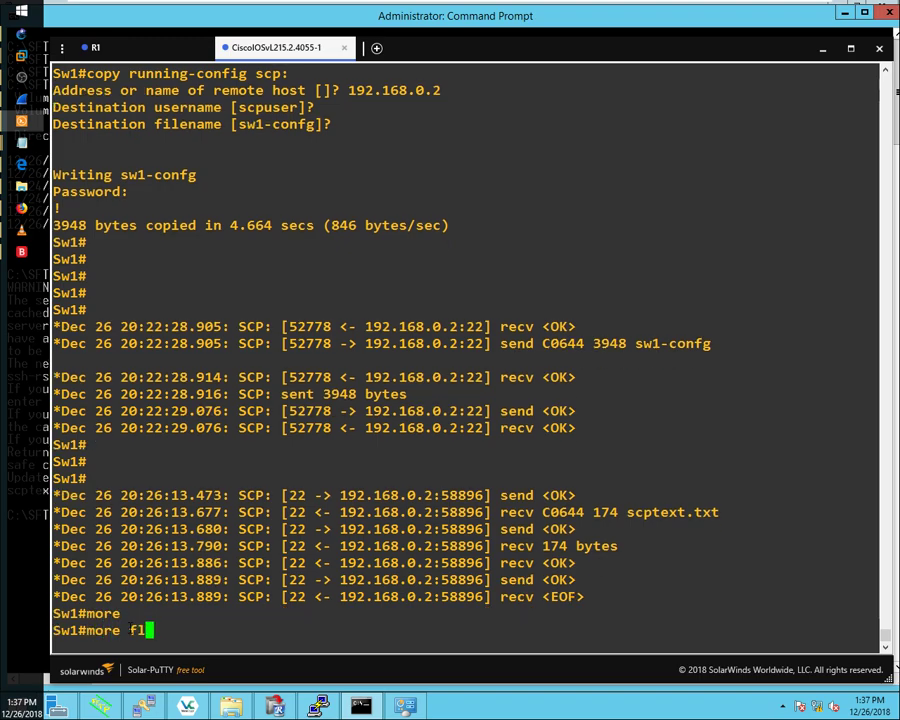
key("Tab")
type("sc")
key("Tab")
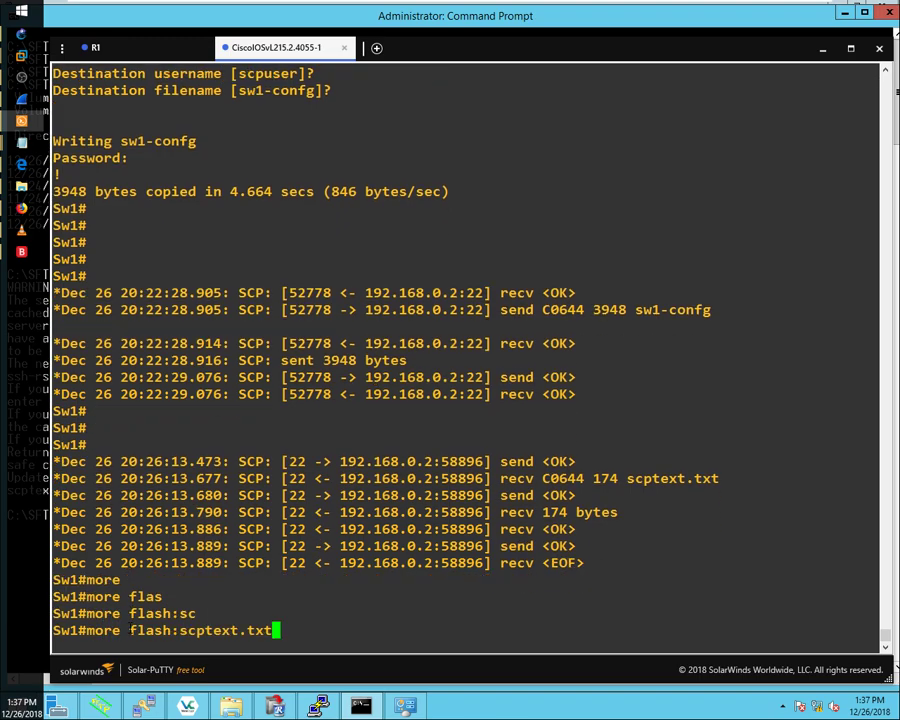
key("Return")
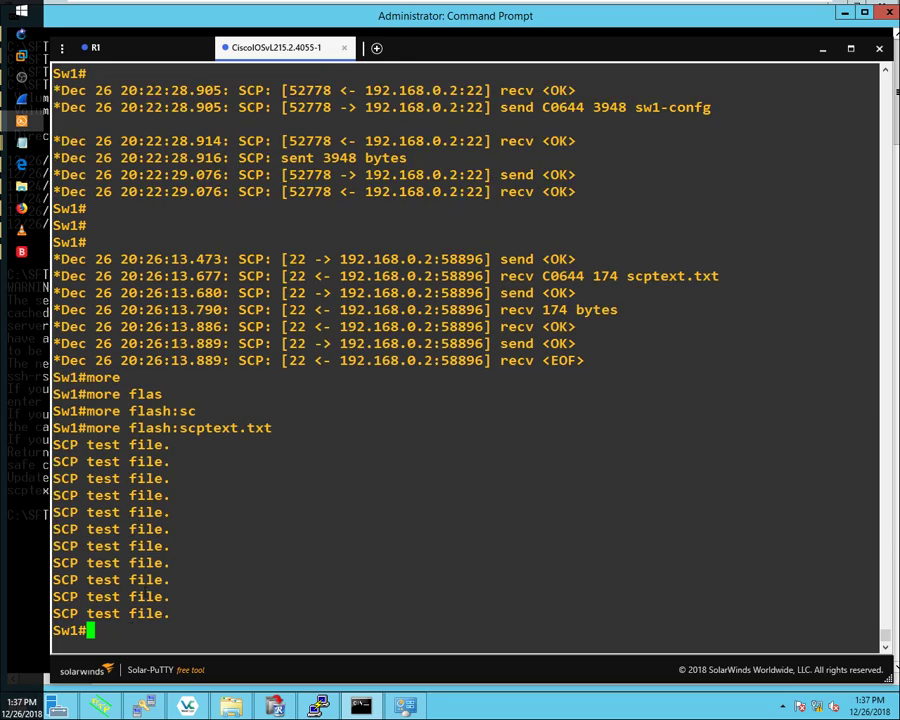
left_click_drag(53, 444, 171, 610)
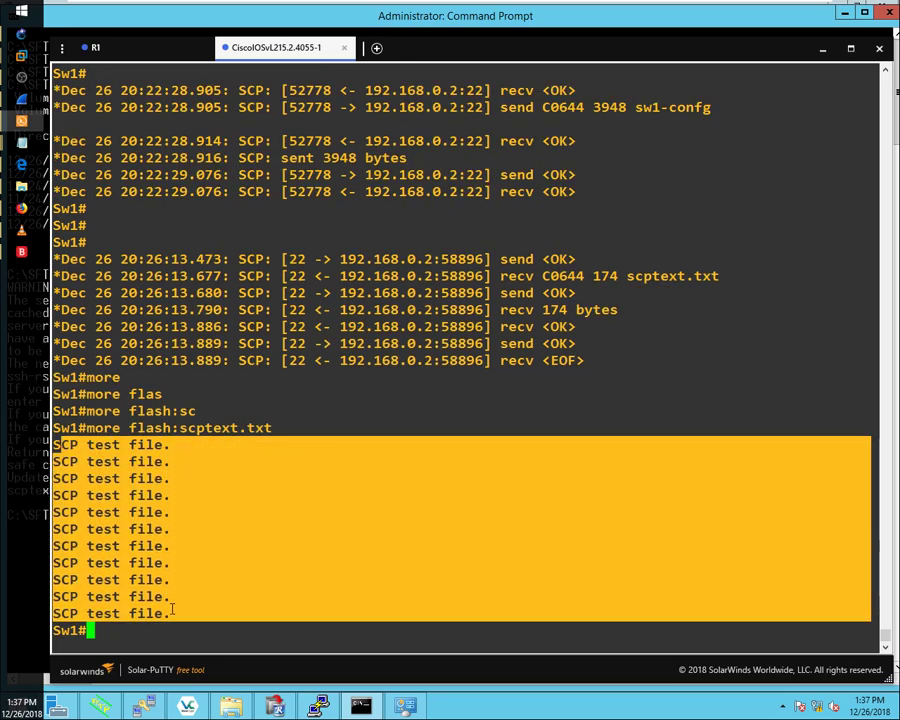
left_click(201, 566)
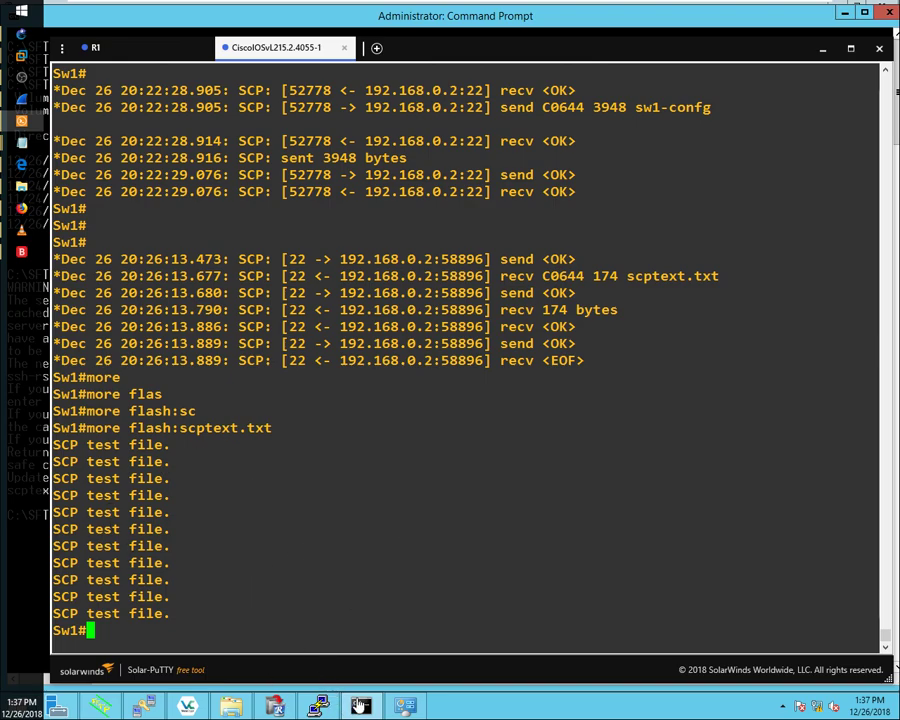
left_click(320, 708)
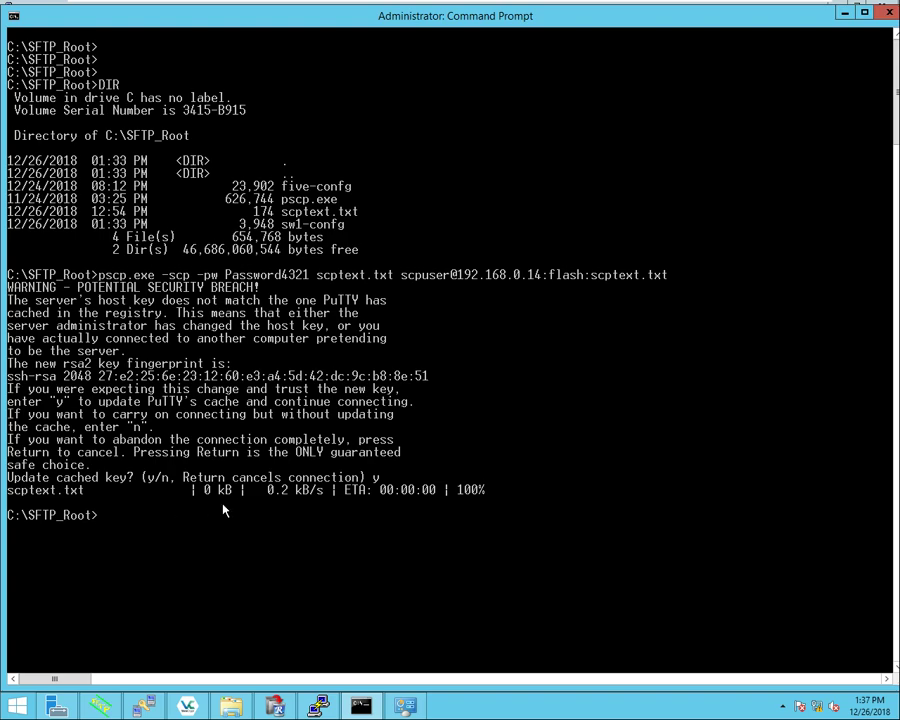
Step: Recall the previous pscp upload command and erase the local scptext.txt source name
key("Up")
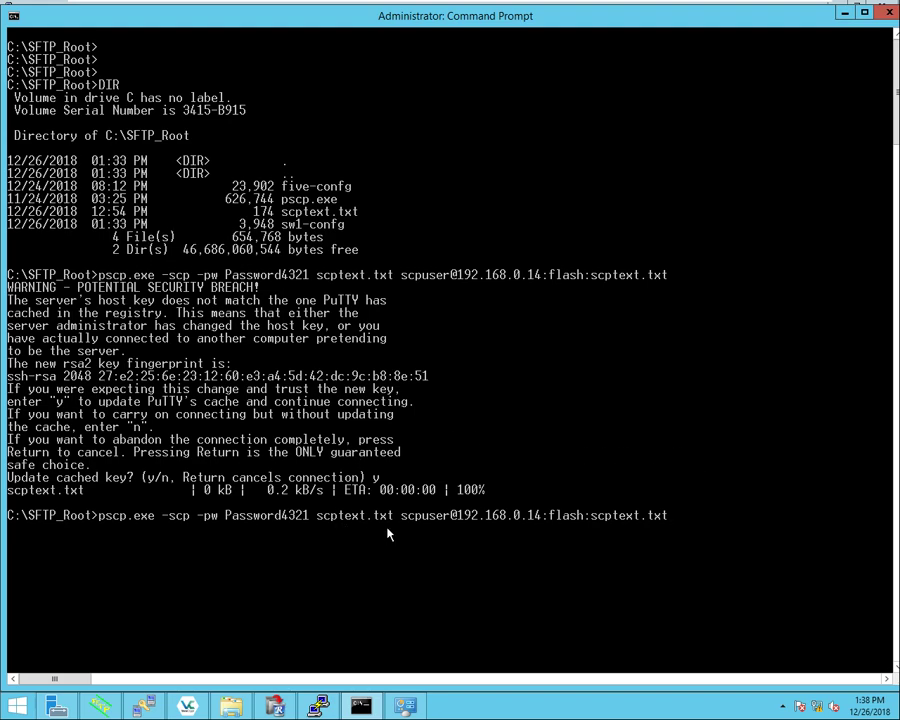
key("Left")
key("Left")
key("Left")
key("Left")
key("Left")
key("Left")
key("Left")
key("Left")
key("Left")
key("Left")
key("Left")
key("Left")
key("Left")
key("Left")
key("Left")
key("Left")
key("Left")
key("Left")
key("Left")
key("Left")
key("Left")
key("Left")
key("Left")
key("Left")
key("Left")
key("Left")
key("Left")
key("Left")
key("Left")
key("Left")
key("Right")
key("Right")
key("Right")
key("Right")
key("Right")
key("Right")
key("Right")
key("Right")
key("Right")
key("Right")
key("Right")
key("Left")
key("Left")
key("Left")
key("Left")
key("Left")
key("Left")
key("Left")
key("Left")
key("Left")
key("Right")
key("Right")
key("BackSpace")
key("BackSpace")
key("BackSpace")
key("BackSpace")
key("BackSpace")
key("BackSpace")
key("BackSpace")
key("BackSpace")
key("BackSpace")
key("BackSpace")
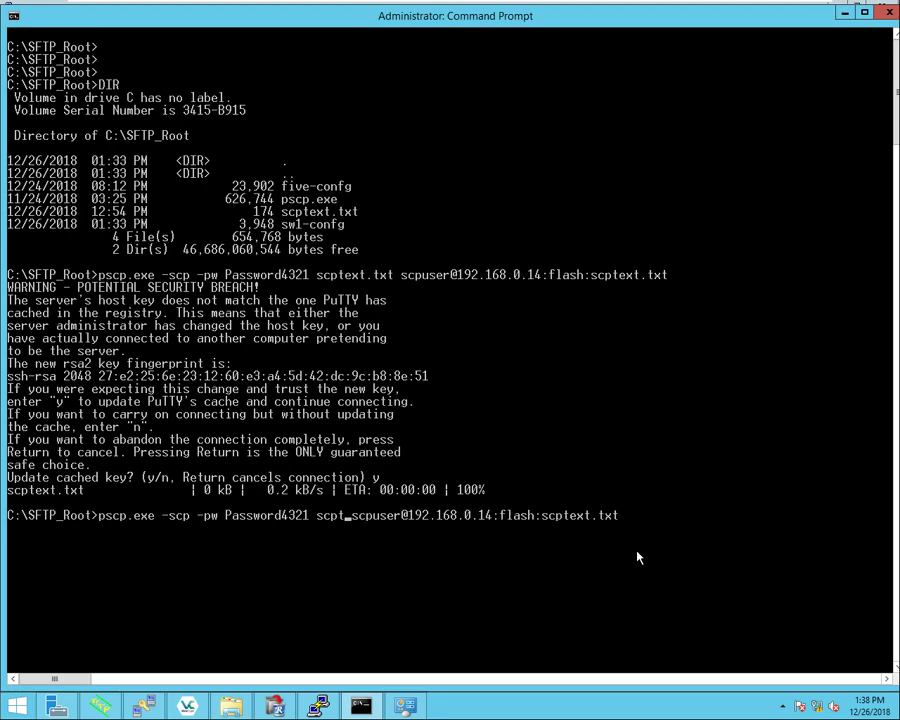
key("BackSpace")
key("BackSpace")
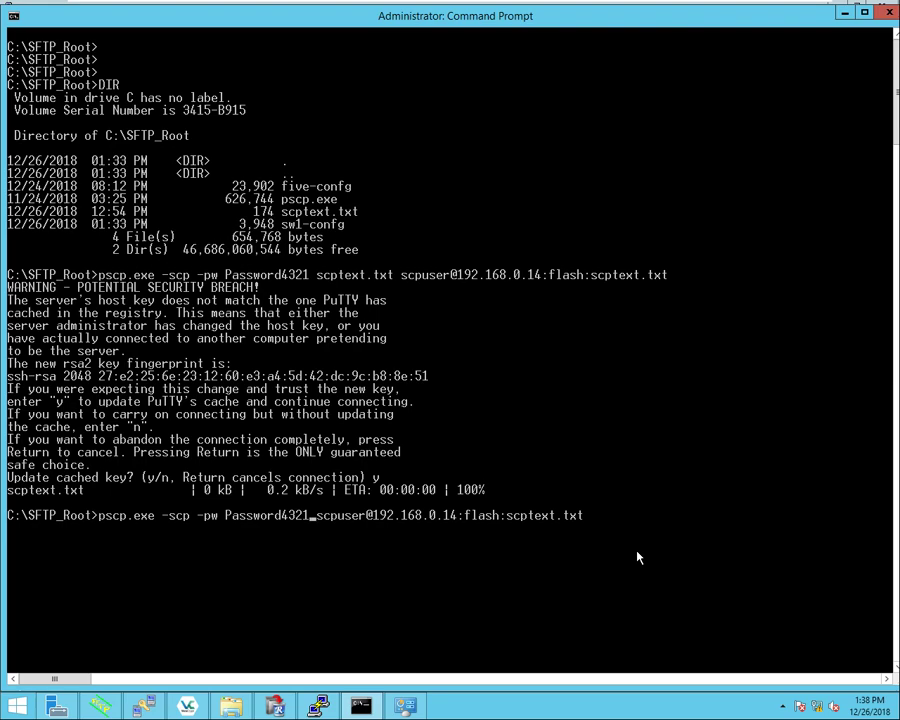
Step: Append C:\SFTP_Root\scptext.txt as the download destination after the switch path
key("Right")
key("Right")
key("Right")
key("Right")
key("Right")
key("Right")
key("Right")
key("Right")
key("Right")
key("Right")
key("Right")
key("Right")
key("Right")
key("Right")
key("Right")
key("Right")
key("Right")
key("Right")
key("Right")
key("Right")
type("C:\\SFTP_Root\\scpt")
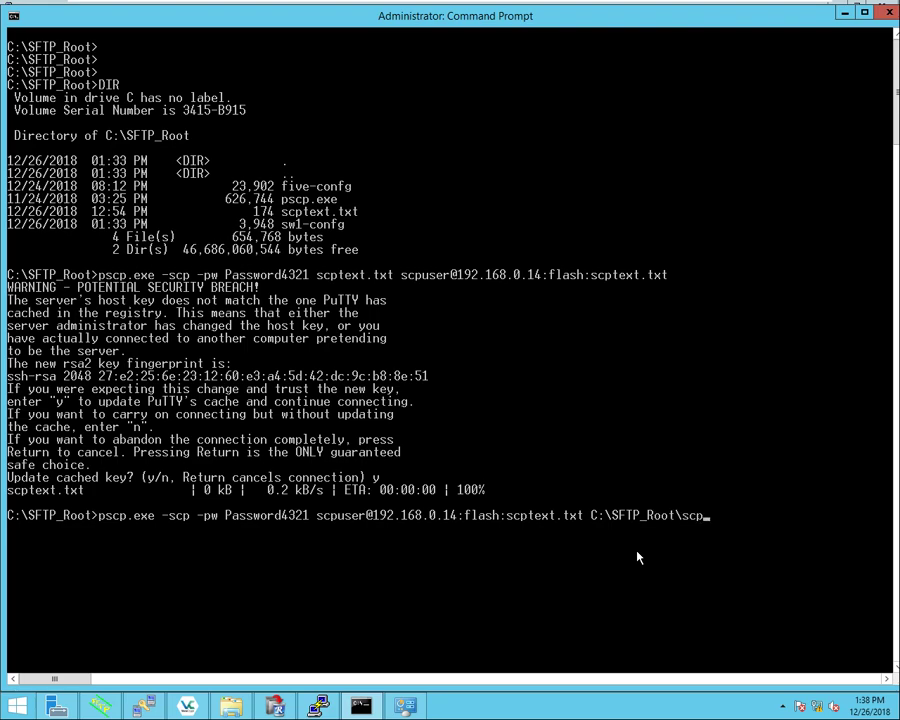
type("ext.txt")
Step: Delete the local scptext file from the SFTP_Root folder in File Explorer
left_click(231, 706)
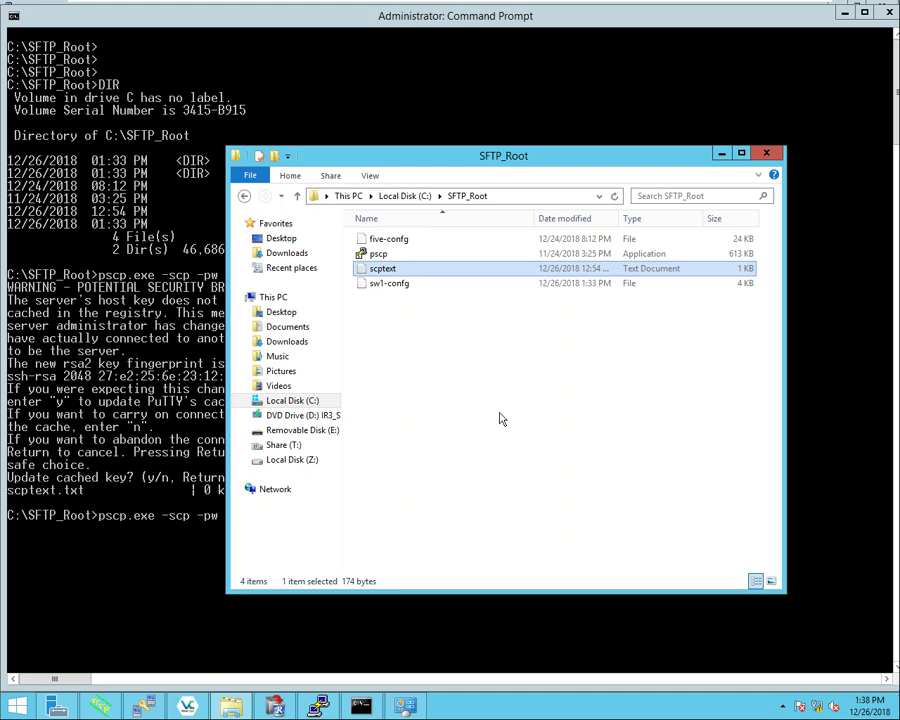
right_click(366, 269)
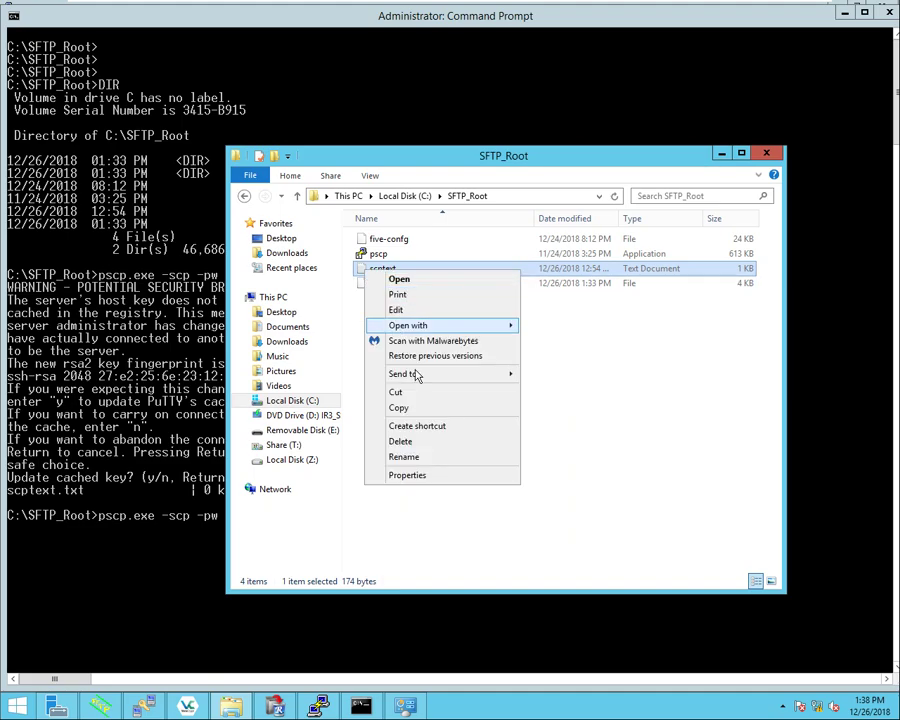
left_click(418, 443)
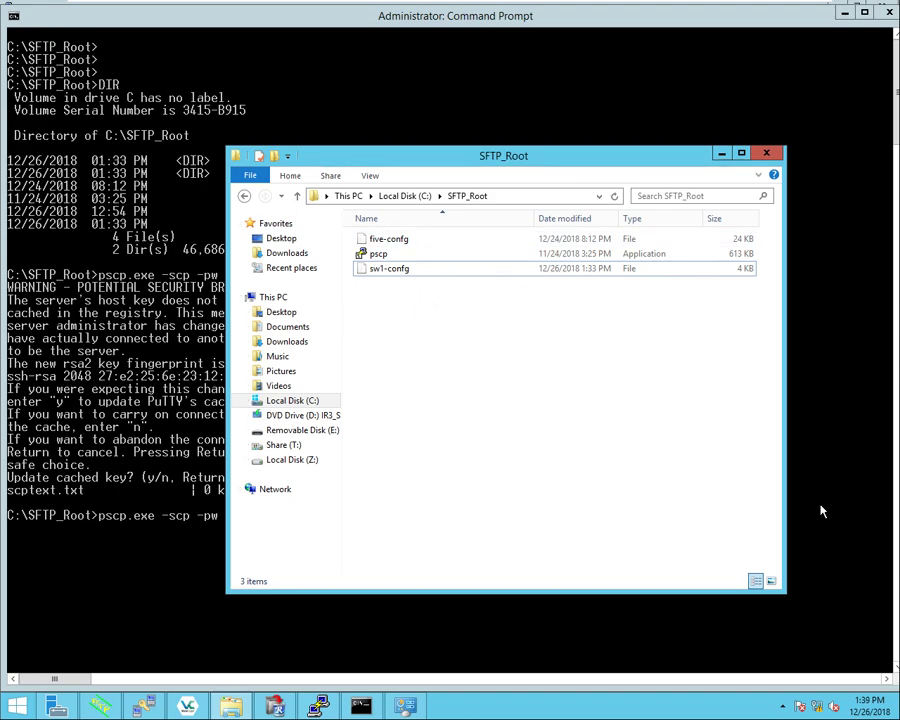
left_click(884, 490)
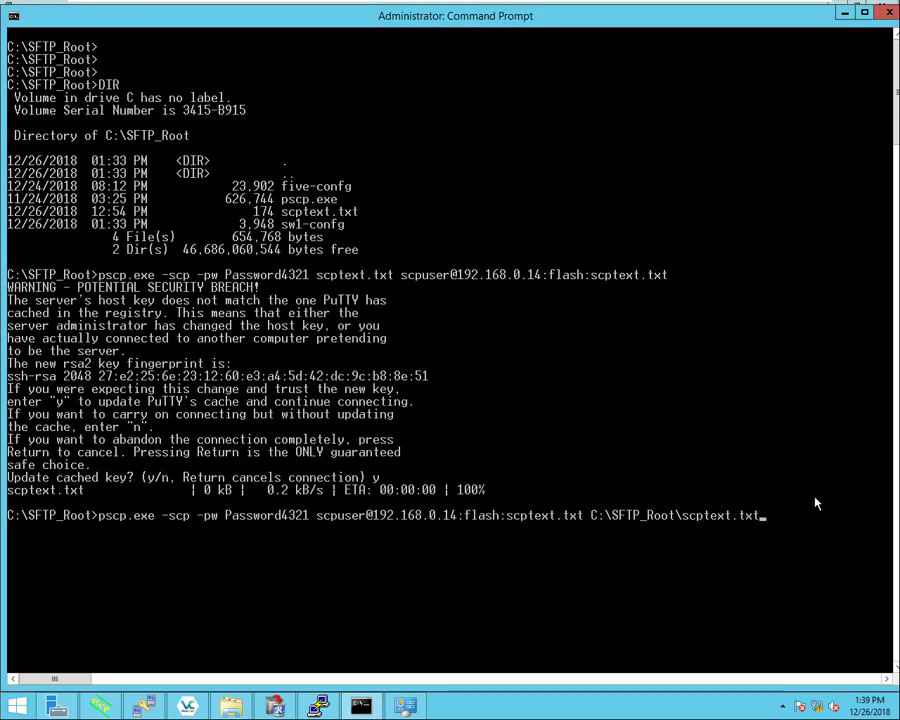
Step: Run the pscp download and open the restored scptext in Notepad to check its lines
key("Return")
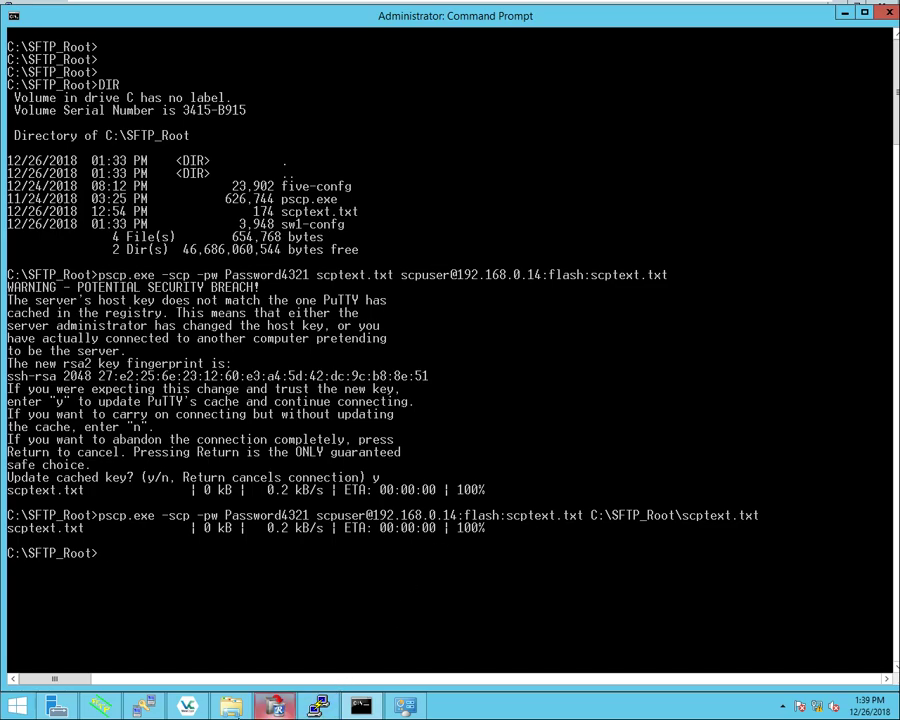
left_click(231, 706)
double_click(380, 268)
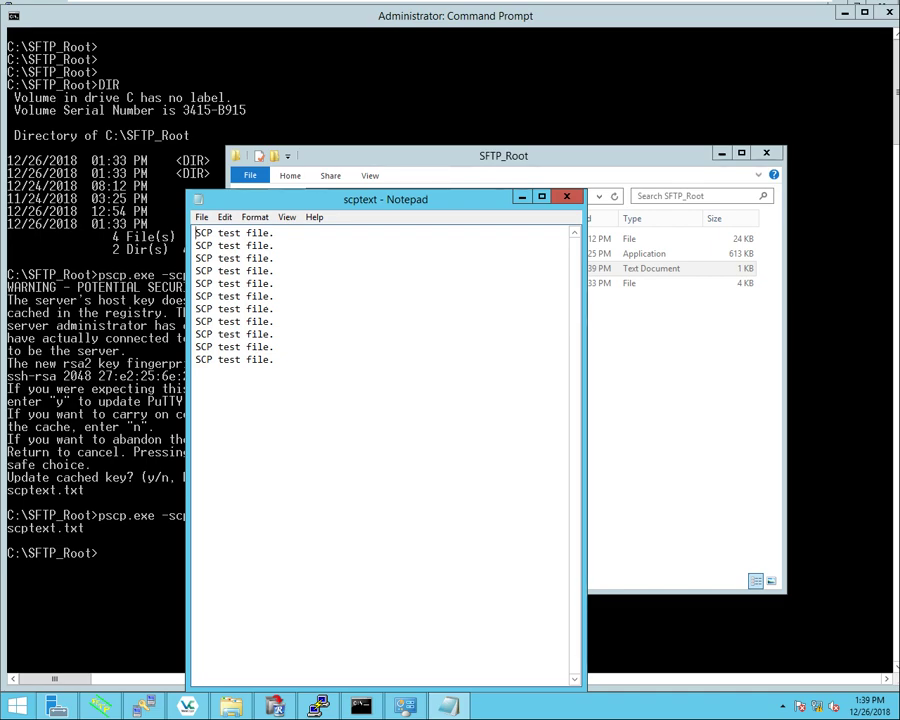
left_click(520, 198)
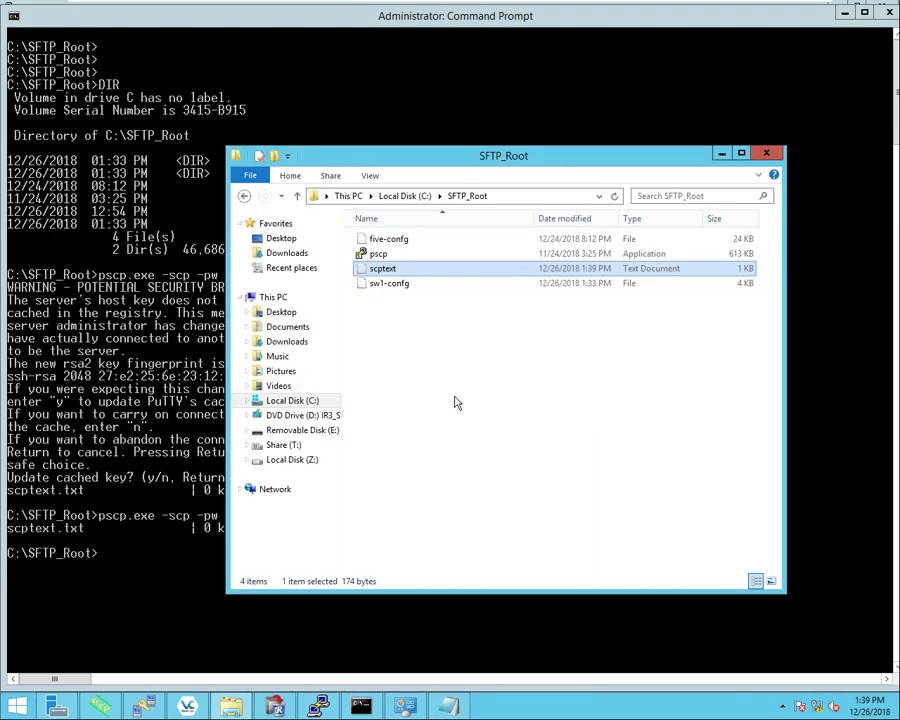